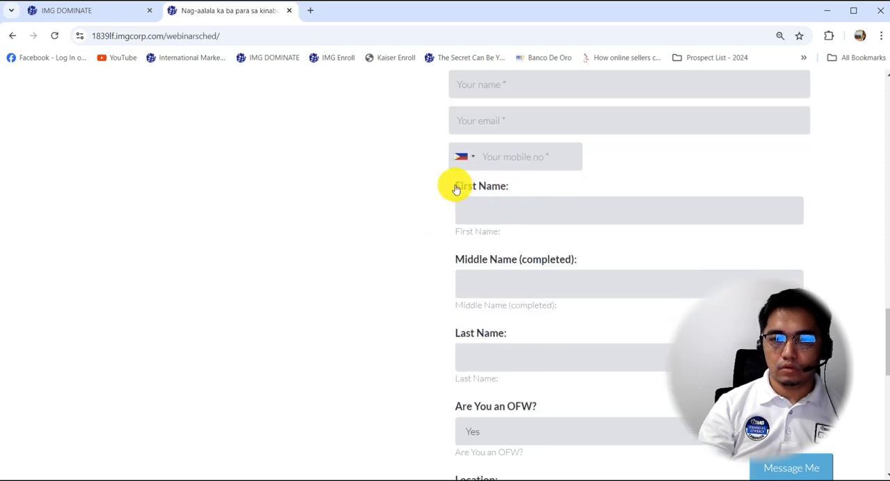
Review the webinar page's registration form, then start a new survey in IMG Dominate titled surveyformmo2024.
{"action": "scroll", "coordinate": [452, 196], "scroll_direction": "down", "scroll_amount": 1}
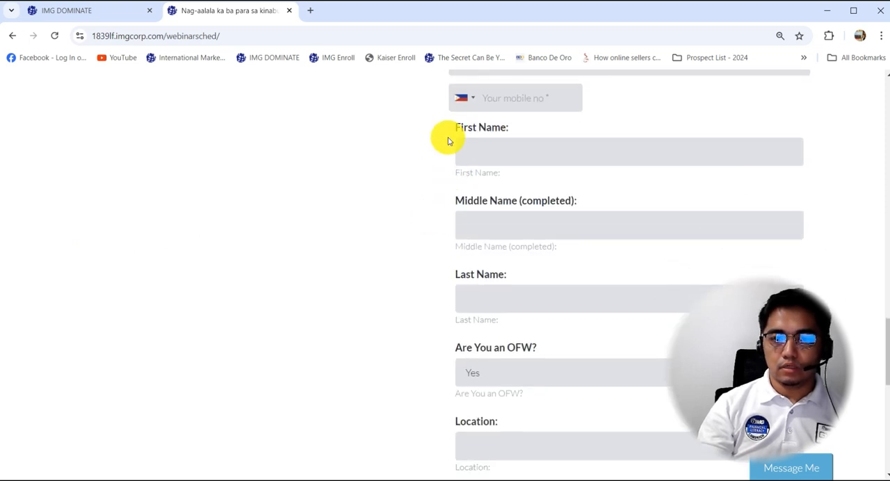
{"action": "scroll", "coordinate": [358, 241], "scroll_direction": "down", "scroll_amount": 7}
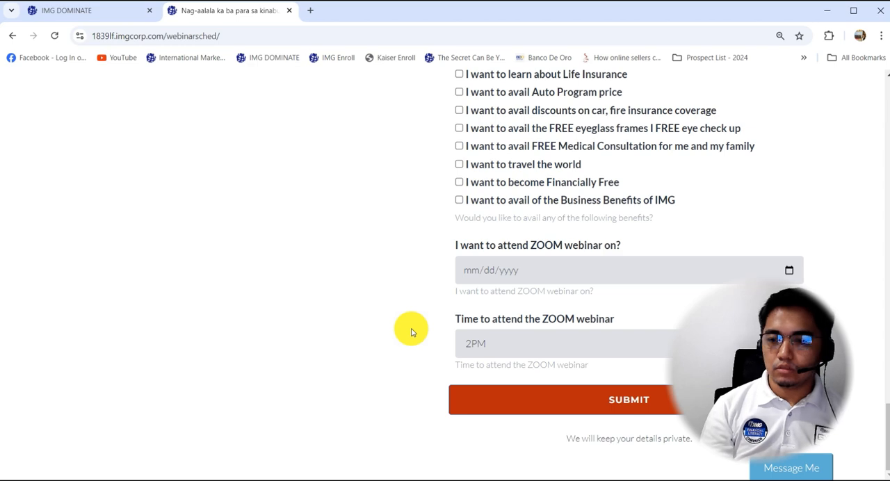
{"action": "scroll", "coordinate": [411, 333], "scroll_direction": "up", "scroll_amount": 15}
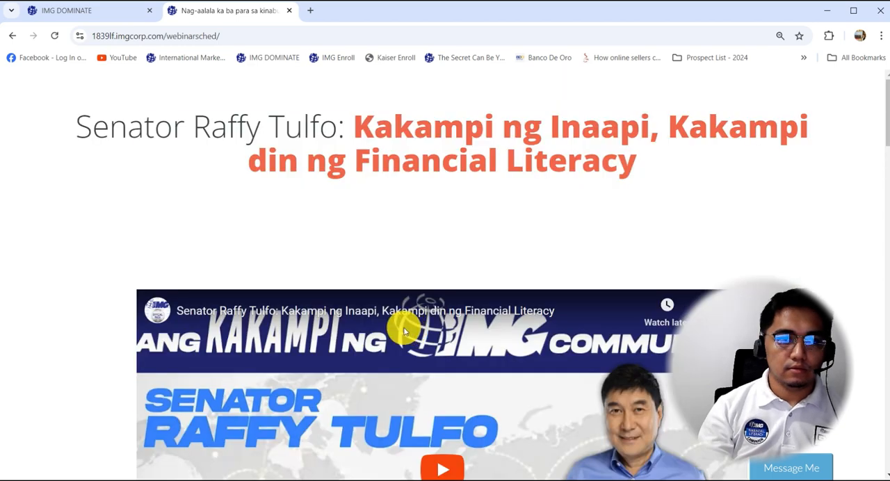
{"action": "left_click", "coordinate": [52, 17]}
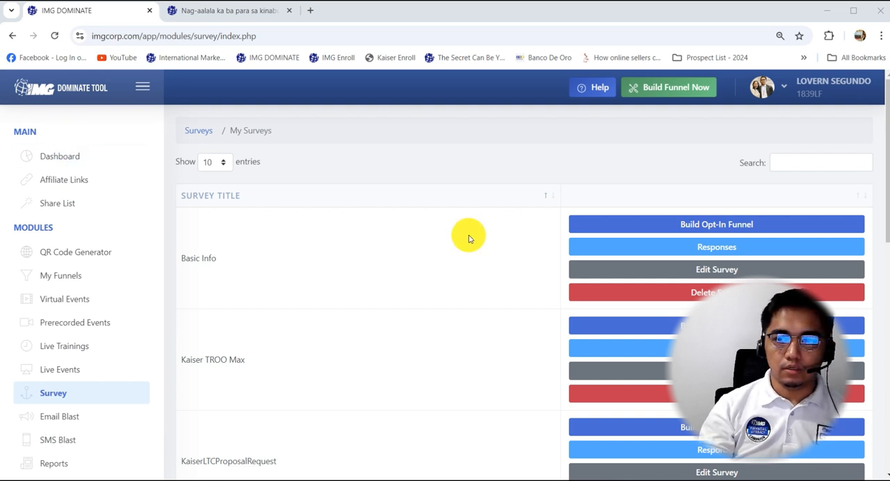
{"action": "scroll", "coordinate": [466, 236], "scroll_direction": "down", "scroll_amount": 6}
{"action": "scroll", "coordinate": [468, 238], "scroll_direction": "down", "scroll_amount": 2}
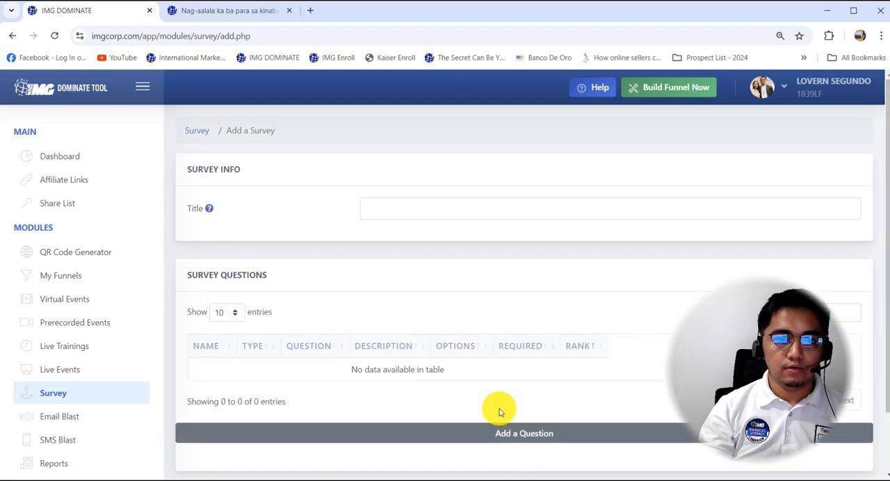
{"action": "scroll", "coordinate": [413, 208], "scroll_direction": "down", "scroll_amount": 2}
{"action": "left_click", "coordinate": [387, 134]}
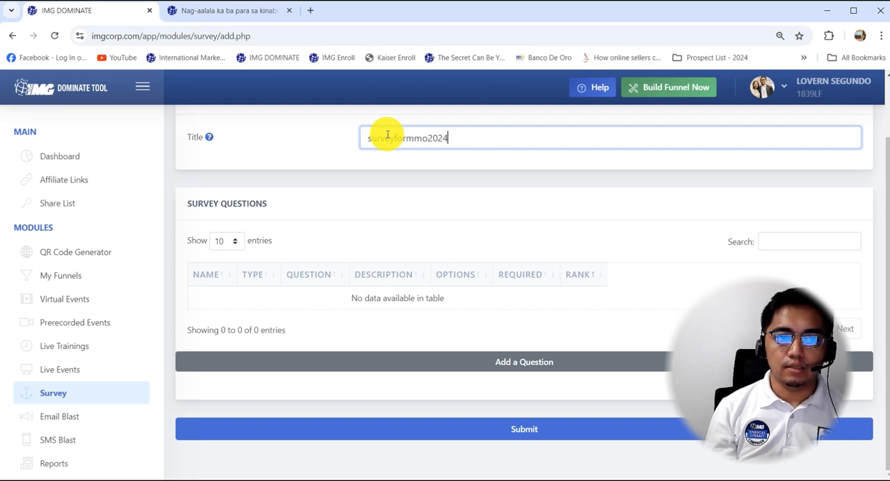
Start the first survey question and set its order rank to 1.
{"action": "left_click", "coordinate": [498, 363]}
{"action": "double_click", "coordinate": [394, 315]}
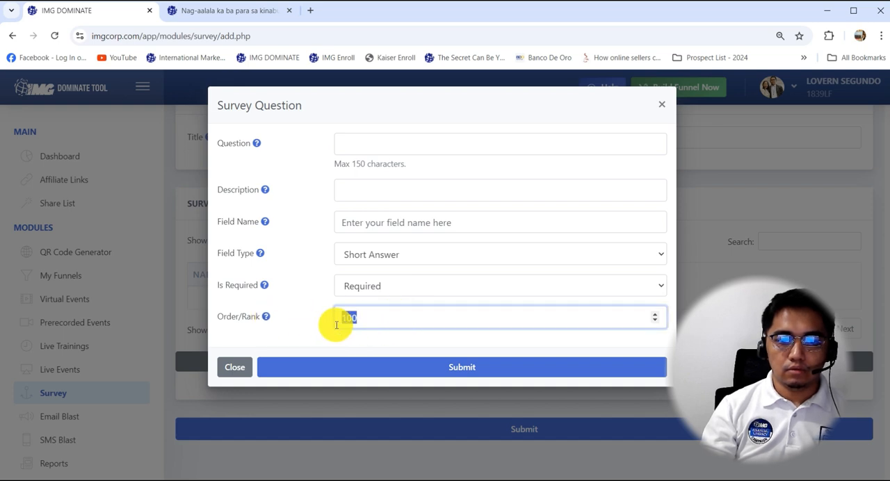
{"action": "type", "text": "1"}
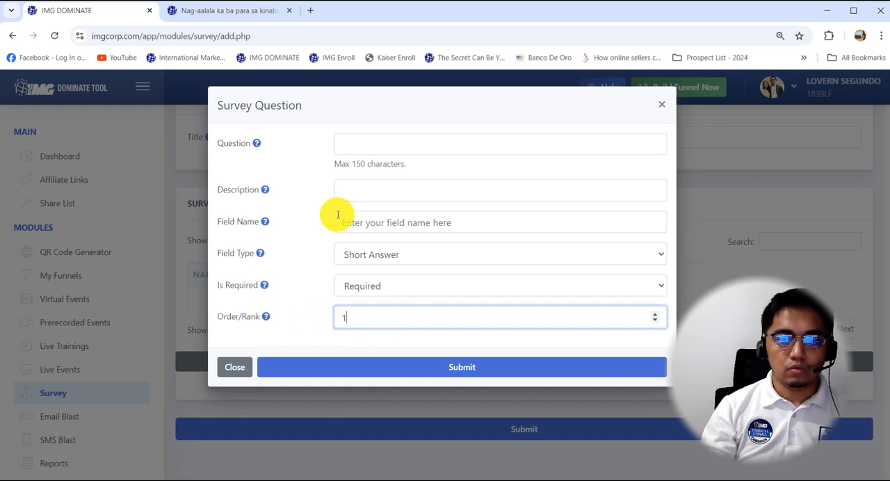
Copy the "First Name:" label from the registration form on the webinar page.
{"action": "left_click", "coordinate": [230, 10]}
{"action": "scroll", "coordinate": [391, 250], "scroll_direction": "down", "scroll_amount": 3}
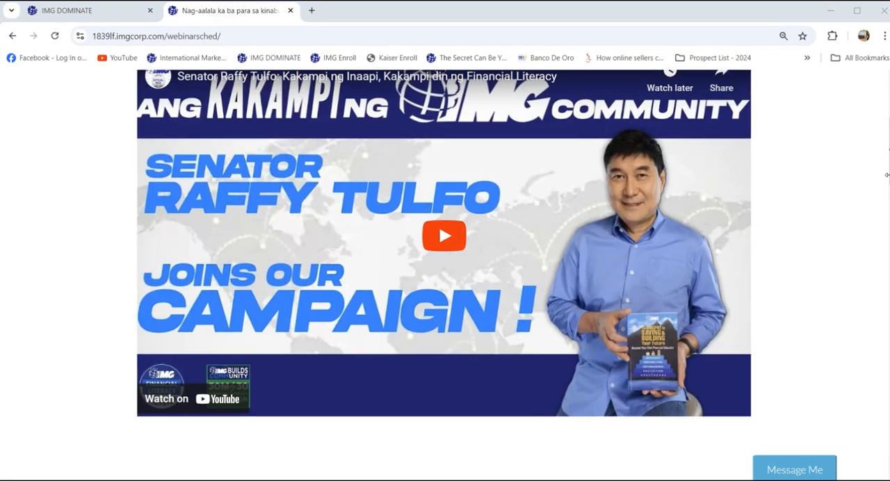
{"action": "left_click_drag", "start_coordinate": [885, 164], "coordinate": [843, 353]}
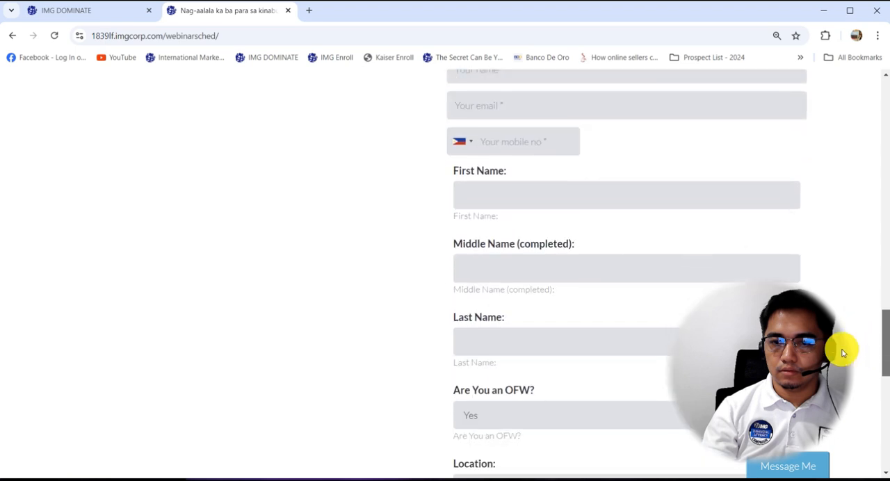
{"action": "scroll", "coordinate": [448, 161], "scroll_direction": "down", "scroll_amount": 1}
{"action": "left_click_drag", "start_coordinate": [497, 118], "coordinate": [449, 112]}
{"action": "key", "text": "ctrl+c"}
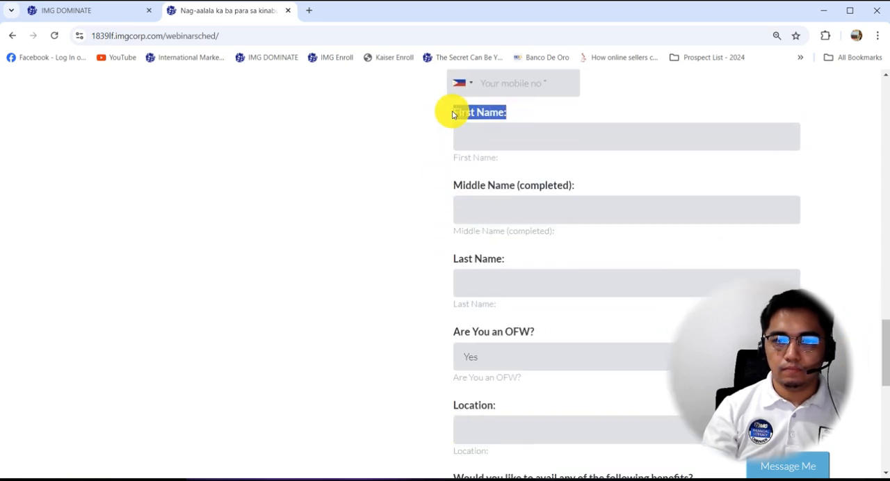
Fill the question and description with "First Name:", set the field name to firstname, and save the survey question.
{"action": "left_click", "coordinate": [120, 11]}
{"action": "left_click", "coordinate": [357, 143]}
{"action": "key", "text": "ctrl+v"}
{"action": "left_click", "coordinate": [363, 197]}
{"action": "key", "text": "ctrl+v"}
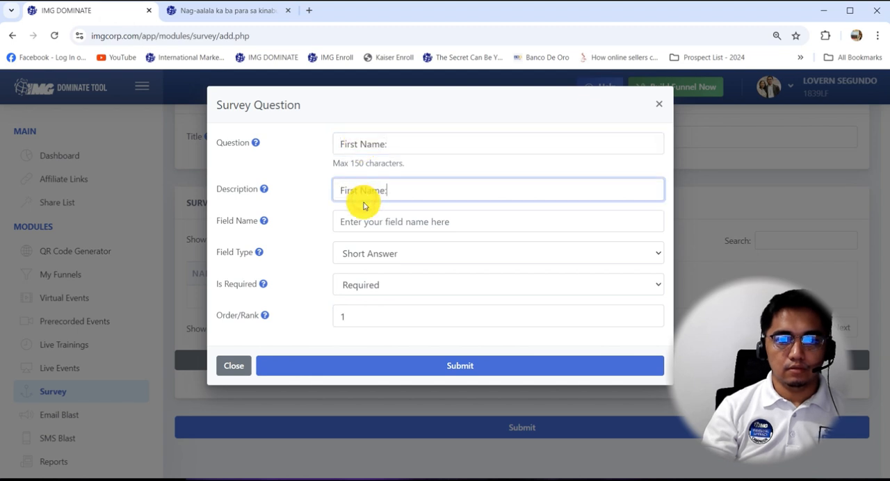
{"action": "left_click", "coordinate": [364, 222]}
{"action": "type", "text": "firstname"}
{"action": "left_click", "coordinate": [460, 367]}
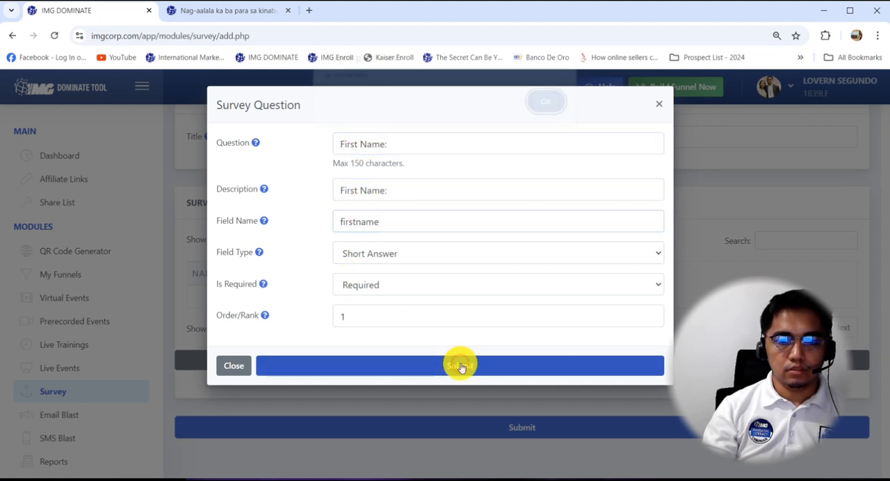
{"action": "left_click", "coordinate": [547, 111]}
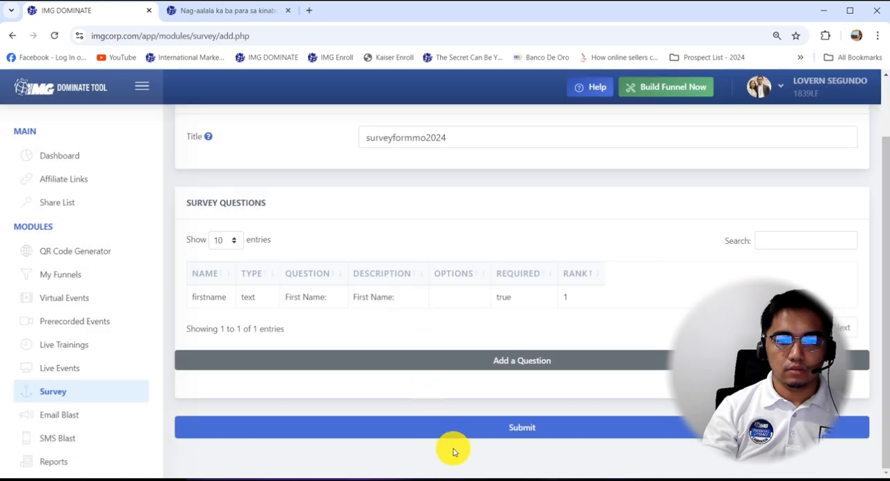
Start a second survey question with order rank 2 and copy the "Middle Name (completed):" label from the webinar form.
{"action": "left_click", "coordinate": [523, 365]}
{"action": "double_click", "coordinate": [361, 310]}
{"action": "type", "text": "1"}
{"action": "left_click", "coordinate": [226, 10]}
{"action": "left_click_drag", "start_coordinate": [574, 185], "coordinate": [457, 189]}
{"action": "key", "text": "ctrl+c"}
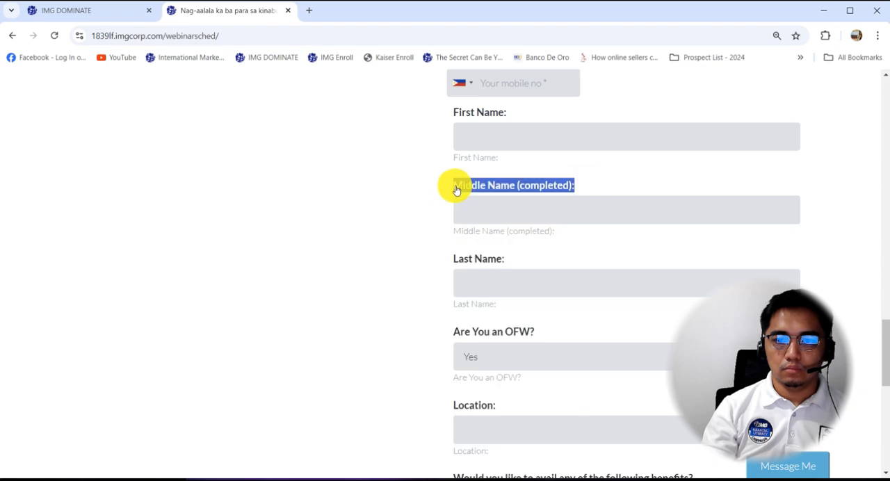
Fill the question and description with "Middle Name (completed):", set the field name to middlenamecomplet, and save the question.
{"action": "left_click", "coordinate": [92, 5]}
{"action": "left_click", "coordinate": [403, 142]}
{"action": "key", "text": "ctrl+v"}
{"action": "left_click", "coordinate": [373, 192]}
{"action": "key", "text": "ctrl+v"}
{"action": "left_click", "coordinate": [368, 229]}
{"action": "type", "text": "middlenamecomplet"}
{"action": "left_click", "coordinate": [439, 368]}
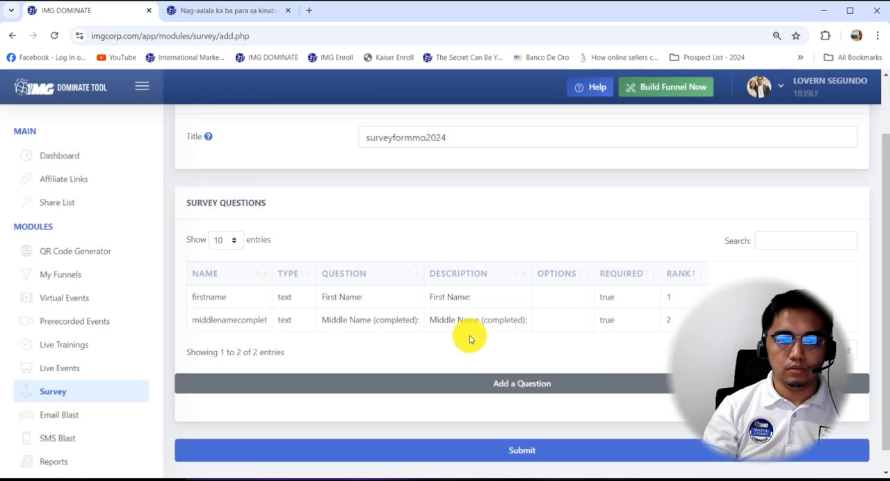
Start a third survey question with order rank 3 and copy the "Last Name:" label from the webinar form.
{"action": "left_click", "coordinate": [513, 385]}
{"action": "double_click", "coordinate": [341, 317]}
{"action": "type", "text": "3"}
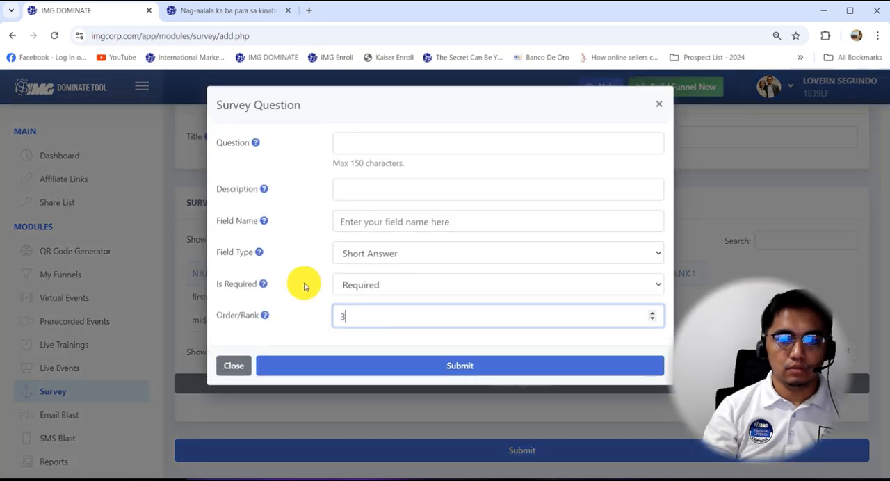
{"action": "left_click", "coordinate": [192, 9]}
{"action": "scroll", "coordinate": [495, 222], "scroll_direction": "down", "scroll_amount": 1}
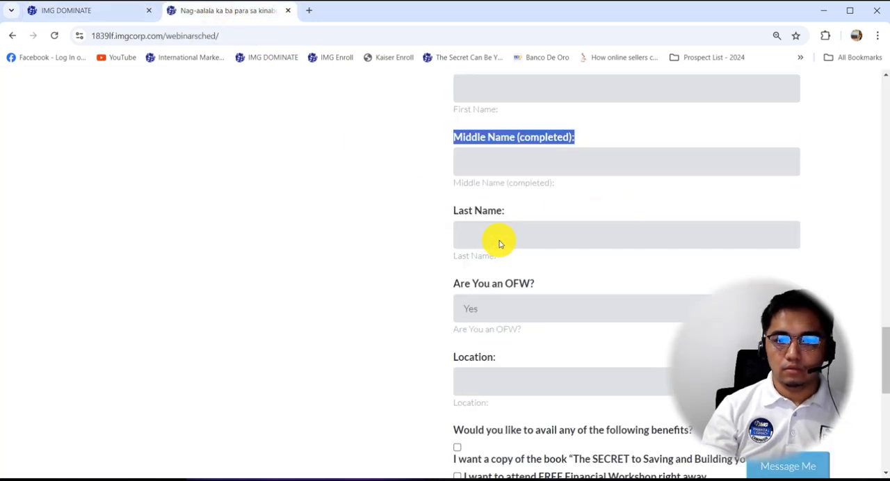
{"action": "scroll", "coordinate": [498, 244], "scroll_direction": "down", "scroll_amount": 1}
{"action": "left_click_drag", "start_coordinate": [513, 145], "coordinate": [461, 147]}
{"action": "key", "text": "ctrl+c"}
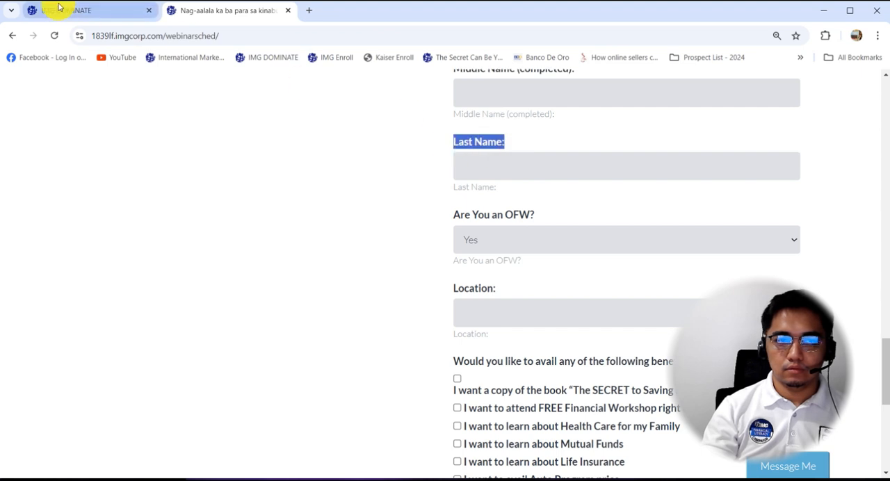
Fill the question and description with "Last Name:", set the field name to lastname, and save the question.
{"action": "left_click", "coordinate": [65, 11]}
{"action": "left_click", "coordinate": [368, 143]}
{"action": "key", "text": "ctrl+v"}
{"action": "left_click", "coordinate": [380, 195]}
{"action": "key", "text": "ctrl+v"}
{"action": "left_click", "coordinate": [378, 222]}
{"action": "type", "text": "lastname"}
{"action": "left_click", "coordinate": [432, 368]}
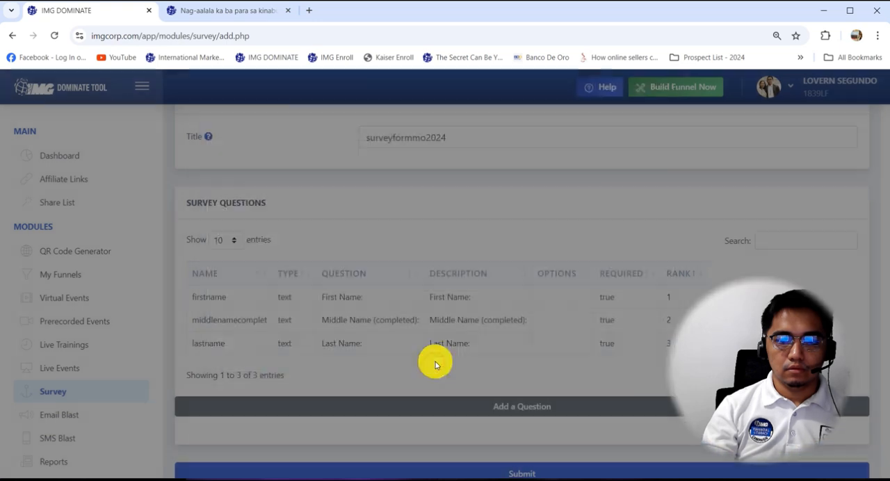
Start a fourth survey question with order rank 4 and copy the "Are You an OFW?" label from the webinar form.
{"action": "left_click", "coordinate": [501, 402]}
{"action": "double_click", "coordinate": [379, 308]}
{"action": "type", "text": "4"}
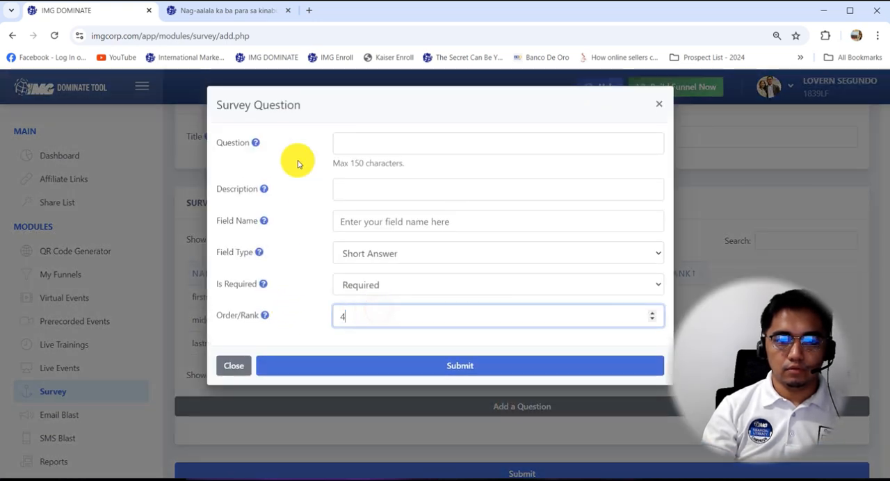
{"action": "left_click", "coordinate": [238, 11]}
{"action": "scroll", "coordinate": [384, 252], "scroll_direction": "down", "scroll_amount": 1}
{"action": "scroll", "coordinate": [384, 252], "scroll_direction": "down", "scroll_amount": 1}
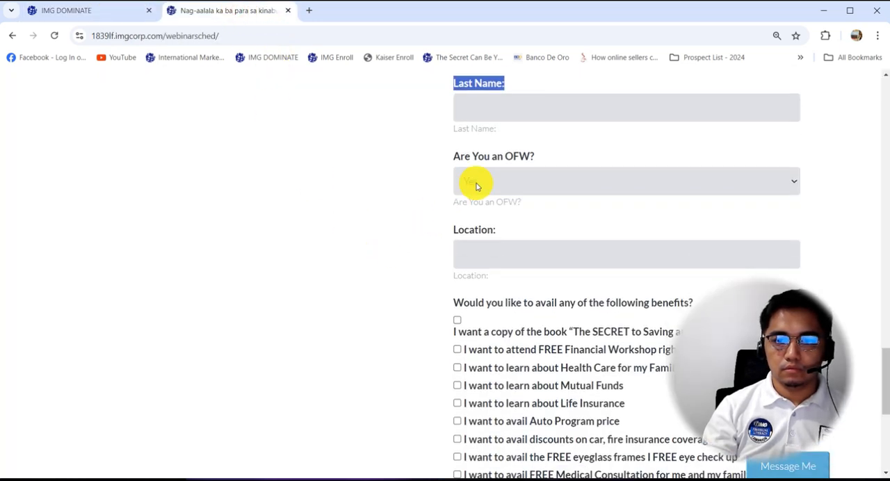
{"action": "left_click_drag", "start_coordinate": [541, 156], "coordinate": [450, 155]}
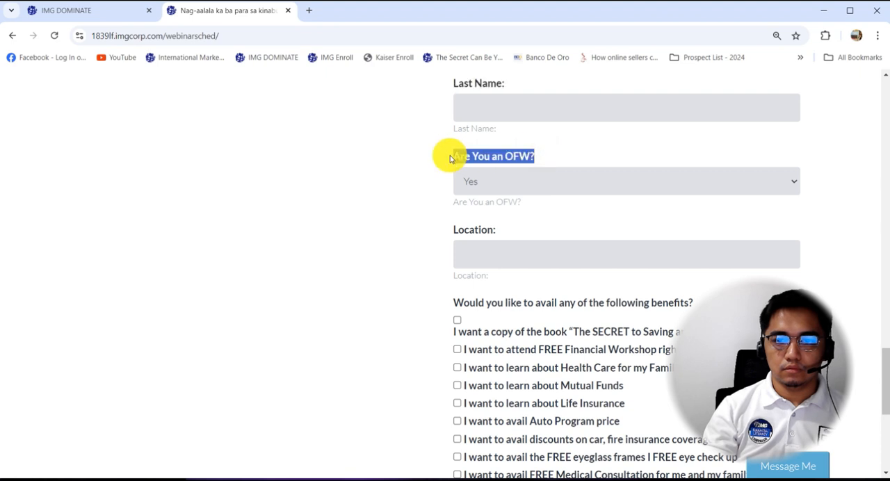
Fill the question and description with "Are You an OFW?" and set the field name to areyouanofw.
{"action": "left_click", "coordinate": [105, 14]}
{"action": "left_click", "coordinate": [406, 142]}
{"action": "key", "text": "ctrl+v"}
{"action": "left_click", "coordinate": [394, 191]}
{"action": "key", "text": "ctrl+v"}
{"action": "left_click", "coordinate": [390, 227]}
Make the OFW question a Select - Single field with the options Yes|Yes and No|No, and save it.
{"action": "left_click", "coordinate": [213, 10]}
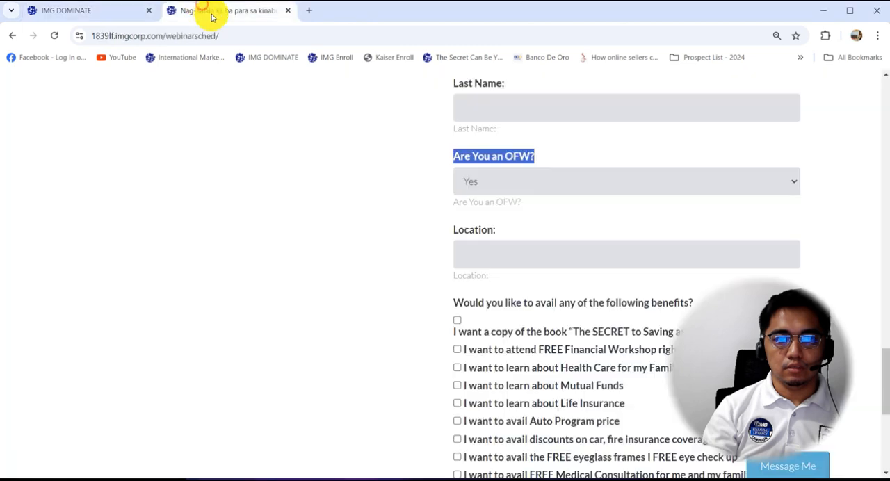
{"action": "left_click", "coordinate": [500, 182]}
{"action": "left_click", "coordinate": [86, 11]}
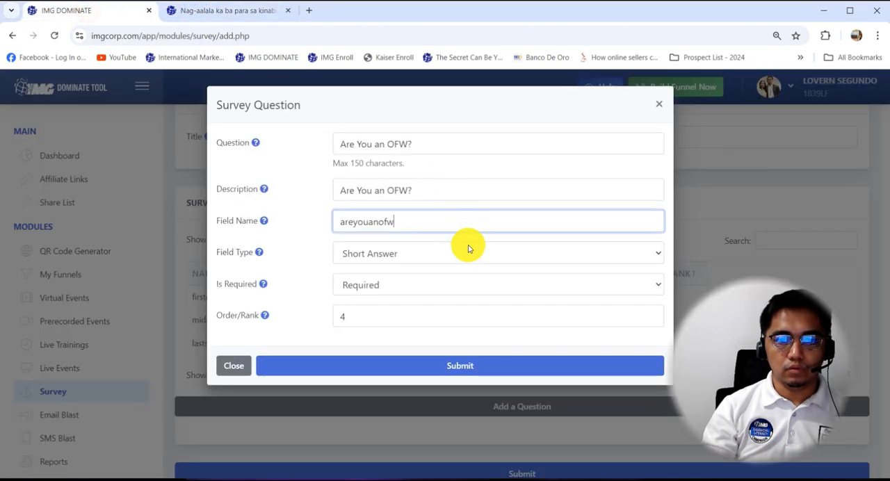
{"action": "left_click", "coordinate": [445, 247]}
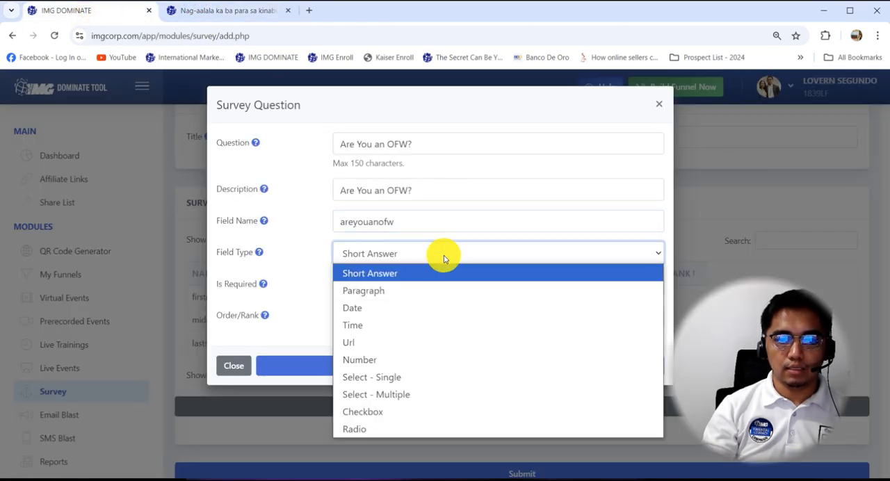
{"action": "left_click", "coordinate": [427, 382]}
{"action": "left_click", "coordinate": [366, 293]}
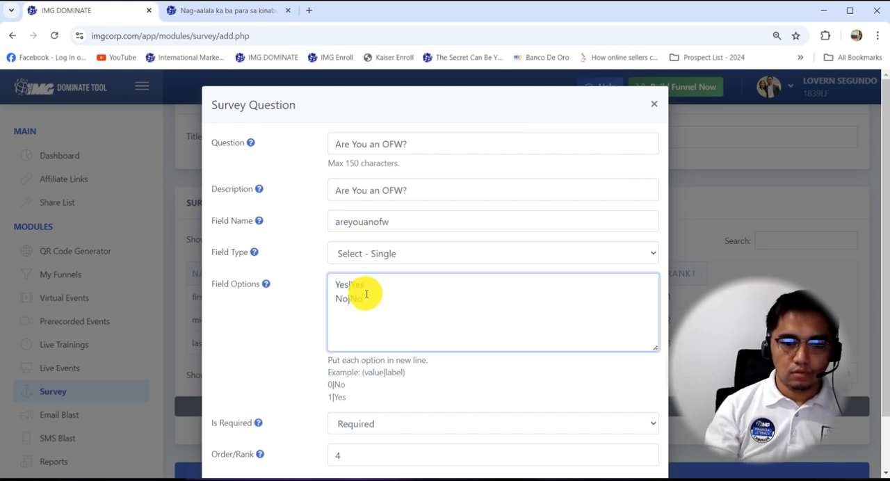
{"action": "left_click_drag", "start_coordinate": [348, 400], "coordinate": [329, 386]}
{"action": "left_click", "coordinate": [349, 310]}
{"action": "scroll", "coordinate": [469, 313], "scroll_direction": "down", "scroll_amount": 2}
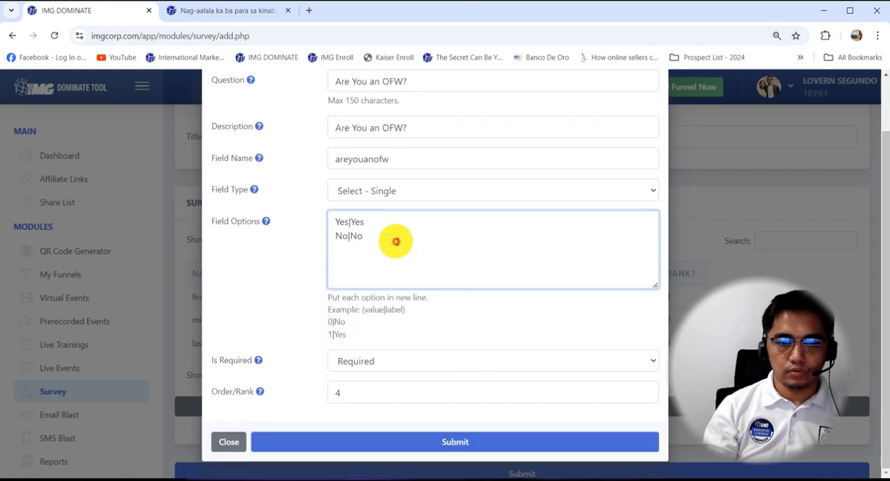
{"action": "left_click_drag", "start_coordinate": [395, 242], "coordinate": [312, 225]}
{"action": "left_click", "coordinate": [455, 437]}
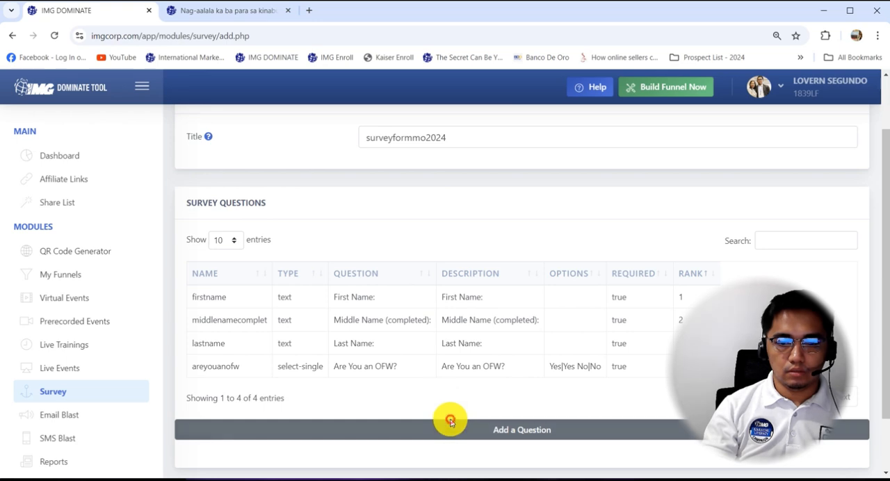
Start a fifth survey question with order rank 5 and copy the "Location:" label from the webinar form.
{"action": "left_click", "coordinate": [451, 422]}
{"action": "left_click_drag", "start_coordinate": [373, 455], "coordinate": [297, 455]}
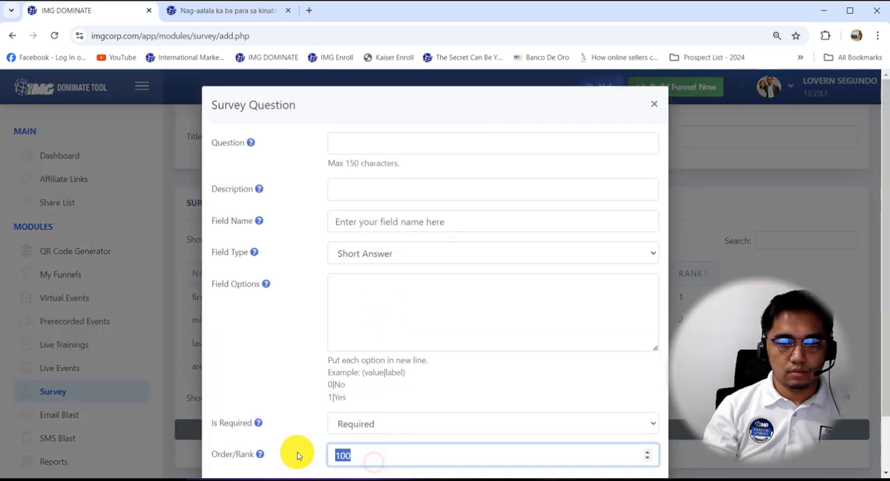
{"action": "type", "text": "1"}
{"action": "left_click", "coordinate": [226, 10]}
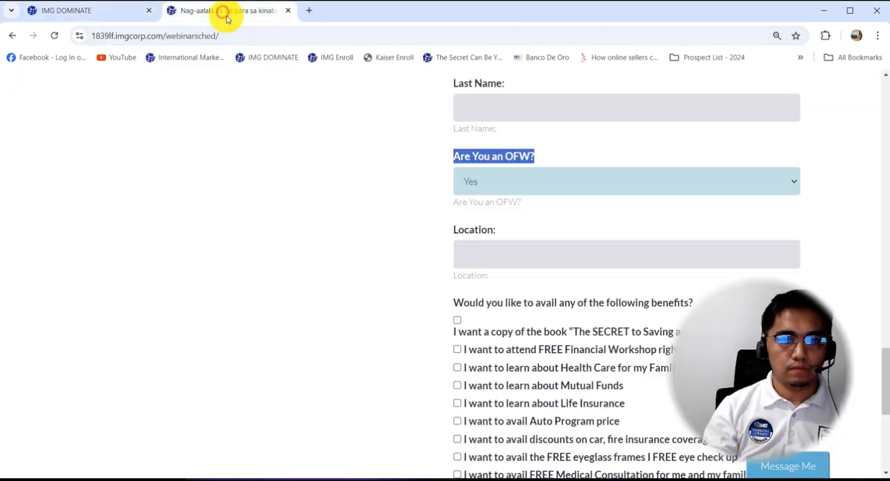
{"action": "left_click_drag", "start_coordinate": [514, 234], "coordinate": [453, 233]}
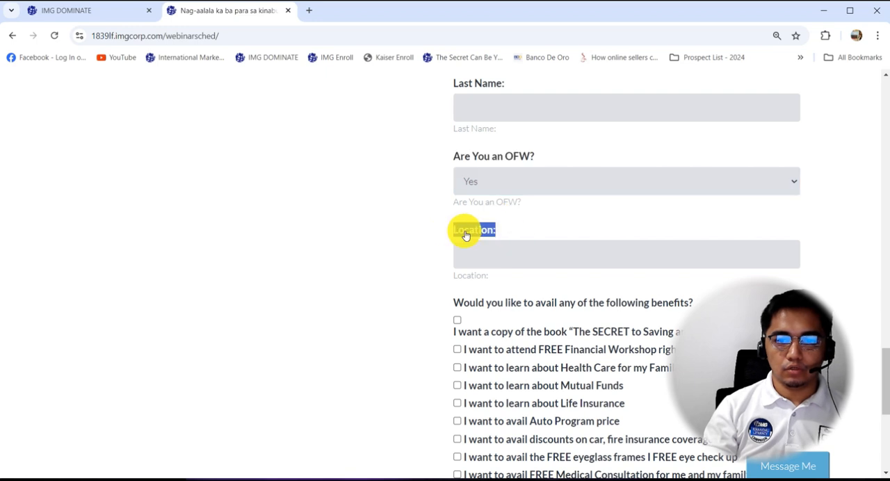
{"action": "key", "text": "ctrl+c"}
Fill the question and description with "Location:" and set the field name to location.
{"action": "left_click", "coordinate": [80, 12]}
{"action": "left_click", "coordinate": [373, 146]}
{"action": "key", "text": "ctrl+v"}
{"action": "left_click", "coordinate": [378, 188]}
{"action": "key", "text": "ctrl+v"}
{"action": "left_click", "coordinate": [378, 223]}
{"action": "type", "text": "location"}
Set the location question's field type to Short Answer and save the question.
{"action": "left_click", "coordinate": [387, 282]}
{"action": "left_click", "coordinate": [396, 254]}
{"action": "left_click", "coordinate": [388, 290]}
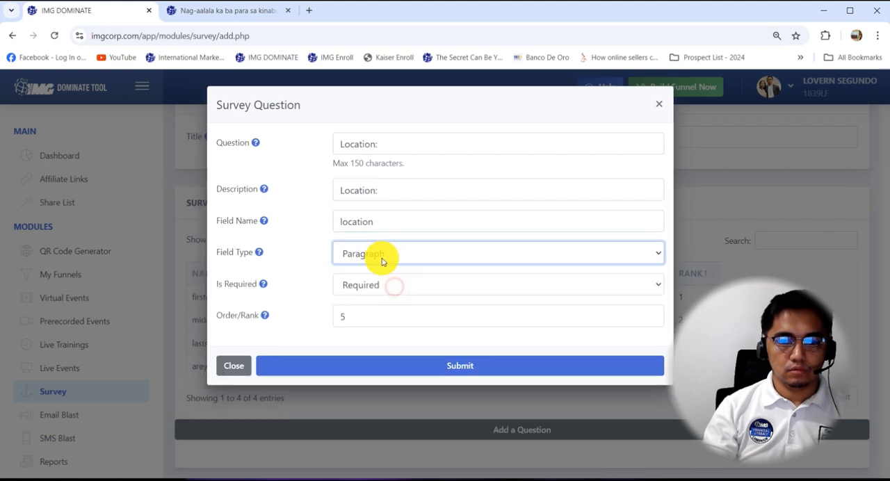
{"action": "left_click", "coordinate": [380, 256]}
{"action": "left_click", "coordinate": [382, 276]}
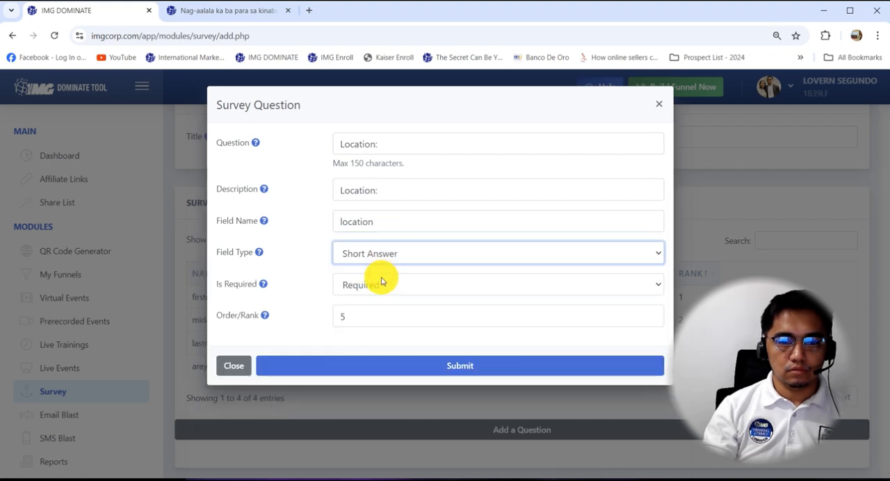
{"action": "left_click", "coordinate": [477, 364]}
Start a sixth survey question with order rank 6 and copy the "Would you like to avail any of the following benefits?" label from the webinar form.
{"action": "left_click", "coordinate": [501, 452]}
{"action": "double_click", "coordinate": [389, 323]}
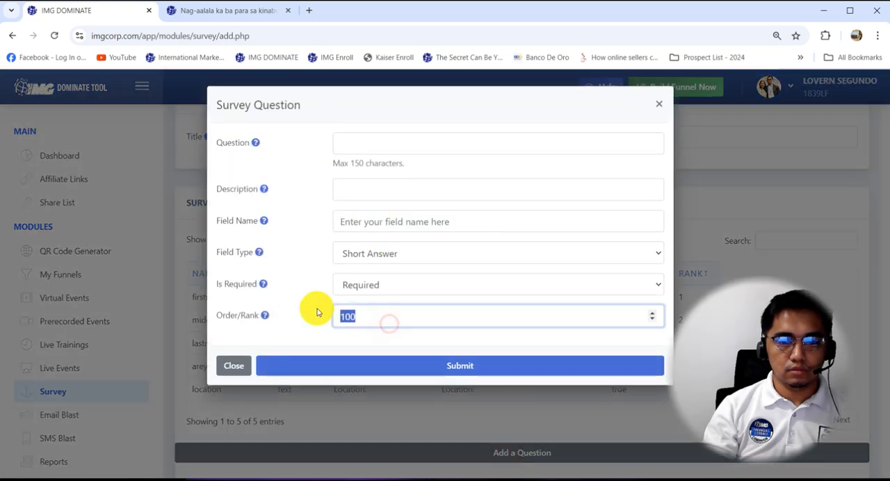
{"action": "left_click", "coordinate": [244, 11]}
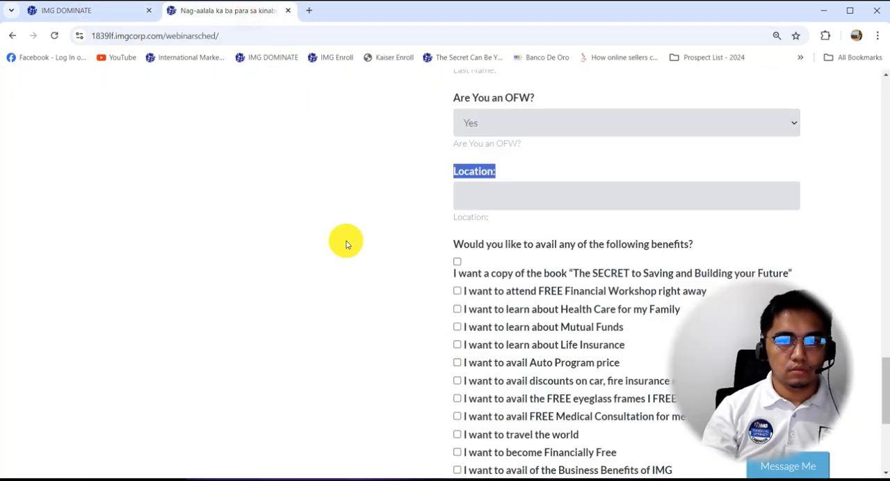
{"action": "scroll", "coordinate": [343, 243], "scroll_direction": "down", "scroll_amount": 4}
{"action": "scroll", "coordinate": [344, 242], "scroll_direction": "up", "scroll_amount": 3}
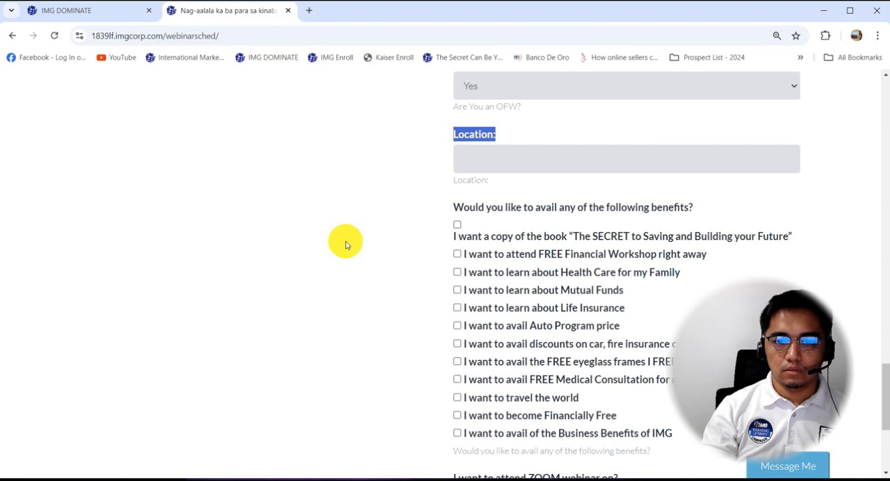
{"action": "scroll", "coordinate": [343, 242], "scroll_direction": "down", "scroll_amount": 1}
{"action": "left_click_drag", "start_coordinate": [695, 149], "coordinate": [452, 152]}
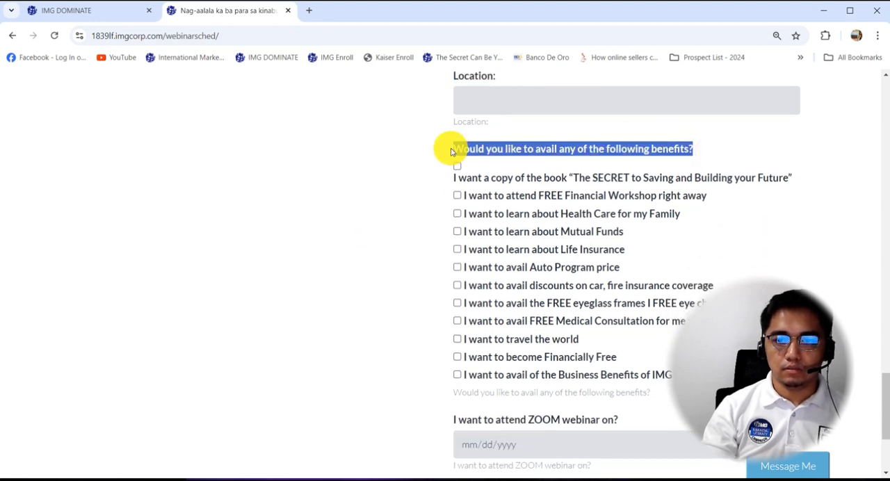
Fill the question and description with "Would you like to avail any of the following benefits?" and set the field name to wouldyouliketoav.
{"action": "left_click", "coordinate": [99, 14]}
{"action": "left_click", "coordinate": [387, 143]}
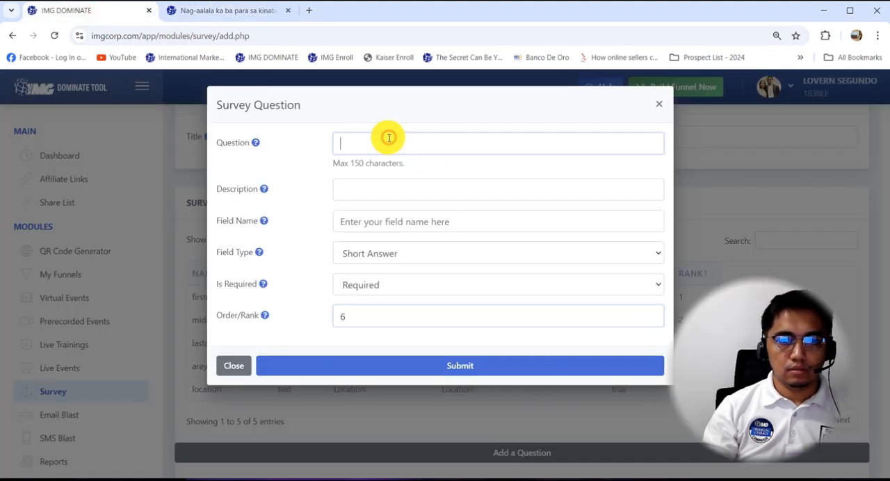
{"action": "key", "text": "ctrl+v"}
{"action": "left_click", "coordinate": [378, 195]}
{"action": "key", "text": "ctrl+v"}
{"action": "left_click", "coordinate": [373, 223]}
{"action": "key", "text": "ctrl+v"}
Set the benefits question's field type to Checkbox.
{"action": "left_click", "coordinate": [384, 253]}
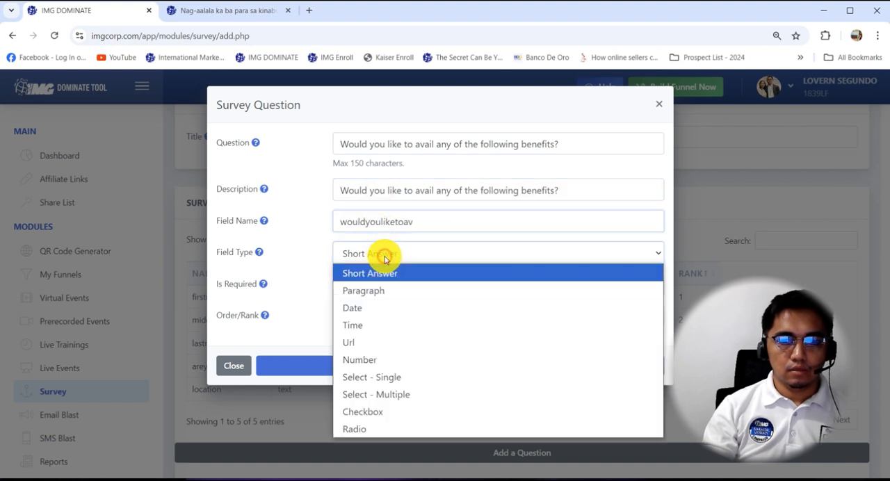
{"action": "left_click", "coordinate": [409, 413]}
{"action": "scroll", "coordinate": [398, 272], "scroll_direction": "down", "scroll_amount": 1}
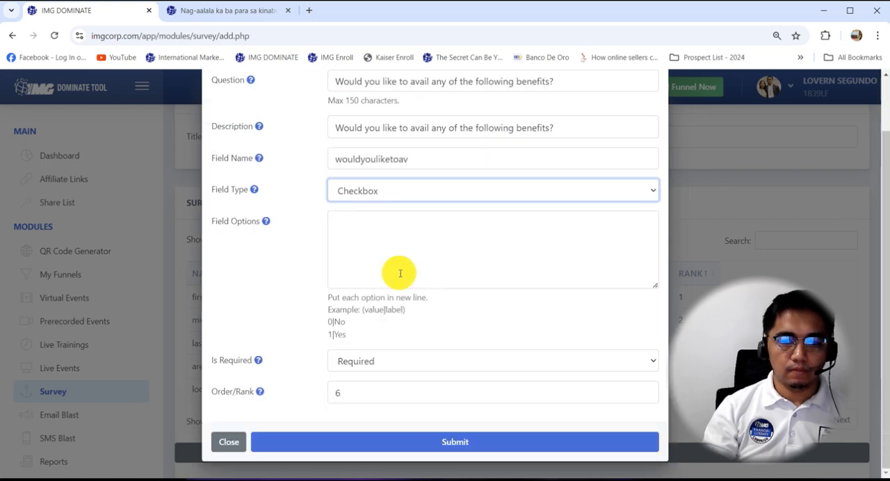
Copy all the benefit checkbox labels from the webinar form and paste them into a blank Notepad document.
{"action": "left_click", "coordinate": [219, 10]}
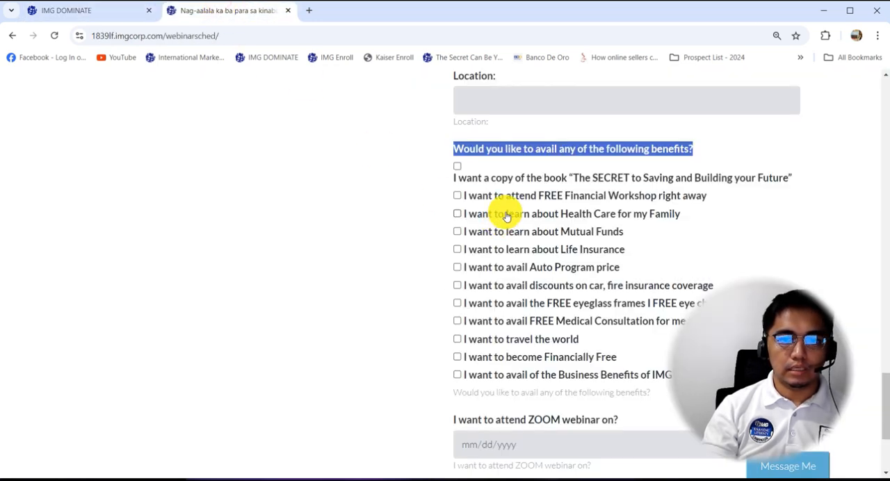
{"action": "scroll", "coordinate": [511, 201], "scroll_direction": "down", "scroll_amount": 2}
{"action": "left_click_drag", "start_coordinate": [674, 256], "coordinate": [448, 113]}
{"action": "scroll", "coordinate": [591, 205], "scroll_direction": "up", "scroll_amount": 1}
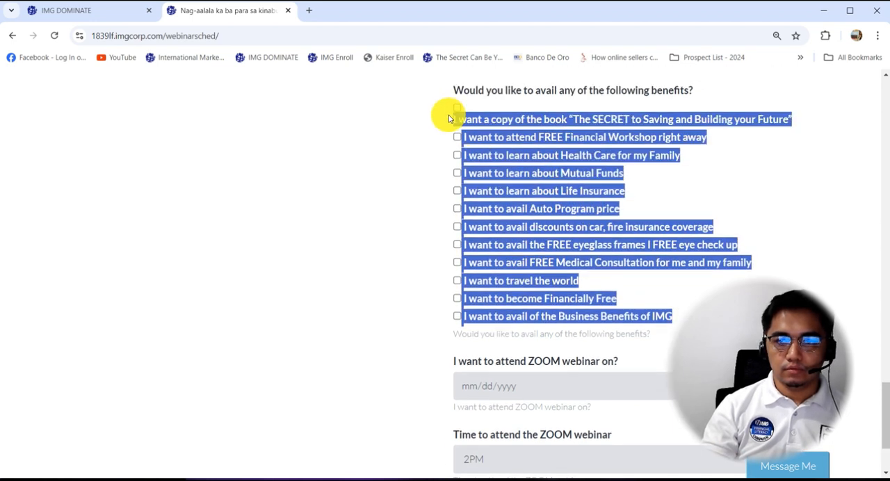
{"action": "key", "text": "alt+Tab"}
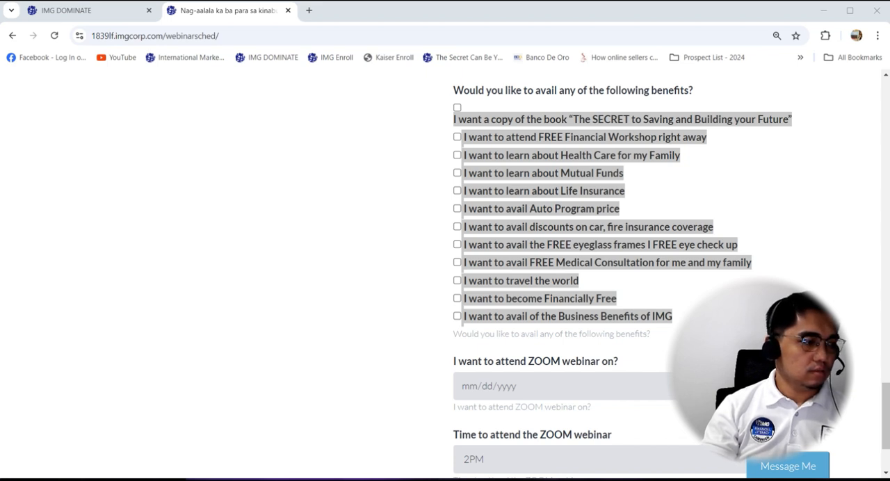
{"action": "left_click_drag", "start_coordinate": [0, 149], "coordinate": [459, 99]}
{"action": "left_click", "coordinate": [384, 169]}
{"action": "key", "text": "ctrl+v"}
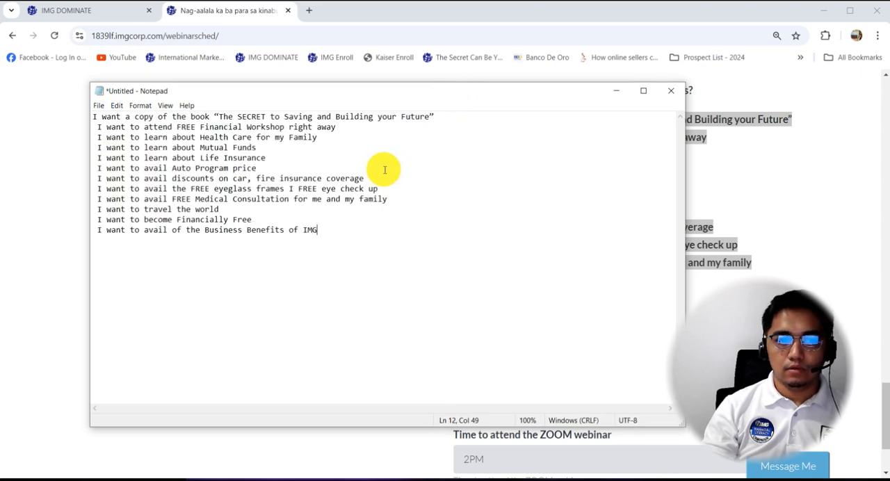
Remove the leading space from every benefit line below the first one.
{"action": "left_click_drag", "start_coordinate": [99, 128], "coordinate": [88, 126]}
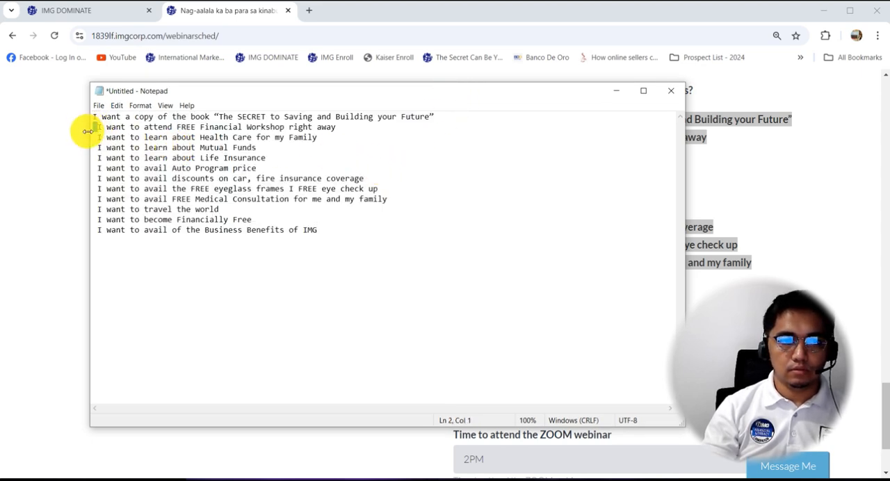
{"action": "key", "text": "BackSpace"}
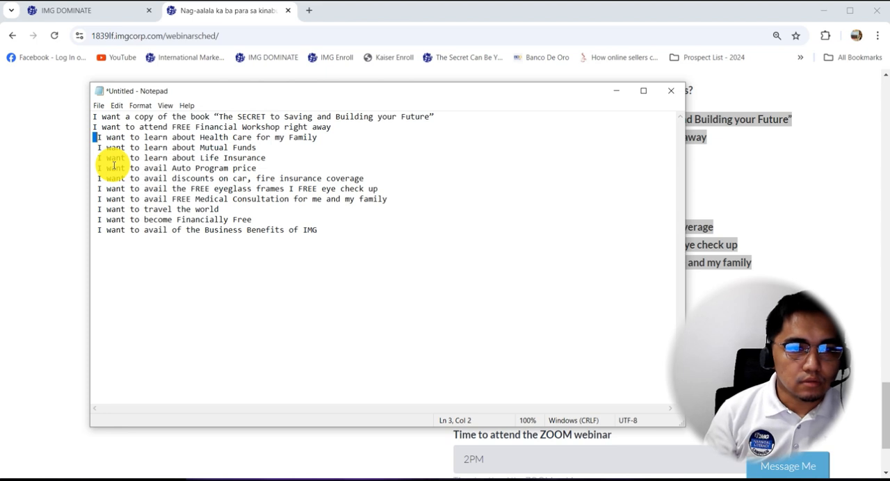
{"action": "key", "text": "BackSpace"}
{"action": "key", "text": "Down"}
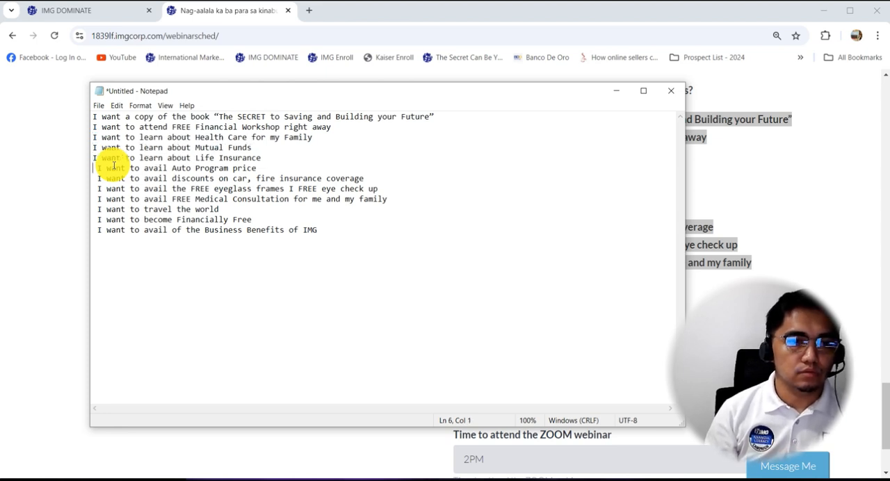
{"action": "key", "text": "BackSpace"}
{"action": "key", "text": "Down"}
{"action": "key", "text": "shift+Right"}
{"action": "key", "text": "BackSpace"}
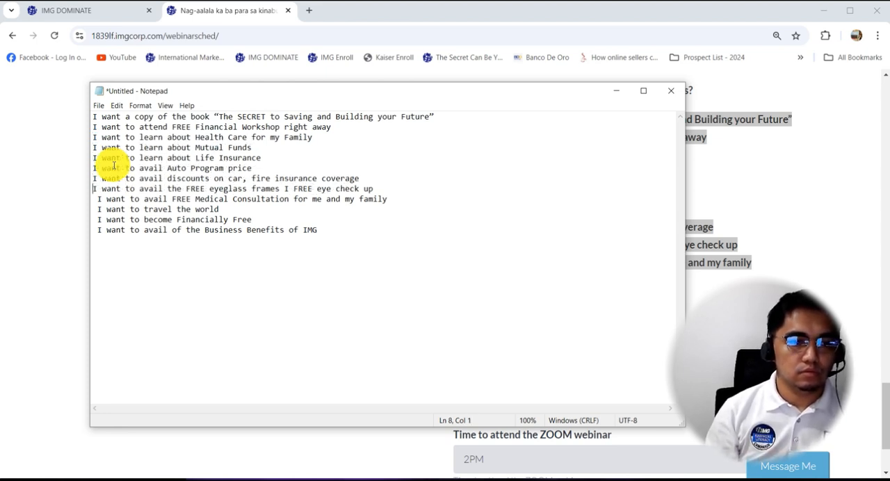
{"action": "key", "text": "BackSpace"}
{"action": "key", "text": "Down"}
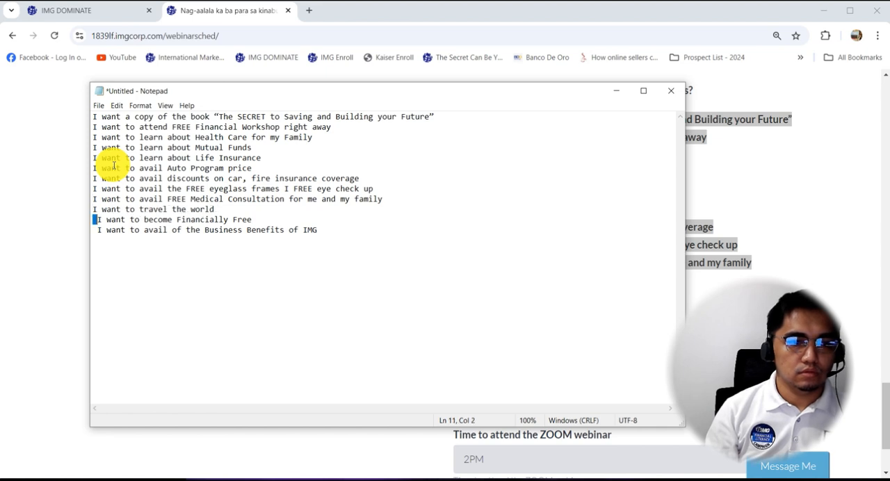
{"action": "key", "text": "shift+Right"}
{"action": "key", "text": "BackSpace"}
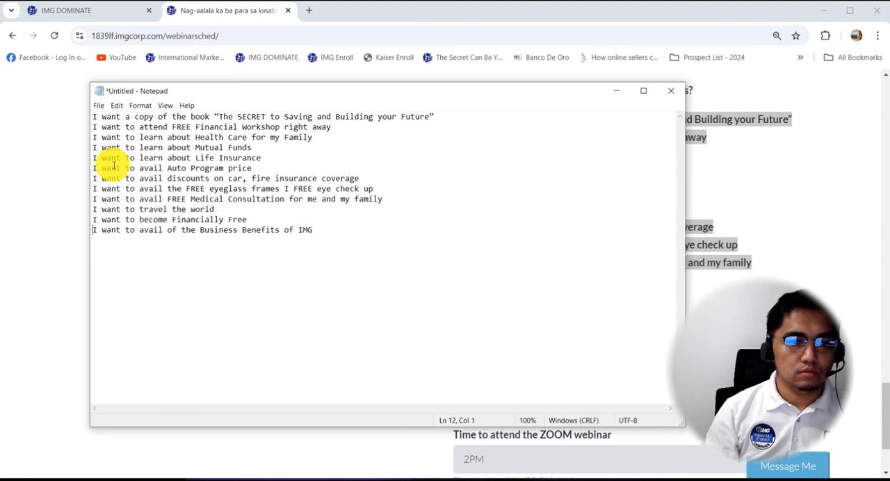
Turn the first benefit line about the book into a value|label pair by adding "|" and a copy of its text.
{"action": "left_click", "coordinate": [446, 117]}
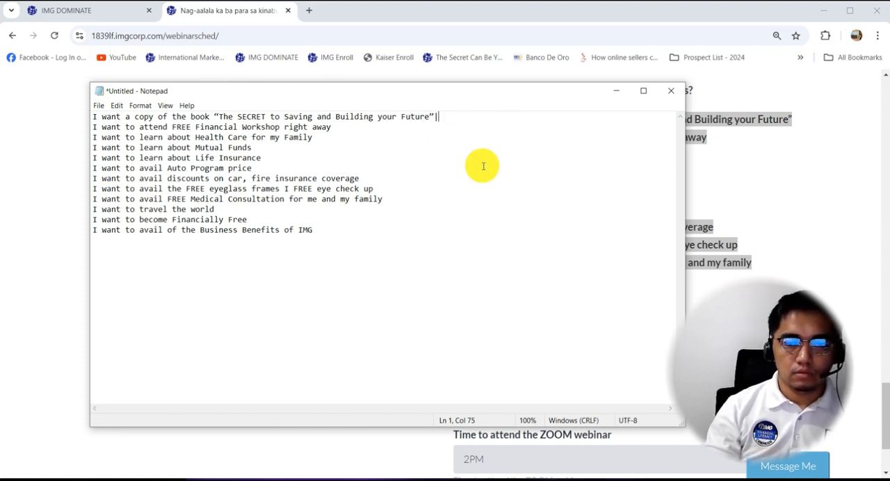
{"action": "left_click_drag", "start_coordinate": [434, 117], "coordinate": [56, 99]}
{"action": "key", "text": "ctrl+c"}
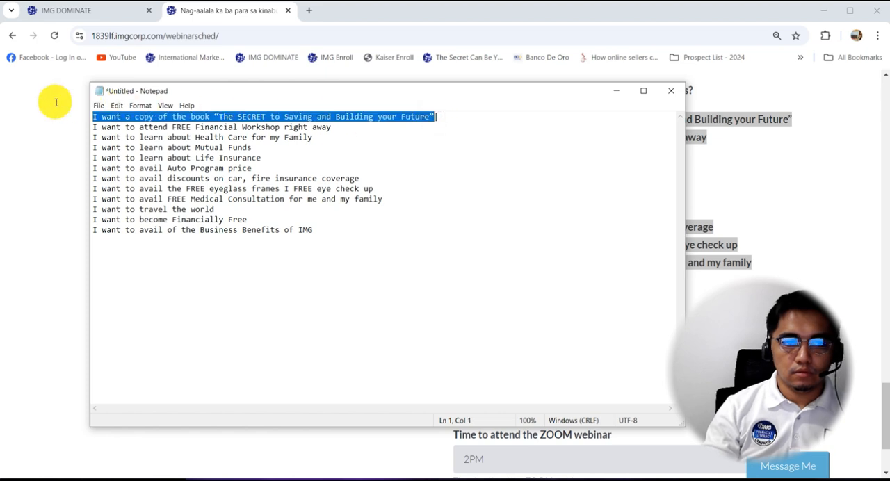
{"action": "left_click", "coordinate": [456, 117]}
{"action": "key", "text": "ctrl+v"}
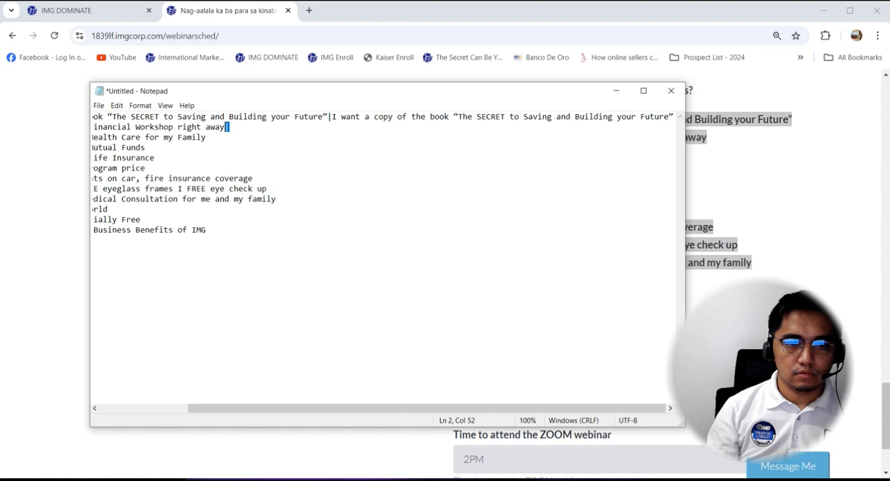
Add a "|" separator to the end of each remaining benefit line, from the Financial Workshop to the Business Benefits of IMG.
{"action": "key", "text": "Down"}
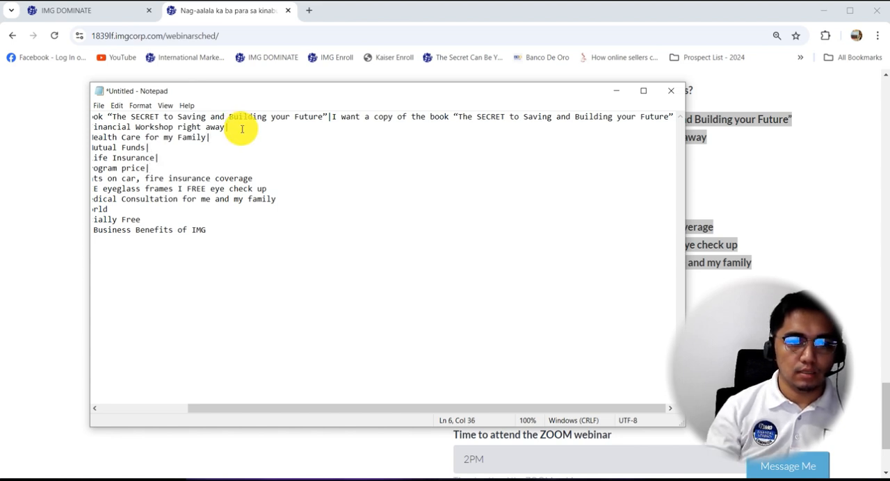
{"action": "left_click", "coordinate": [261, 179]}
{"action": "type", "text": "|"}
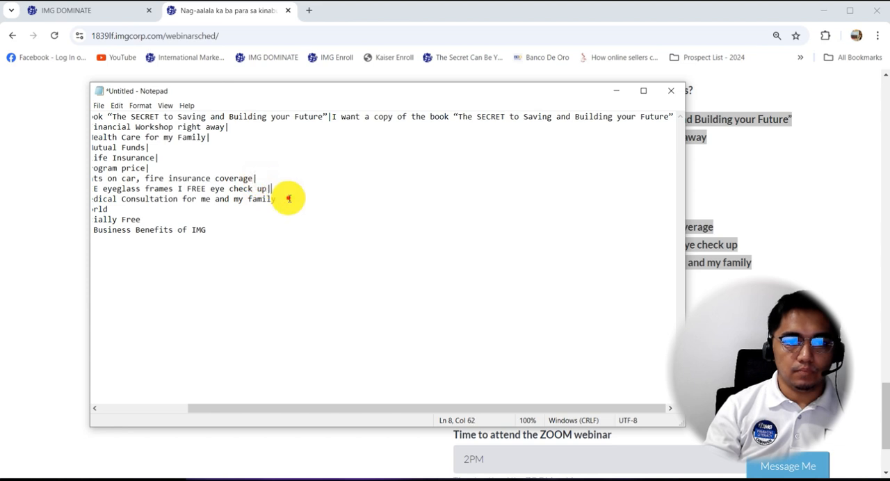
{"action": "left_click", "coordinate": [288, 198]}
{"action": "type", "text": "||"}
{"action": "left_click", "coordinate": [208, 230]}
{"action": "type", "text": "|"}
{"action": "left_click_drag", "start_coordinate": [80, 380], "coordinate": [213, 270]}
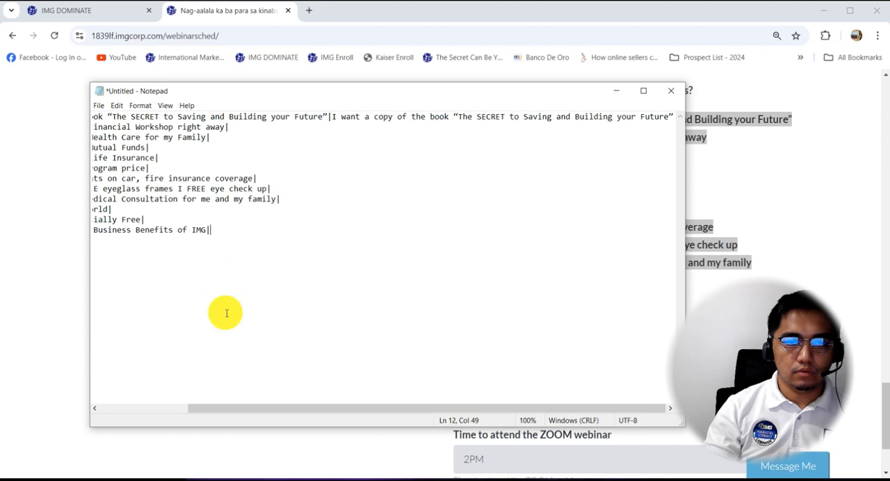
Repeat the Financial Workshop, Health Care and Mutual Funds texts after their "|" separators as labels.
{"action": "left_click_drag", "start_coordinate": [246, 408], "coordinate": [146, 386]}
{"action": "left_click_drag", "start_coordinate": [328, 127], "coordinate": [88, 126]}
{"action": "key", "text": "ctrl+c"}
{"action": "left_click", "coordinate": [354, 117]}
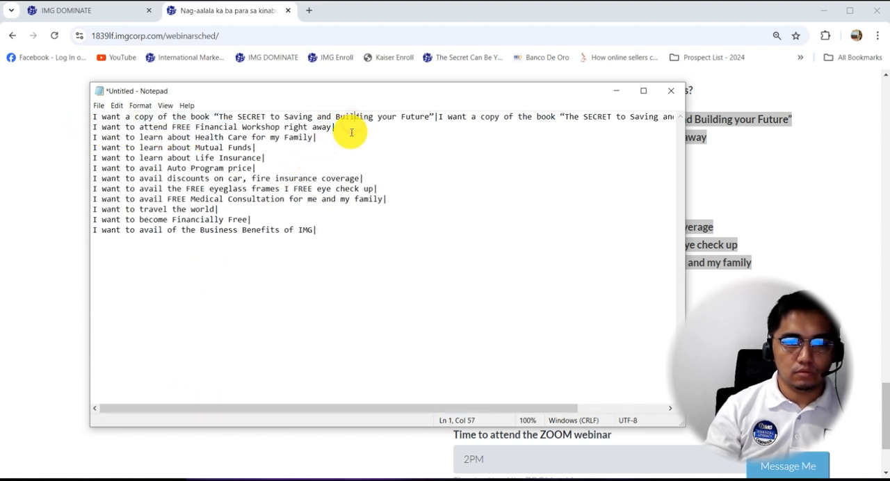
{"action": "key", "text": "ctrl+v"}
{"action": "left_click_drag", "start_coordinate": [311, 138], "coordinate": [100, 135]}
{"action": "key", "text": "ctrl+c"}
{"action": "left_click", "coordinate": [340, 136]}
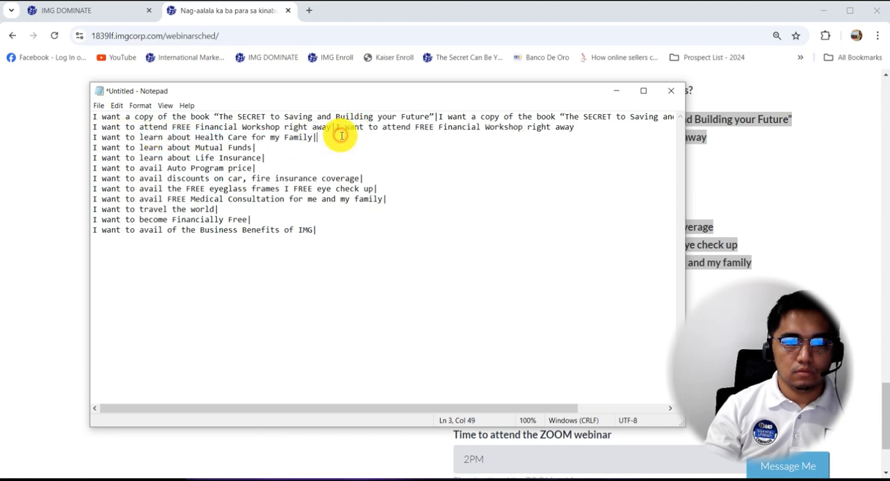
{"action": "key", "text": "ctrl+v"}
{"action": "left_click_drag", "start_coordinate": [252, 148], "coordinate": [98, 146]}
{"action": "key", "text": "ctrl+c"}
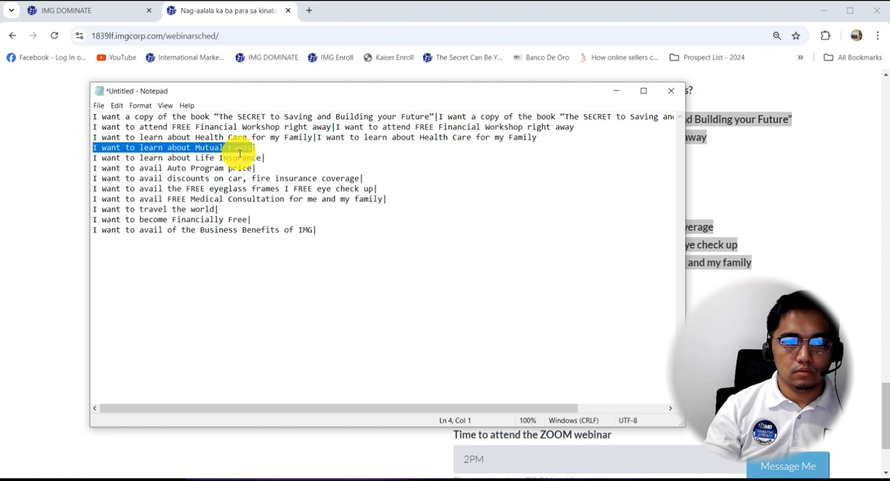
{"action": "left_click", "coordinate": [272, 146]}
{"action": "key", "text": "ctrl+v"}
Repeat the Life Insurance and Auto Program price texts after their "|" separators as labels.
{"action": "left_click_drag", "start_coordinate": [262, 158], "coordinate": [91, 158]}
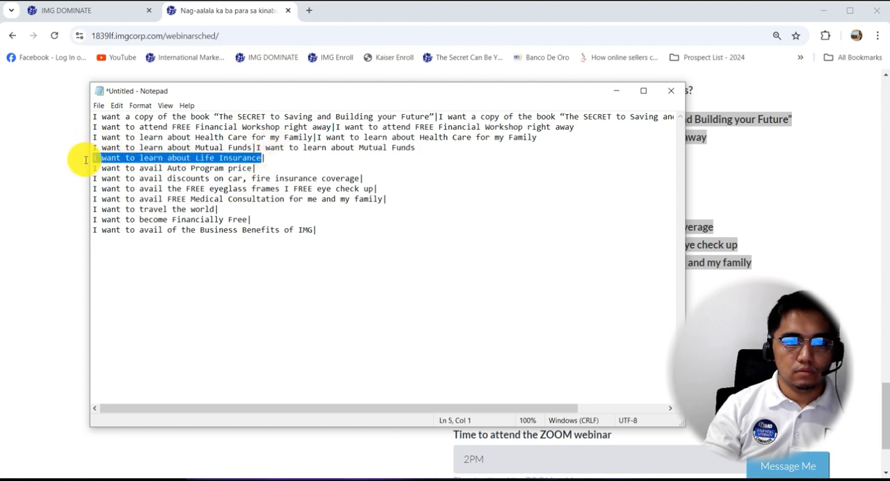
{"action": "key", "text": "ctrl+c"}
{"action": "left_click", "coordinate": [278, 157]}
{"action": "key", "text": "ctrl+v"}
{"action": "left_click_drag", "start_coordinate": [252, 168], "coordinate": [80, 172]}
{"action": "key", "text": "ctrl+c"}
{"action": "left_click", "coordinate": [258, 168]}
{"action": "key", "text": "ctrl+v"}
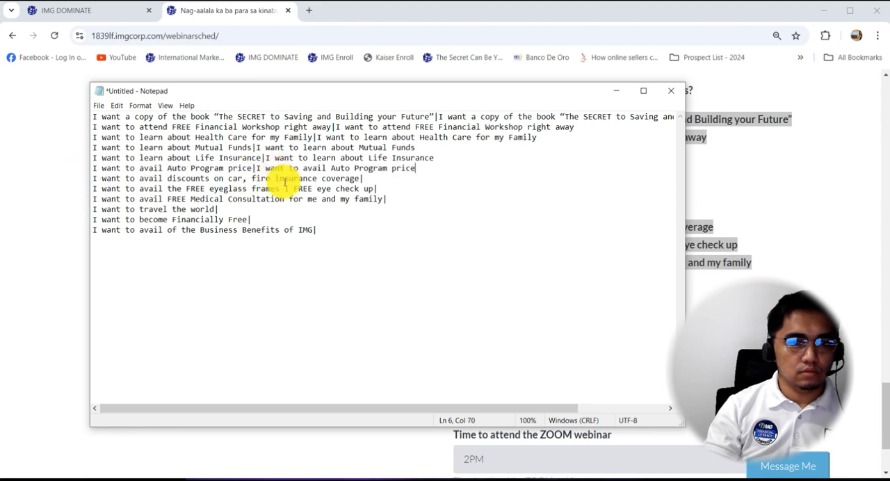
Repeat the car and fire insurance discounts, FREE eyeglass frames and FREE Medical Consultation texts after their "|" separators.
{"action": "left_click_drag", "start_coordinate": [361, 179], "coordinate": [89, 179]}
{"action": "key", "text": "ctrl+c"}
{"action": "left_click", "coordinate": [372, 179]}
{"action": "key", "text": "ctrl+v"}
{"action": "left_click_drag", "start_coordinate": [374, 189], "coordinate": [82, 186]}
{"action": "key", "text": "ctrl+c"}
{"action": "left_click", "coordinate": [389, 189]}
{"action": "key", "text": "ctrl+v"}
{"action": "left_click_drag", "start_coordinate": [384, 200], "coordinate": [95, 199]}
{"action": "key", "text": "ctrl+c"}
{"action": "left_click", "coordinate": [409, 199]}
{"action": "key", "text": "ctrl+v"}
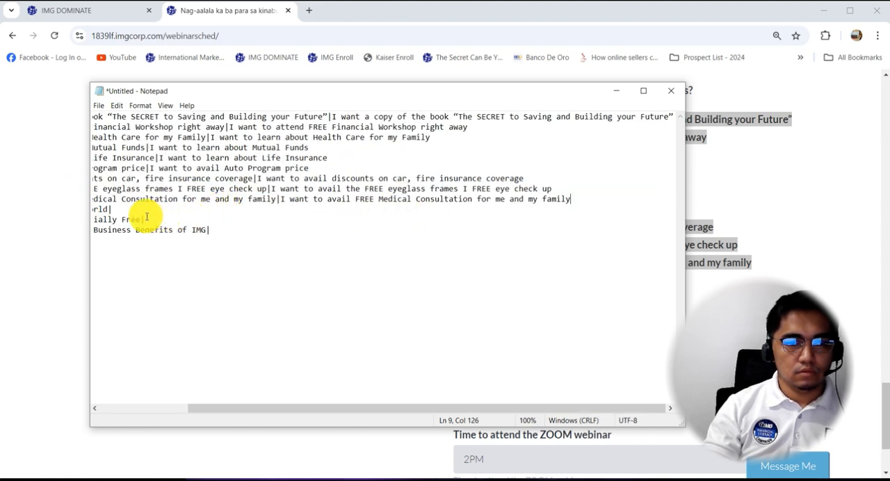
Complete the "I want to travel the world" and "I want to become Financially Free" lines as value|label pairs.
{"action": "left_click_drag", "start_coordinate": [279, 409], "coordinate": [174, 401]}
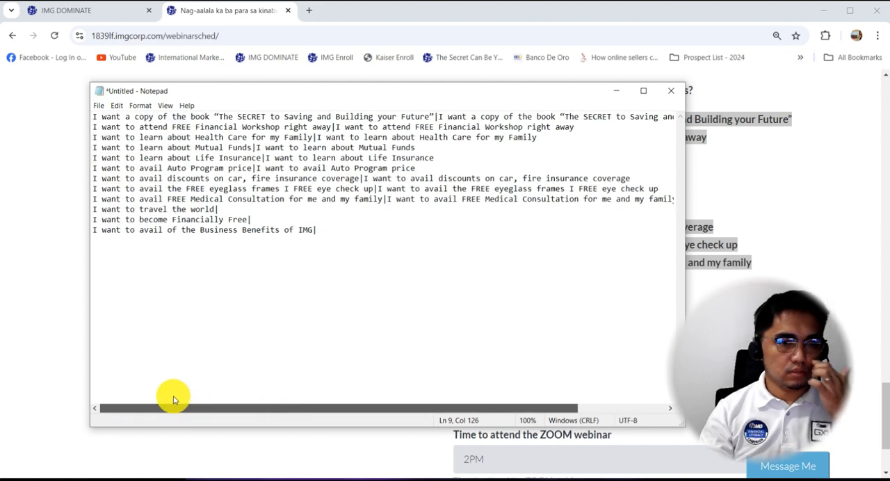
{"action": "left_click_drag", "start_coordinate": [216, 210], "coordinate": [109, 211]}
{"action": "key", "text": "ctrl+c"}
{"action": "left_click", "coordinate": [254, 206]}
{"action": "type", "text": "|"}
{"action": "key", "text": "ctrl+v"}
{"action": "left_click_drag", "start_coordinate": [249, 220], "coordinate": [90, 219]}
{"action": "key", "text": "ctrl+c"}
{"action": "left_click", "coordinate": [279, 220]}
{"action": "type", "text": "|"}
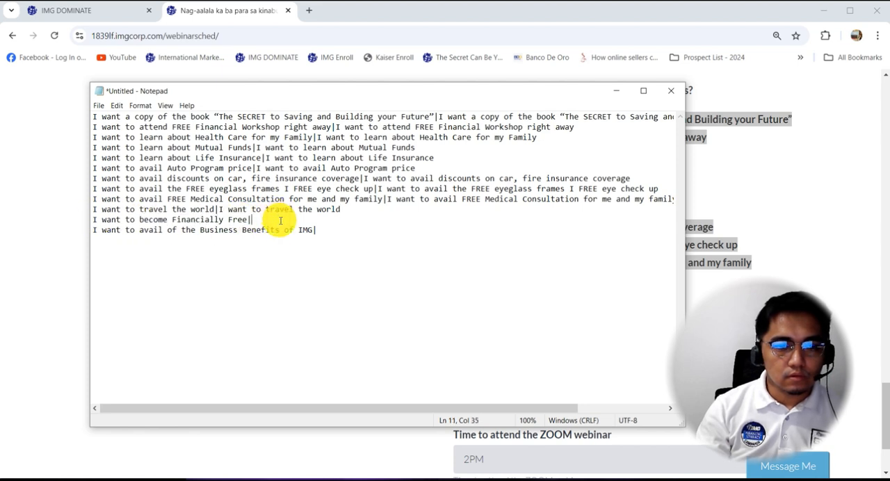
{"action": "key", "text": "ctrl+v"}
Complete the "I want to avail of the Business Benefits of IMG" line by repeating its text after the "|" separator.
{"action": "left_click_drag", "start_coordinate": [314, 230], "coordinate": [91, 231]}
{"action": "key", "text": "ctrl+c"}
{"action": "left_click", "coordinate": [356, 235]}
{"action": "type", "text": "|"}
{"action": "key", "text": "ctrl+v"}
Copy the whole value|label list from Notepad into the benefits question's field options in IMG Dominate and save the question.
{"action": "key", "text": "ctrl+a"}
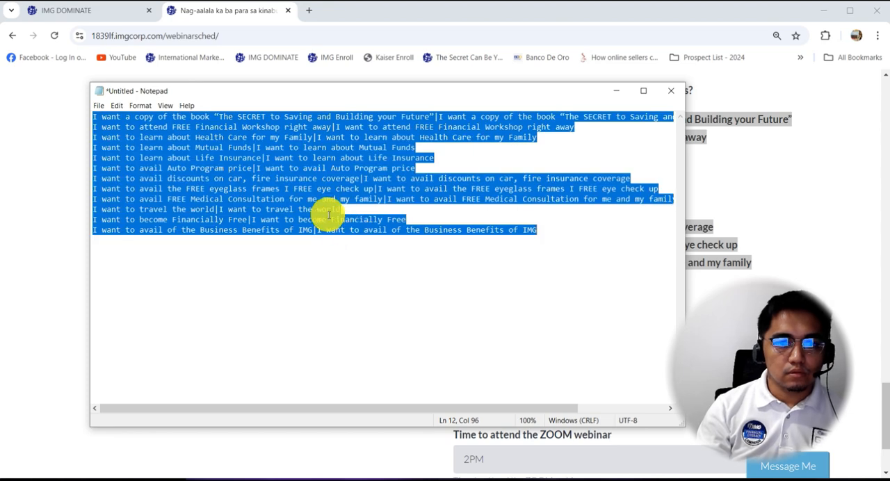
{"action": "left_click", "coordinate": [293, 188]}
{"action": "key", "text": "ctrl+a"}
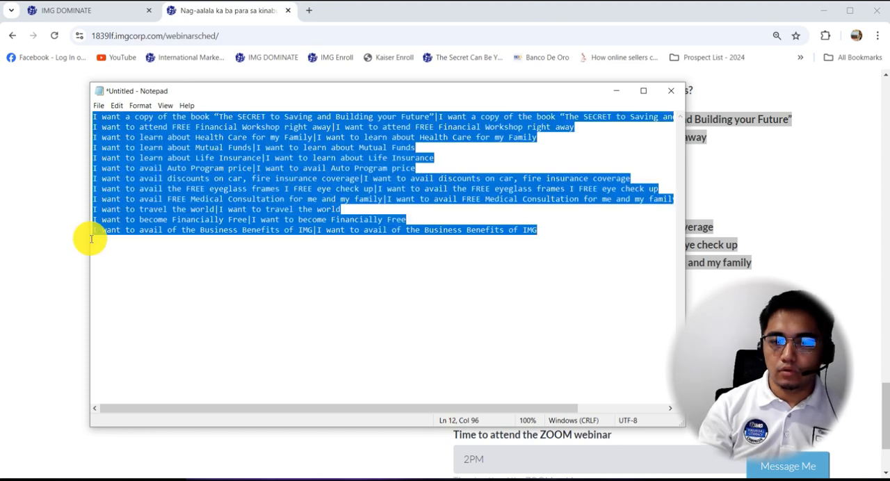
{"action": "left_click", "coordinate": [49, 209]}
{"action": "left_click", "coordinate": [98, 13]}
{"action": "left_click", "coordinate": [383, 220]}
{"action": "key", "text": "ctrl+v"}
{"action": "left_click", "coordinate": [453, 439]}
Start a new survey question in IMG Dominate and set its order/rank to 7.
{"action": "scroll", "coordinate": [477, 324], "scroll_direction": "down", "scroll_amount": 5}
{"action": "left_click", "coordinate": [503, 361]}
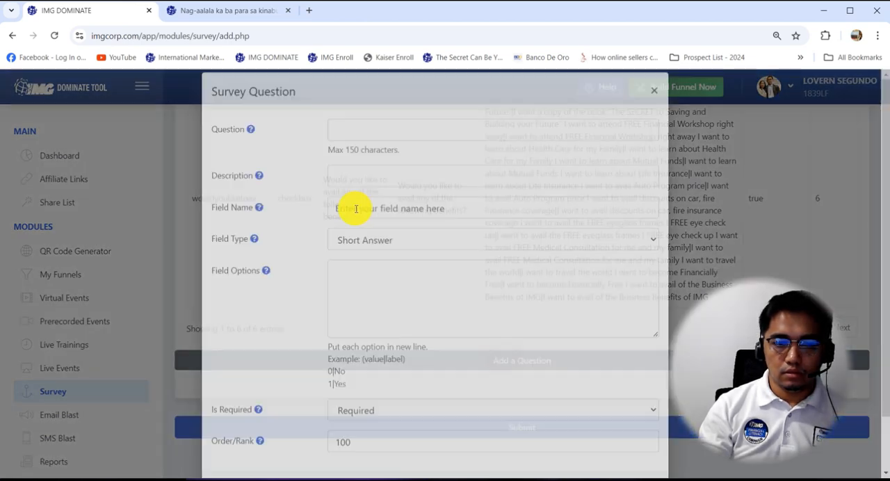
{"action": "scroll", "coordinate": [369, 348], "scroll_direction": "down", "scroll_amount": 2}
{"action": "left_click_drag", "start_coordinate": [361, 393], "coordinate": [254, 402]}
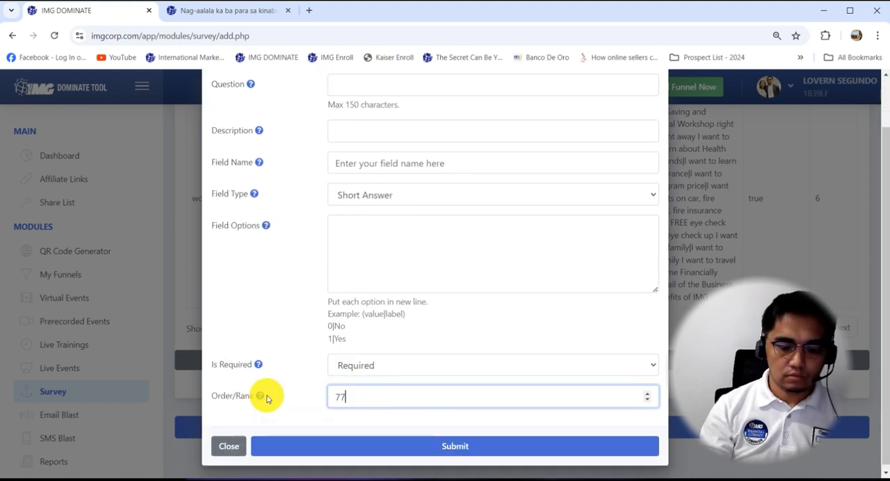
{"action": "type", "text": "7"}
{"action": "scroll", "coordinate": [312, 155], "scroll_direction": "up", "scroll_amount": 3}
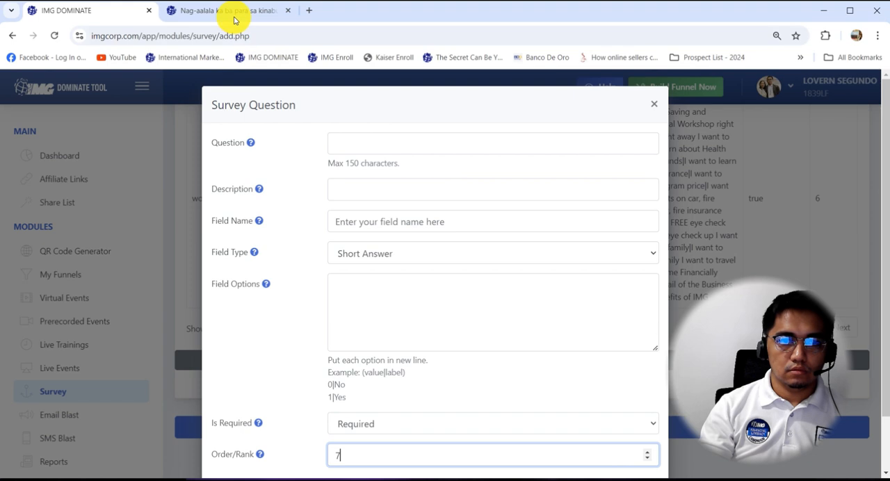
Copy "I want to attend ZOOM webinar on?" from the registration form into the new question's text and description.
{"action": "left_click", "coordinate": [229, 11]}
{"action": "scroll", "coordinate": [423, 258], "scroll_direction": "down", "scroll_amount": 2}
{"action": "left_click", "coordinate": [634, 245]}
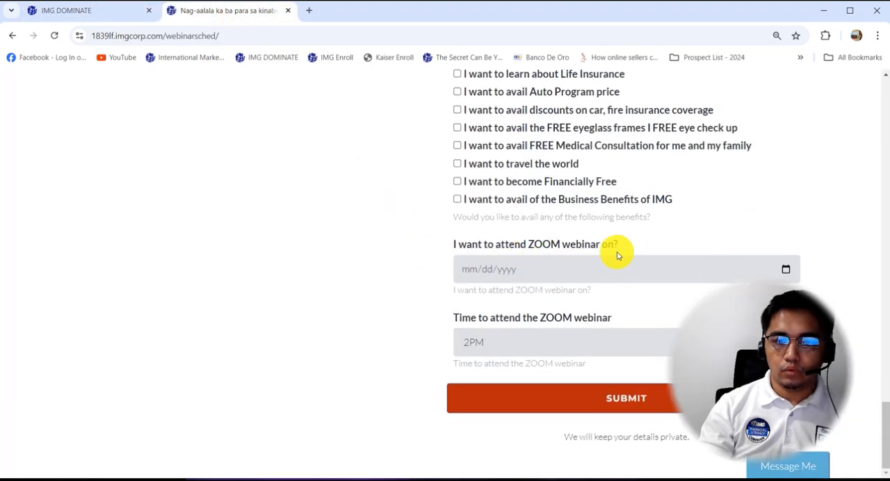
{"action": "left_click_drag", "start_coordinate": [543, 248], "coordinate": [456, 248]}
{"action": "key", "text": "ctrl+c"}
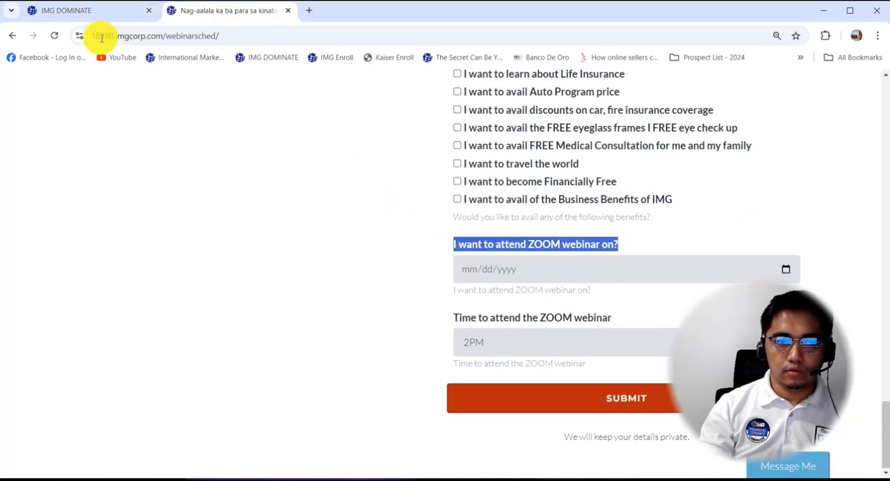
{"action": "left_click", "coordinate": [95, 10]}
{"action": "left_click", "coordinate": [350, 146]}
{"action": "key", "text": "ctrl+v"}
{"action": "left_click", "coordinate": [362, 190]}
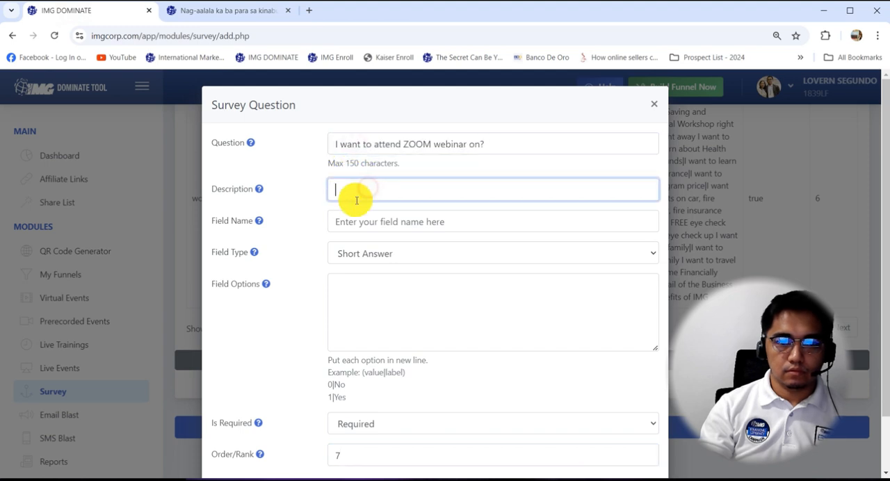
{"action": "key", "text": "ctrl+v"}
Give the webinar date question the field name iwanttoattendzoo and the Date field type, and save it.
{"action": "left_click", "coordinate": [355, 223]}
{"action": "type", "text": "iwanttoattendzoo"}
{"action": "left_click", "coordinate": [379, 254]}
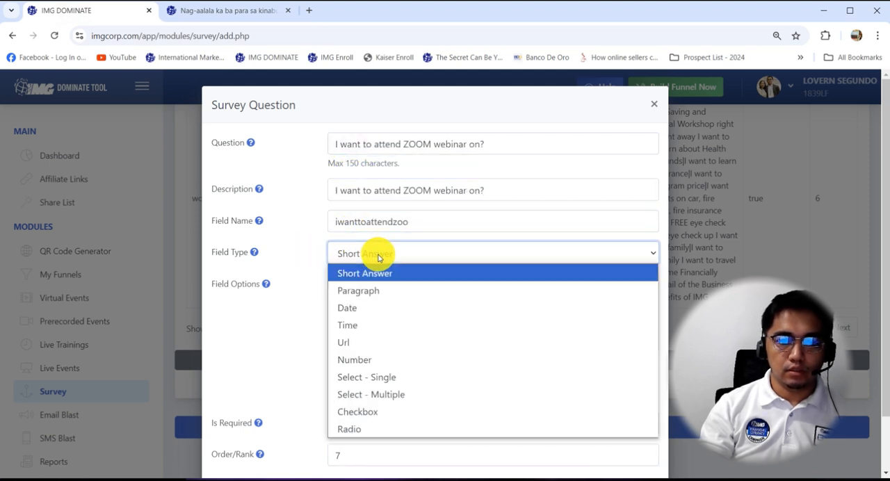
{"action": "left_click", "coordinate": [376, 307]}
{"action": "left_click", "coordinate": [459, 370]}
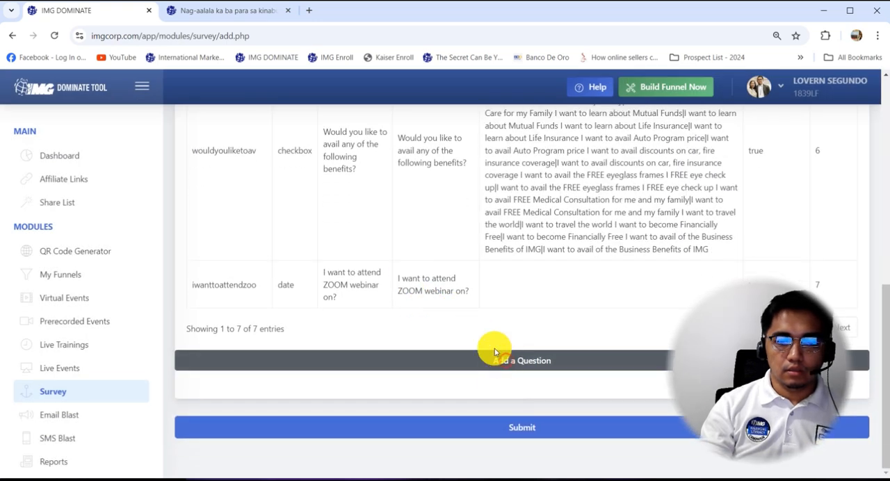
Start another question with order/rank 8, using the registration form's "Time to attend the ZOOM webinar" as its text and description.
{"action": "left_click", "coordinate": [497, 353]}
{"action": "double_click", "coordinate": [392, 318]}
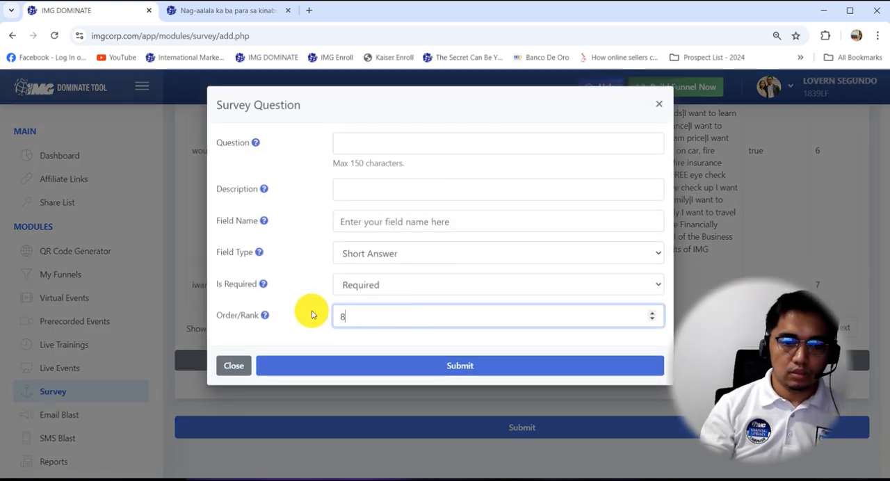
{"action": "left_click", "coordinate": [224, 10]}
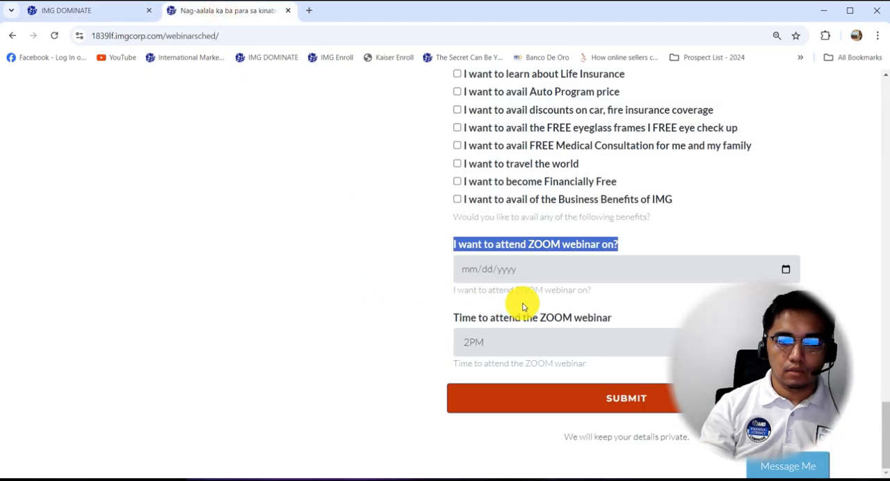
{"action": "left_click_drag", "start_coordinate": [616, 319], "coordinate": [452, 320]}
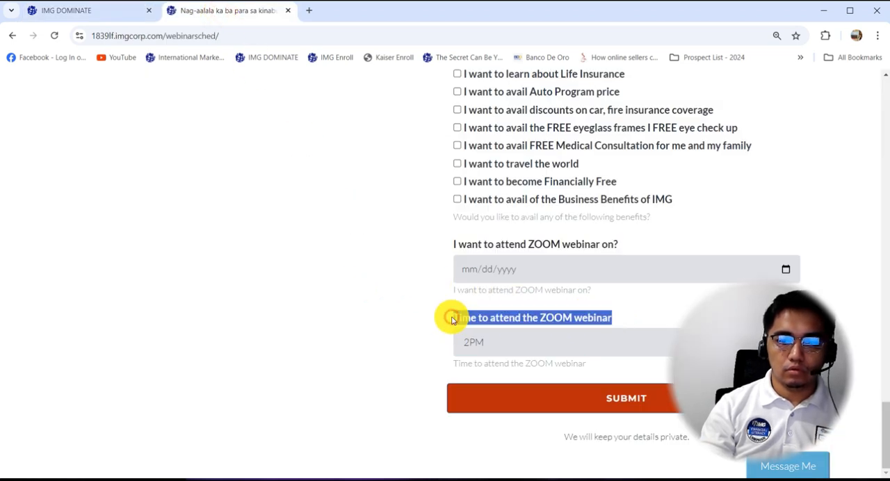
{"action": "left_click", "coordinate": [494, 343]}
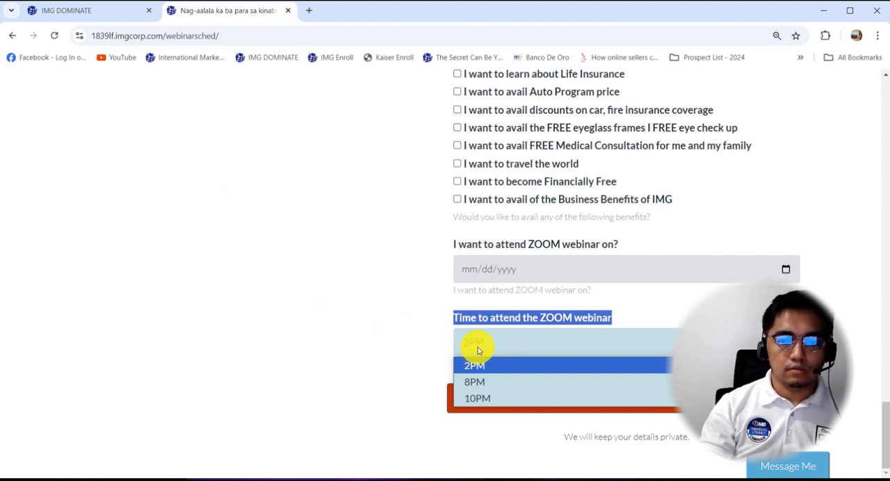
{"action": "left_click", "coordinate": [86, 10]}
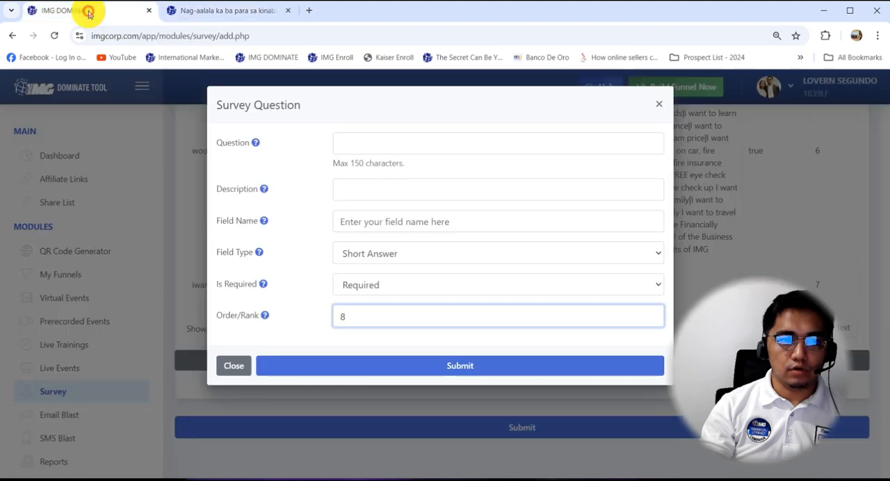
{"action": "left_click", "coordinate": [373, 143]}
{"action": "key", "text": "ctrl+v"}
{"action": "left_click", "coordinate": [383, 193]}
{"action": "key", "text": "ctrl+v"}
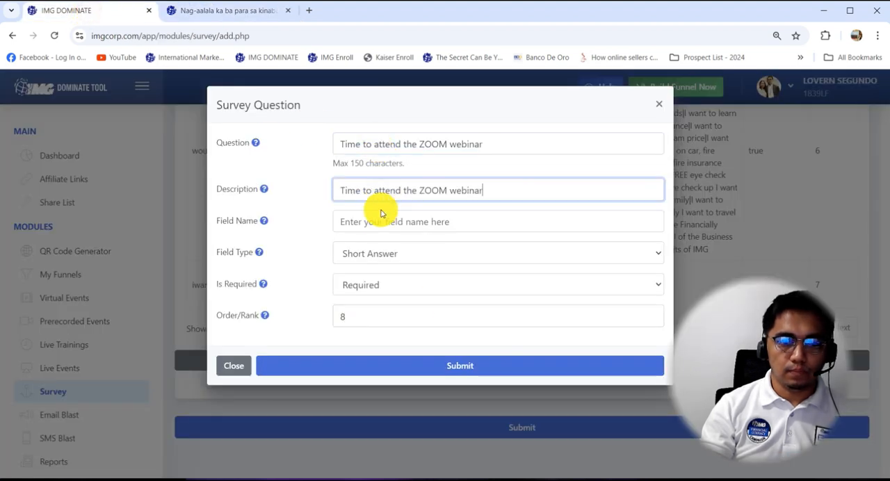
Set the time question's field name to timetoattendthez and its field type to Select - Single.
{"action": "left_click", "coordinate": [381, 222]}
{"action": "type", "text": "timetoattendthez"}
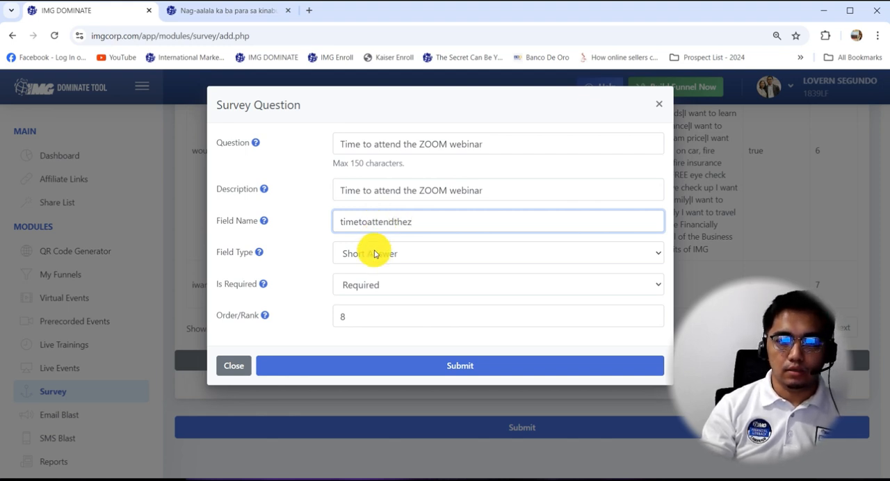
{"action": "left_click", "coordinate": [376, 253]}
{"action": "left_click", "coordinate": [400, 380]}
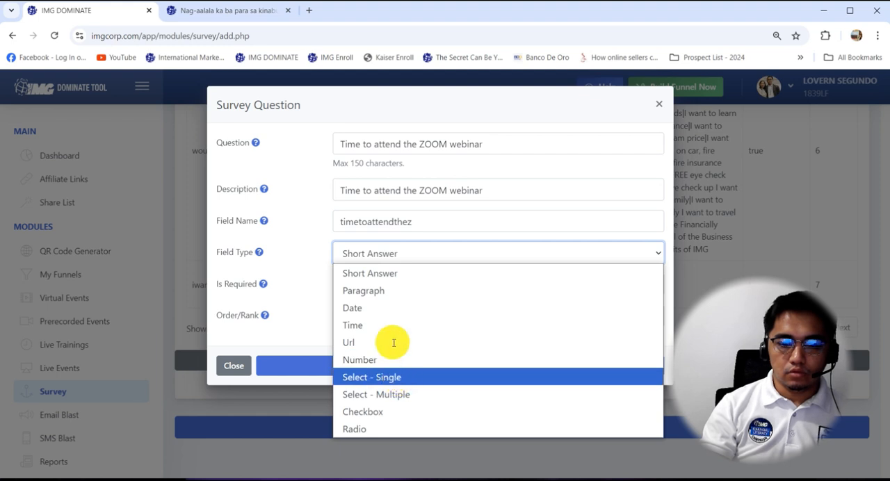
Enter the first field option of the time question as "2PM Manila time|2PM Manila time".
{"action": "left_click", "coordinate": [392, 293]}
{"action": "type", "text": "2PM Manila time"}
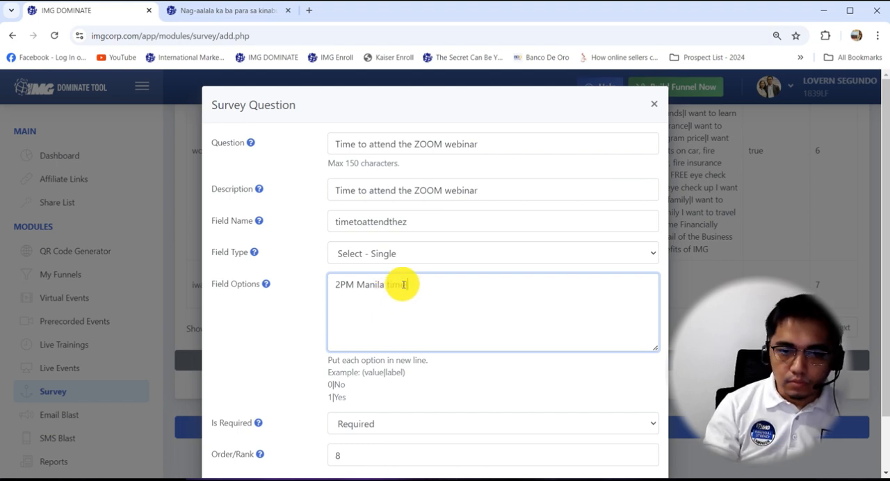
{"action": "left_click_drag", "start_coordinate": [404, 284], "coordinate": [312, 282]}
{"action": "key", "text": "ctrl+c"}
{"action": "left_click", "coordinate": [423, 285]}
{"action": "type", "text": "|"}
{"action": "key", "text": "ctrl+v"}
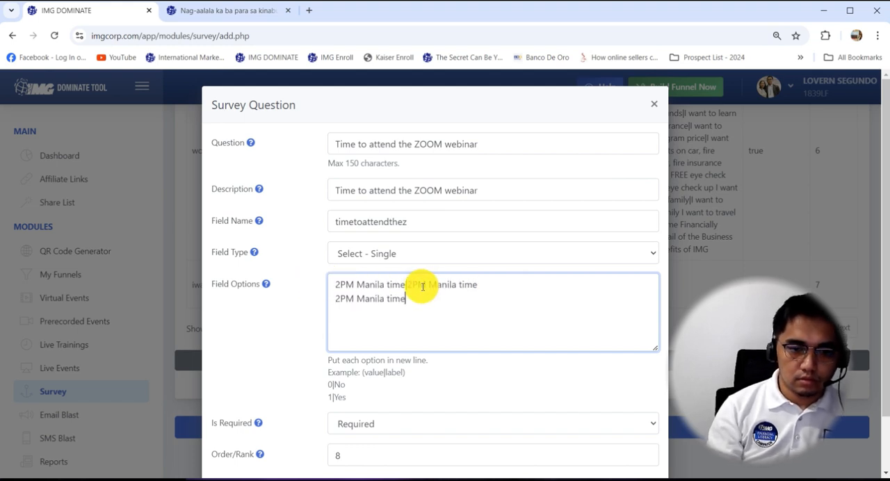
Complete the second field option as "8PM Manila time|8PM Manila time".
{"action": "left_click", "coordinate": [337, 299]}
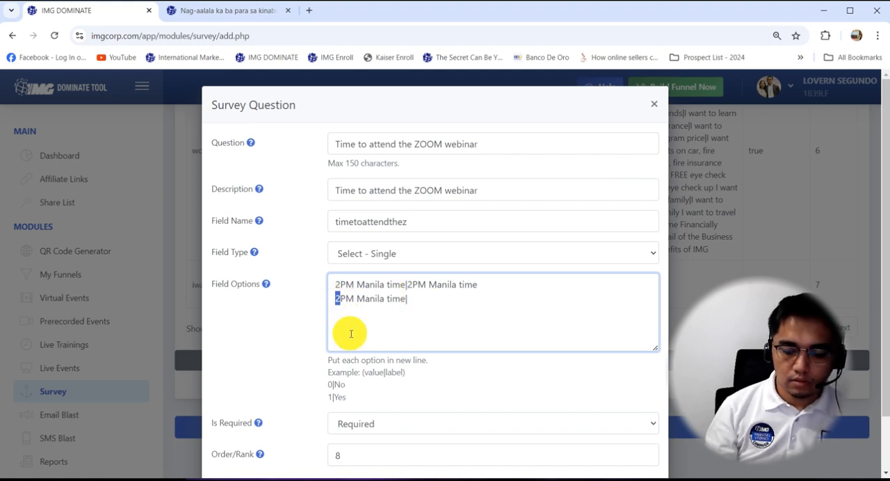
{"action": "left_click_drag", "start_coordinate": [411, 299], "coordinate": [308, 295]}
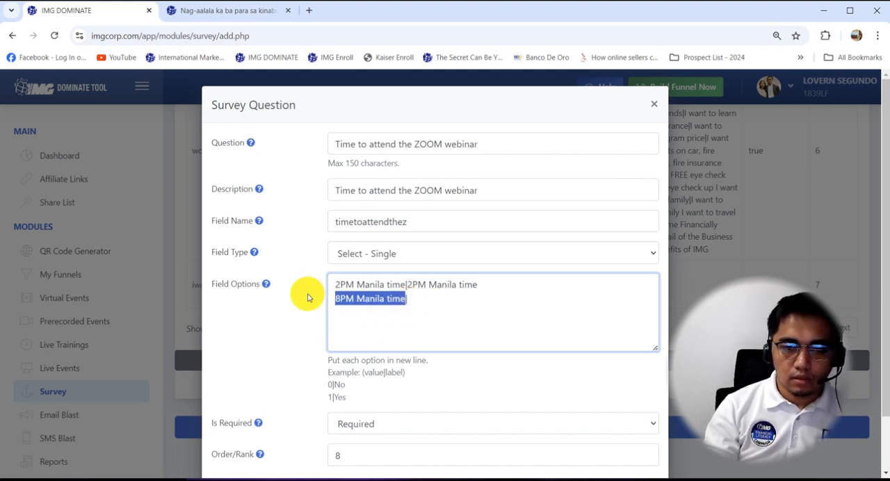
{"action": "left_click", "coordinate": [419, 302]}
{"action": "key", "text": "ctrl+v"}
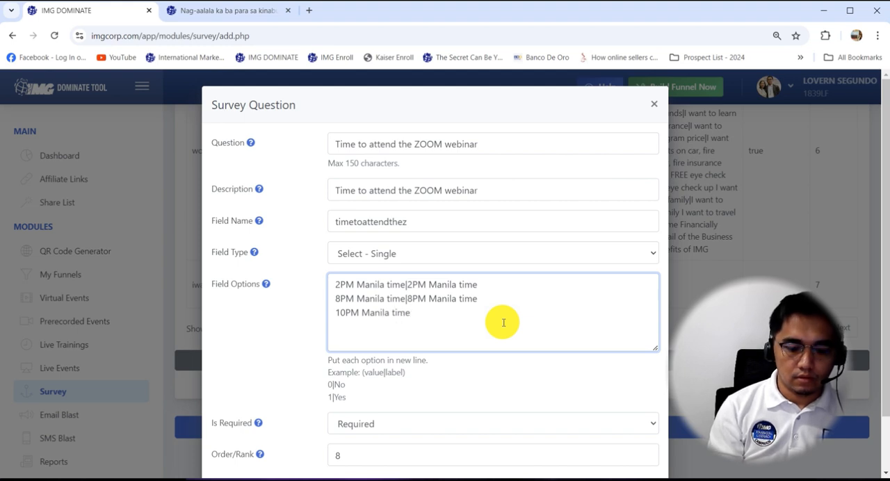
Complete the third field option as "10PM Manila time|10PM Manila time".
{"action": "left_click_drag", "start_coordinate": [409, 315], "coordinate": [308, 310]}
{"action": "key", "text": "ctrl+c"}
{"action": "left_click", "coordinate": [435, 314]}
{"action": "key", "text": "ctrl+v"}
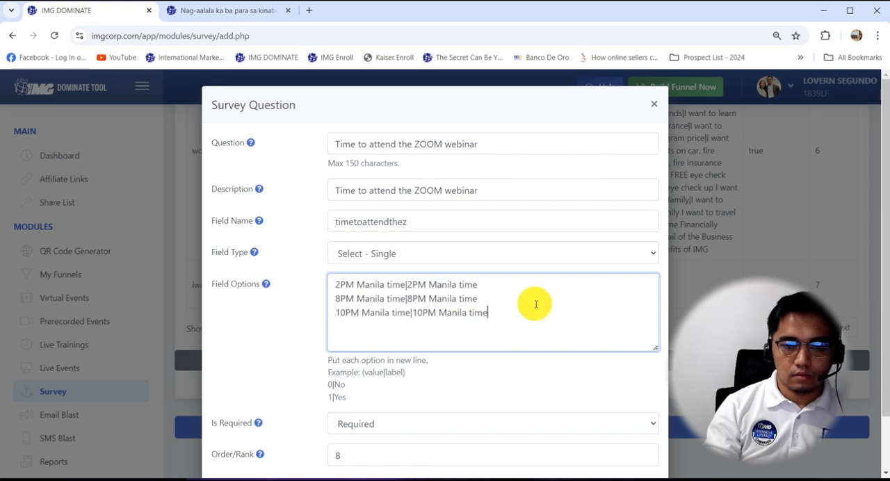
Save the webinar time question and submit the whole survey.
{"action": "scroll", "coordinate": [534, 304], "scroll_direction": "down", "scroll_amount": 1}
{"action": "left_click", "coordinate": [489, 438]}
{"action": "scroll", "coordinate": [494, 334], "scroll_direction": "down", "scroll_amount": 1}
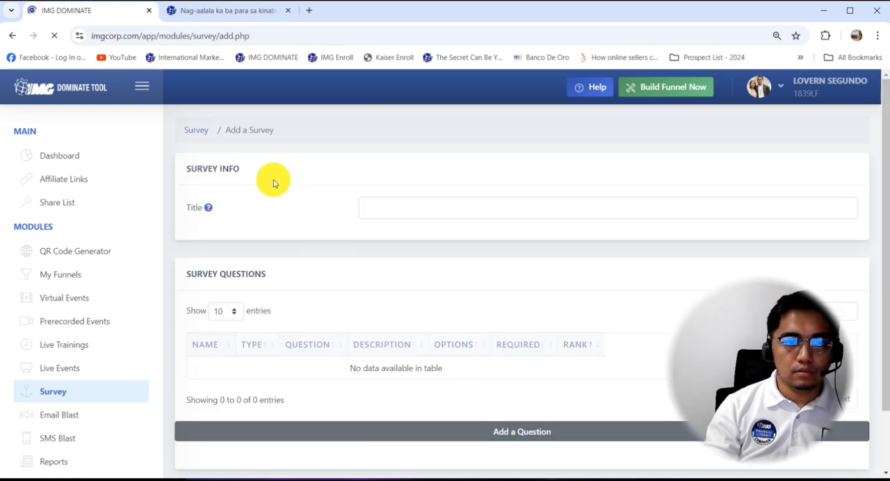
Go back to the list of saved surveys and search it for "mo".
{"action": "left_click", "coordinate": [195, 131]}
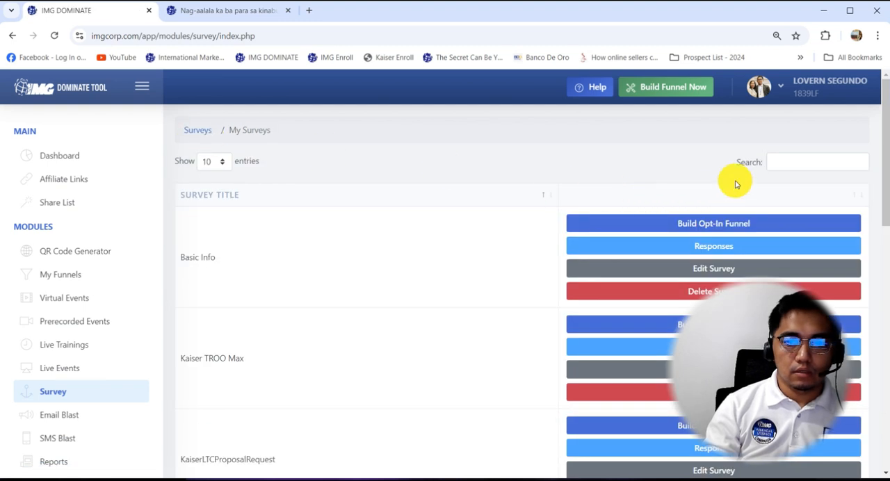
{"action": "type", "text": "mo"}
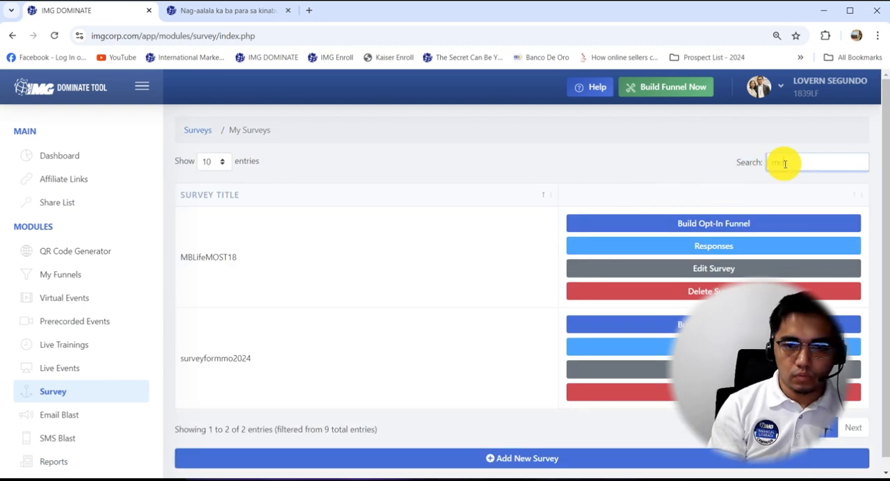
{"action": "scroll", "coordinate": [417, 348], "scroll_direction": "down", "scroll_amount": 1}
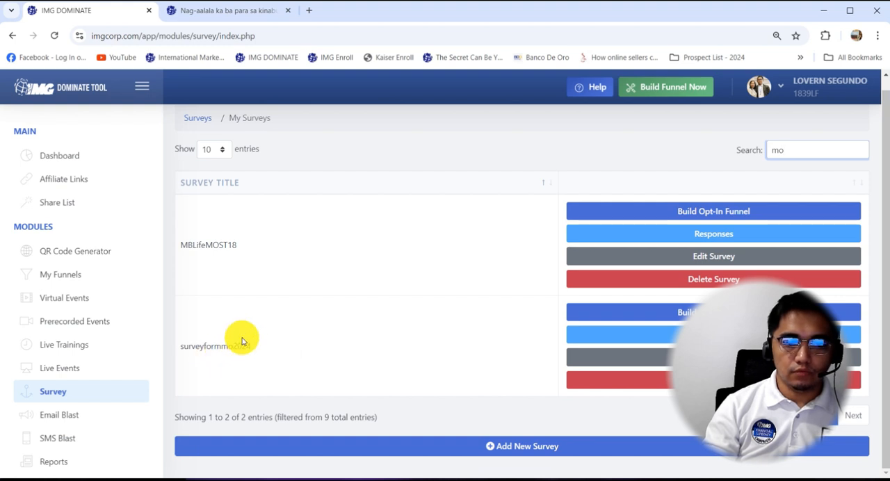
{"action": "key", "text": "ctrl+minus"}
{"action": "key", "text": "ctrl+minus"}
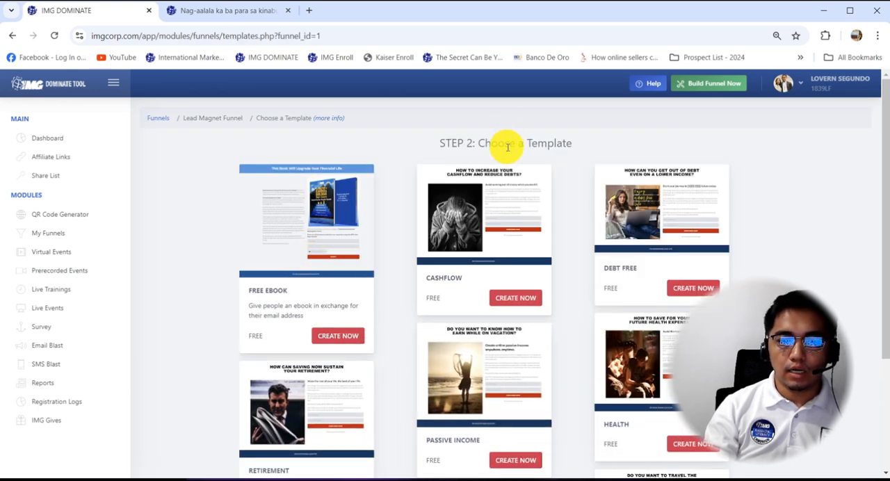
Create a lead magnet funnel from the Cashflow template with the site ID moexamplesurvey.
{"action": "left_click", "coordinate": [518, 298]}
{"action": "left_click", "coordinate": [373, 230]}
{"action": "type", "text": "moexamplesurvey"}
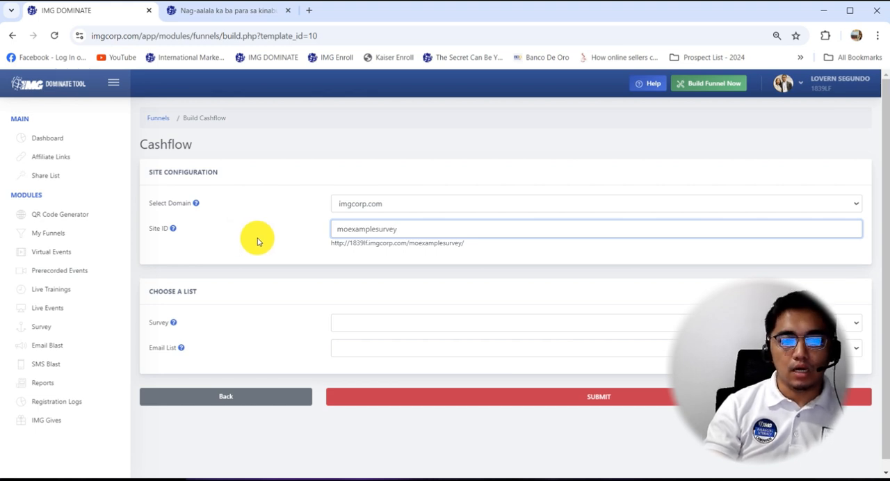
Assign the survey surveyformmo2024 and the email list IMG List to the Cashflow funnel and submit it.
{"action": "scroll", "coordinate": [391, 325], "scroll_direction": "down", "scroll_amount": 1}
{"action": "left_click", "coordinate": [404, 312]}
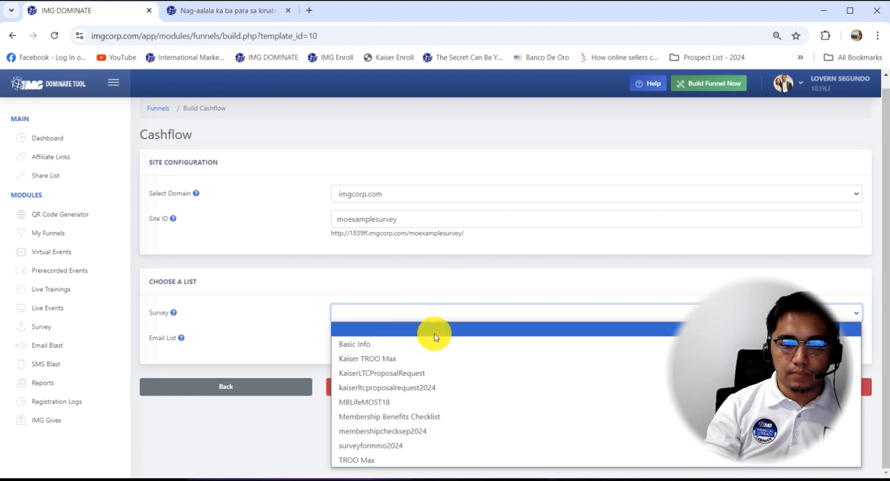
{"action": "left_click", "coordinate": [401, 448]}
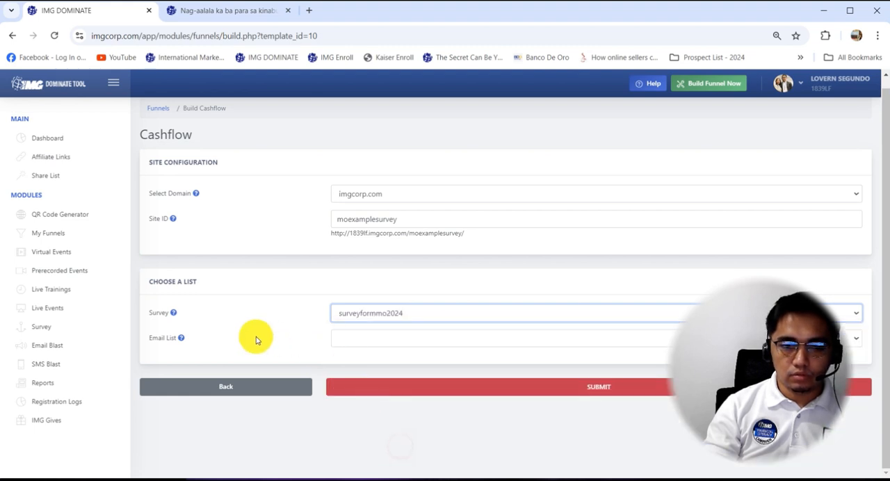
{"action": "left_click", "coordinate": [364, 340]}
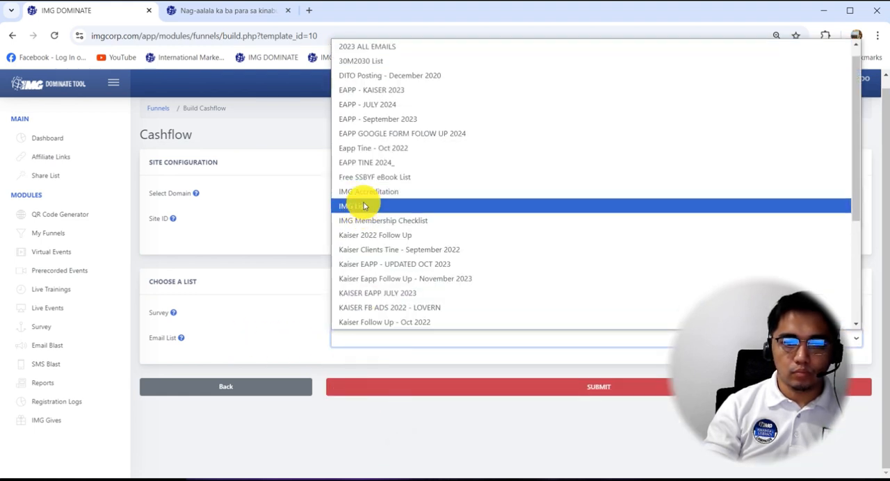
{"action": "left_click", "coordinate": [353, 206]}
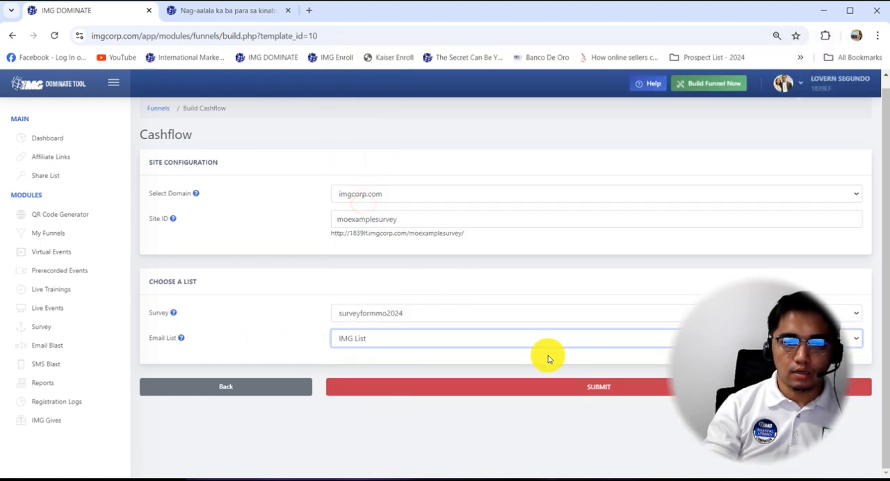
{"action": "left_click", "coordinate": [571, 388]}
Open the new funnel site and compare its survey questions with those on the existing webinar registration form.
{"action": "left_click", "coordinate": [513, 211]}
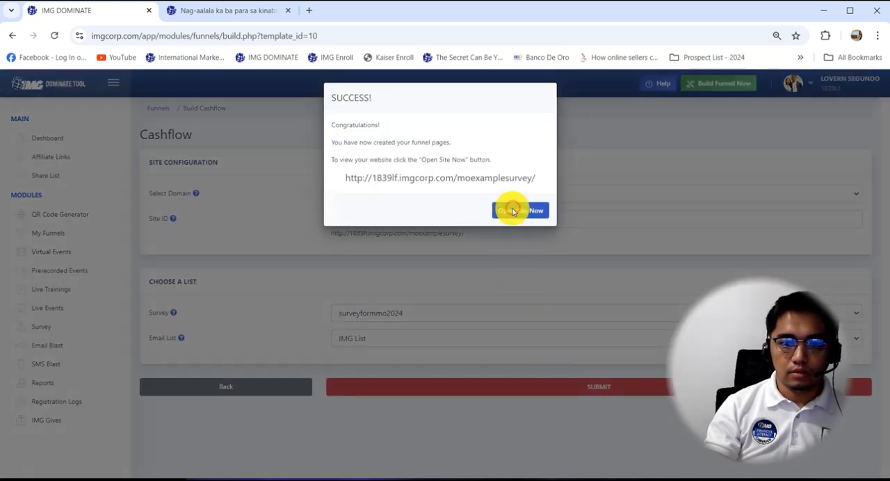
{"action": "scroll", "coordinate": [486, 251], "scroll_direction": "down", "scroll_amount": 6}
{"action": "scroll", "coordinate": [487, 250], "scroll_direction": "down", "scroll_amount": 7}
{"action": "scroll", "coordinate": [487, 249], "scroll_direction": "up", "scroll_amount": 1}
{"action": "left_click", "coordinate": [502, 161]}
{"action": "left_click", "coordinate": [506, 195]}
{"action": "scroll", "coordinate": [491, 322], "scroll_direction": "down", "scroll_amount": 3}
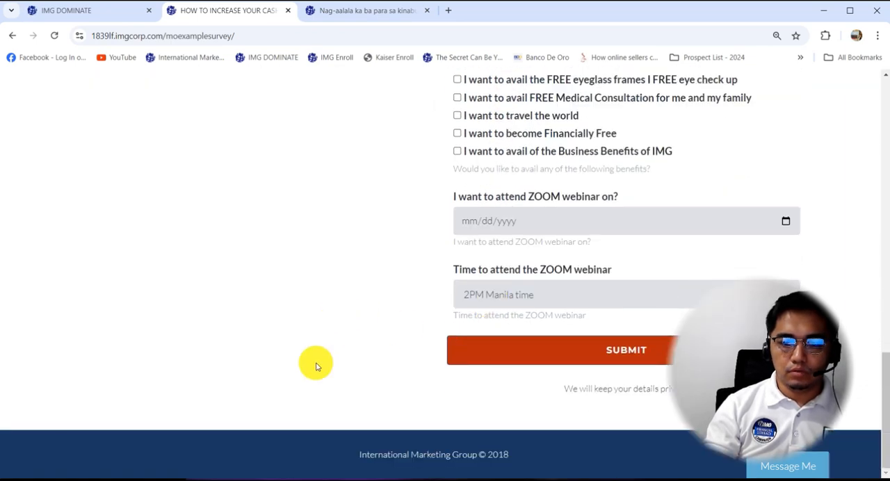
{"action": "scroll", "coordinate": [327, 209], "scroll_direction": "up", "scroll_amount": 3}
{"action": "left_click", "coordinate": [339, 12]}
{"action": "left_click", "coordinate": [381, 202]}
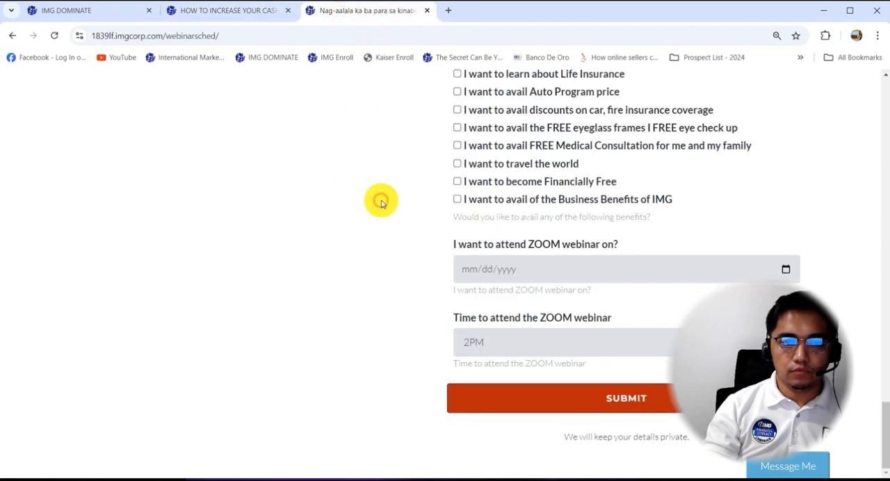
Save the "Nag aalala ka ba?" image from the webinar registration page into the Pictures folder as 001-Alala in PNG format.
{"action": "key", "text": "Home"}
{"action": "scroll", "coordinate": [378, 215], "scroll_direction": "down", "scroll_amount": 3}
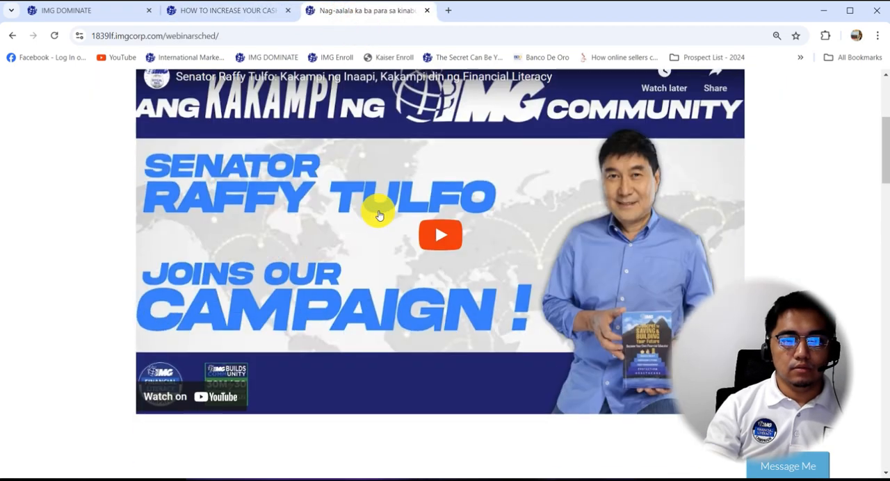
{"action": "scroll", "coordinate": [379, 215], "scroll_direction": "up", "scroll_amount": 3}
{"action": "left_click", "coordinate": [238, 8]}
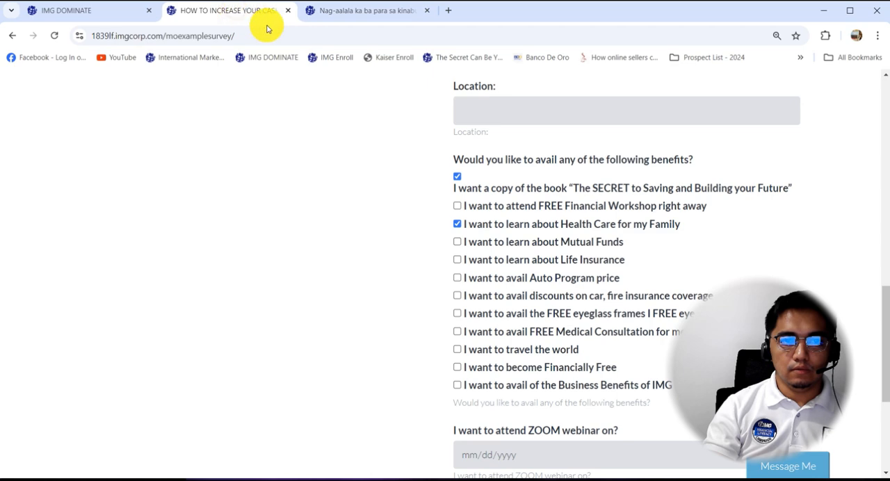
{"action": "left_click", "coordinate": [348, 12]}
{"action": "scroll", "coordinate": [525, 219], "scroll_direction": "down", "scroll_amount": 2}
{"action": "scroll", "coordinate": [525, 220], "scroll_direction": "down", "scroll_amount": 5}
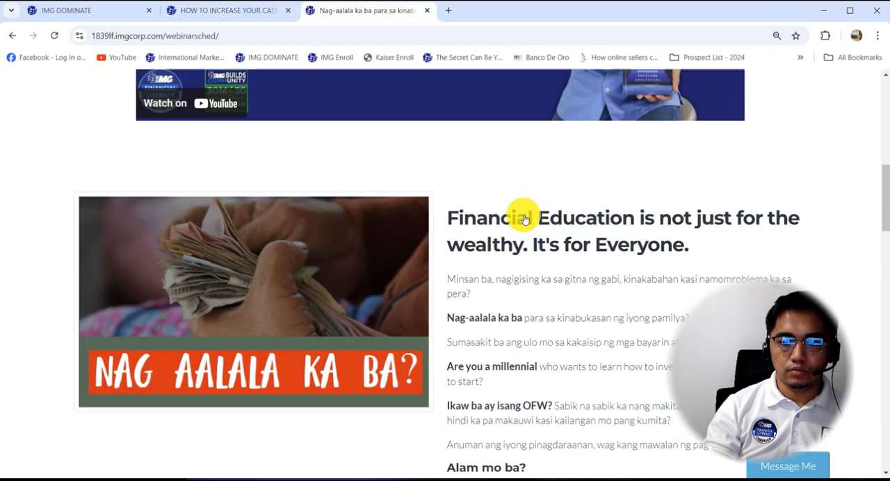
{"action": "right_click", "coordinate": [274, 232]}
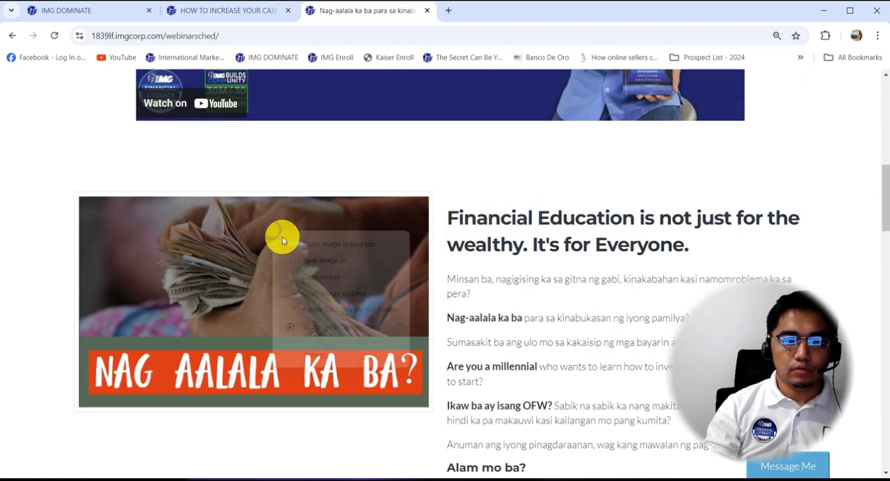
{"action": "left_click", "coordinate": [322, 260]}
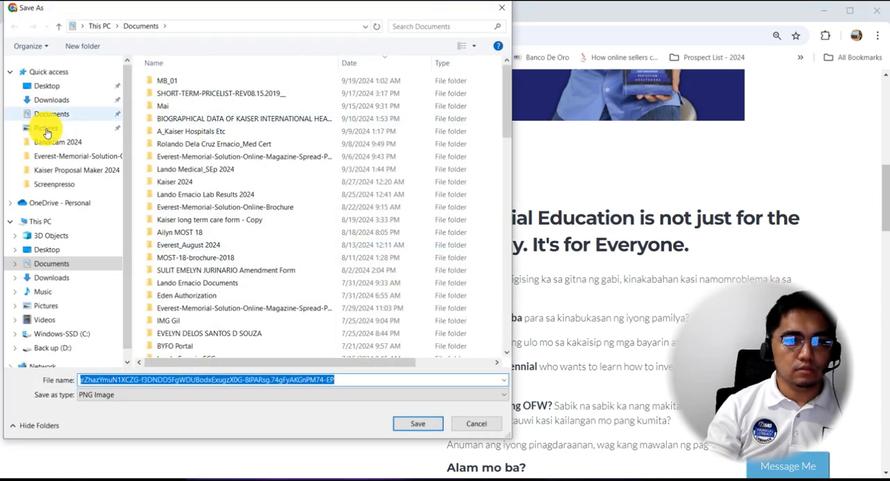
{"action": "left_click", "coordinate": [46, 130]}
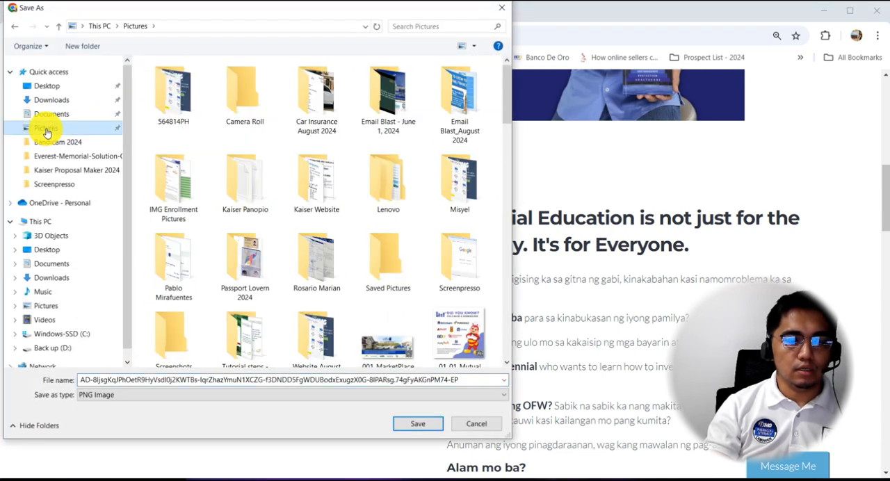
{"action": "left_click", "coordinate": [107, 380]}
{"action": "key", "text": "ctrl+a"}
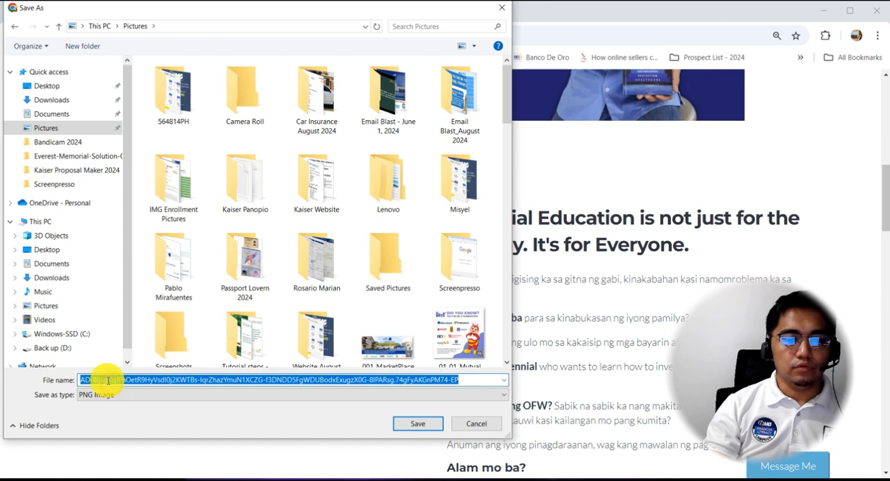
{"action": "type", "text": "001-Alala"}
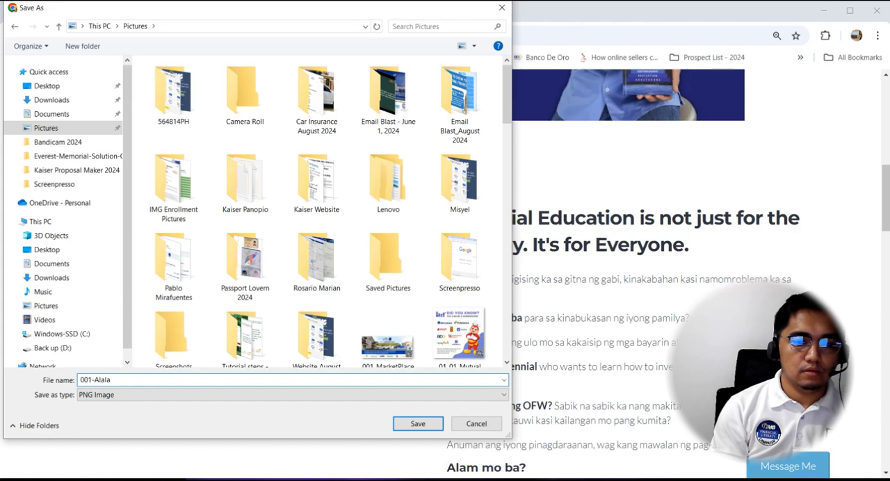
{"action": "key", "text": "Return"}
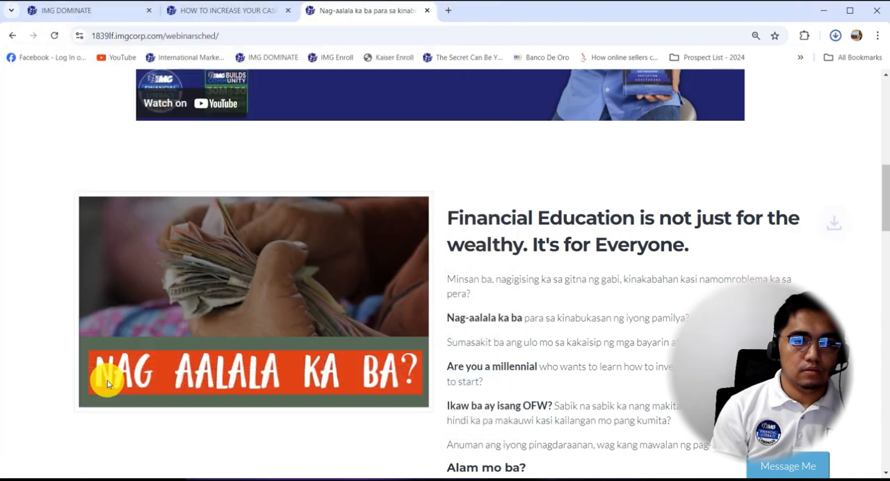
Close the live preview of the new funnel site and open the moexamplesurvey funnel in the Page Builder.
{"action": "scroll", "coordinate": [159, 294], "scroll_direction": "up", "scroll_amount": 5}
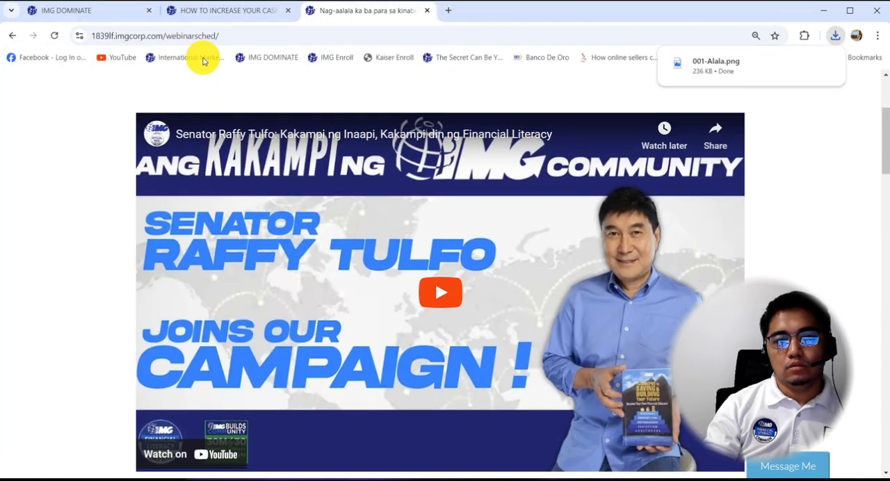
{"action": "left_click", "coordinate": [213, 11]}
{"action": "left_click", "coordinate": [287, 11]}
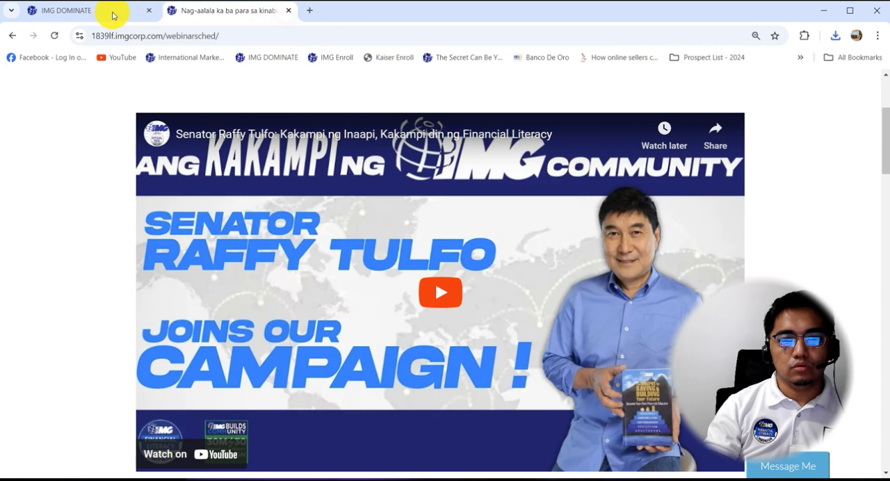
{"action": "left_click", "coordinate": [116, 12]}
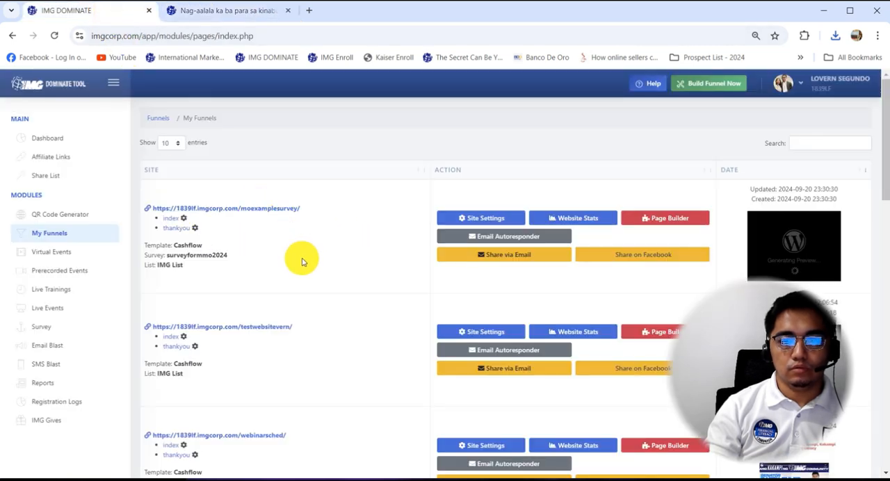
{"action": "key", "text": "ctrl+0"}
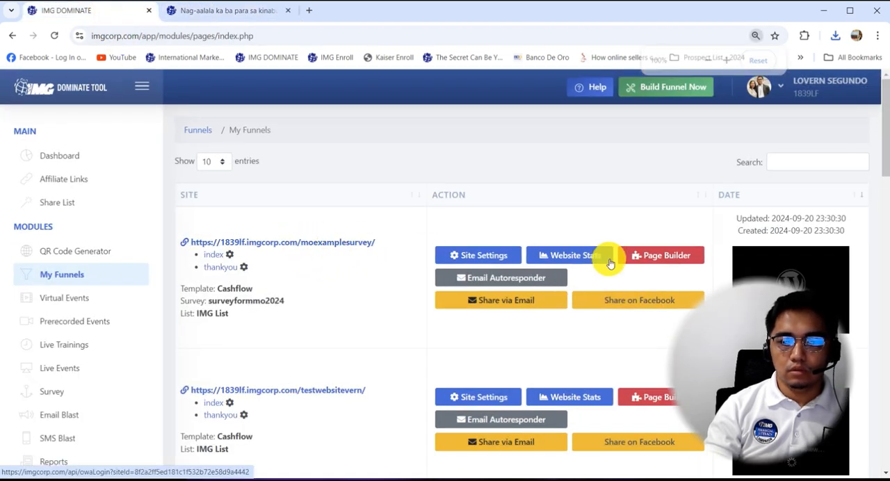
{"action": "left_click", "coordinate": [651, 257]}
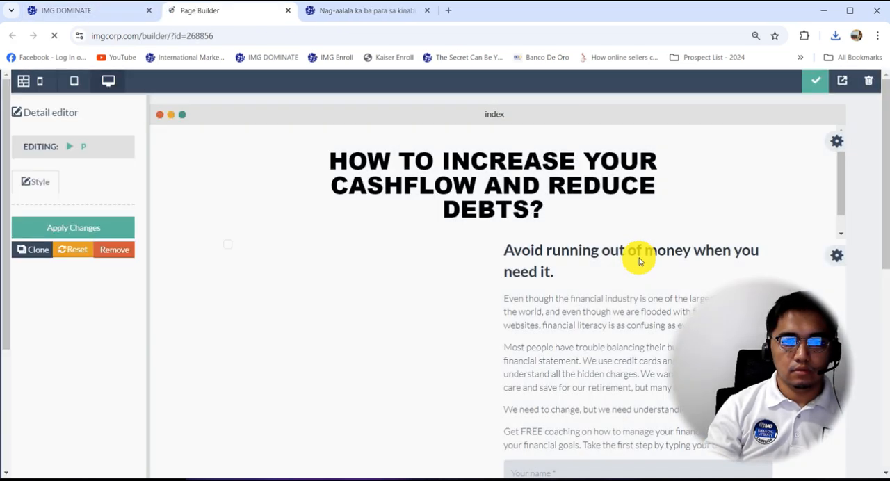
Delete the "How to increase your cashflow and reduce debts?" headline block and check the heading on the webinar registration page.
{"action": "left_click", "coordinate": [834, 143]}
{"action": "left_click", "coordinate": [527, 209]}
{"action": "left_click", "coordinate": [337, 19]}
{"action": "scroll", "coordinate": [394, 161], "scroll_direction": "up", "scroll_amount": 3}
{"action": "left_click", "coordinate": [249, 11]}
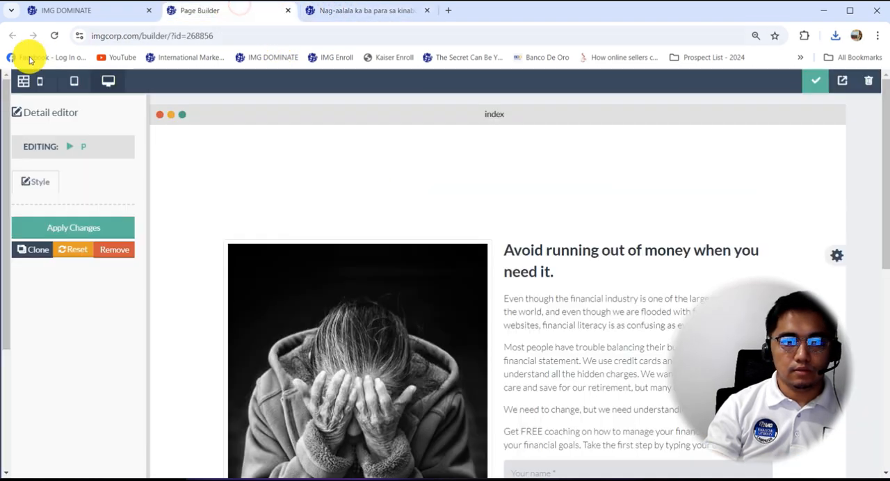
Add the "Basic Typography" title block with the orange second word above the picture and form section of the index page.
{"action": "left_click", "coordinate": [22, 79]}
{"action": "scroll", "coordinate": [25, 267], "scroll_direction": "down", "scroll_amount": 3}
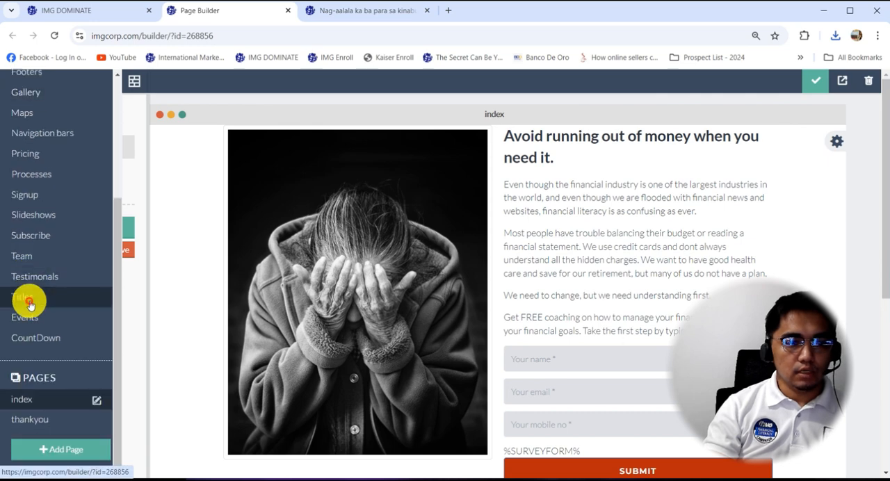
{"action": "left_click", "coordinate": [28, 297]}
{"action": "scroll", "coordinate": [185, 278], "scroll_direction": "down", "scroll_amount": 5}
{"action": "scroll", "coordinate": [188, 280], "scroll_direction": "down", "scroll_amount": 1}
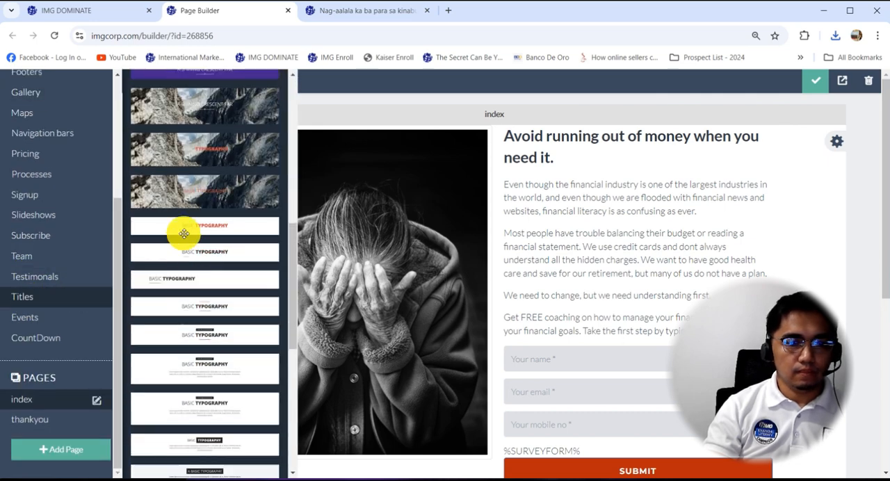
{"action": "left_click_drag", "start_coordinate": [191, 225], "coordinate": [447, 159]}
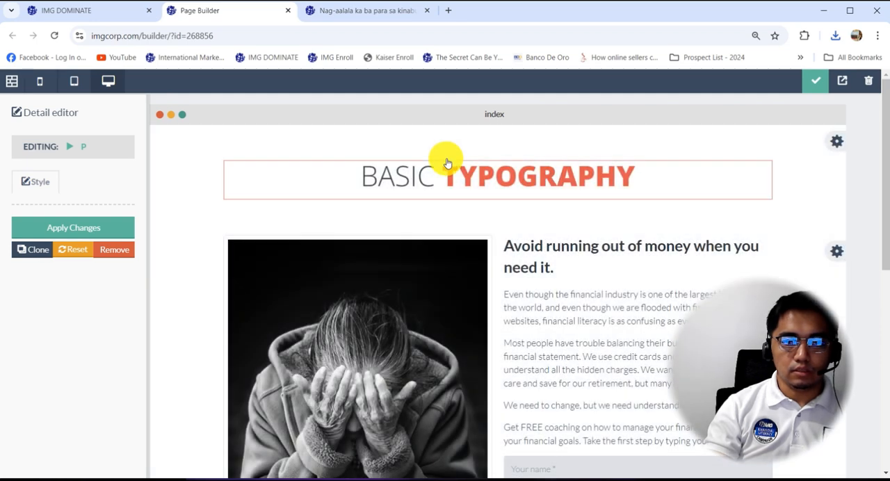
Open the title block's source code and replace BASIC with "Senator Raffy Tulfo:" copied from the webinar registration page.
{"action": "mouse_move", "coordinate": [823, 143]}
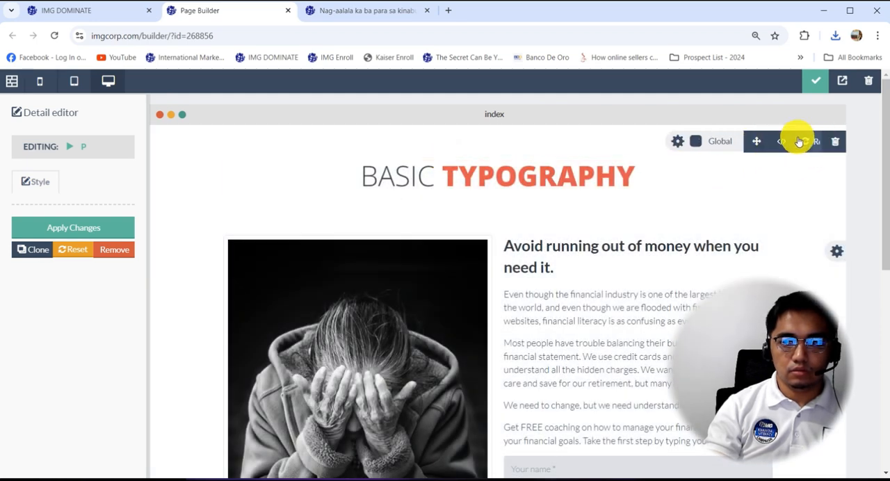
{"action": "left_click", "coordinate": [779, 142]}
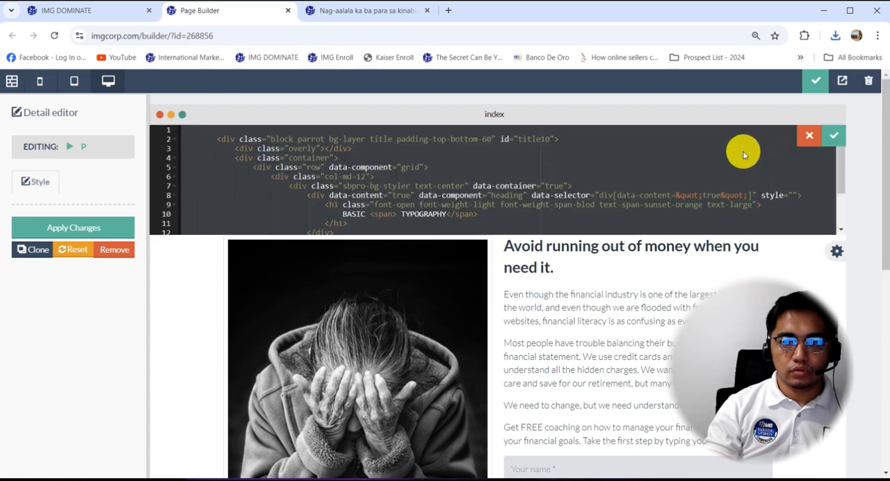
{"action": "left_click", "coordinate": [367, 11]}
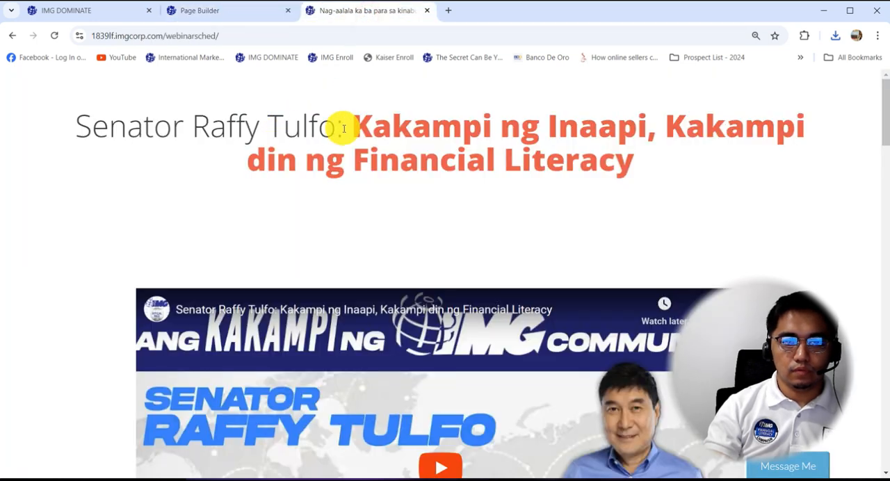
{"action": "left_click_drag", "start_coordinate": [343, 129], "coordinate": [94, 115]}
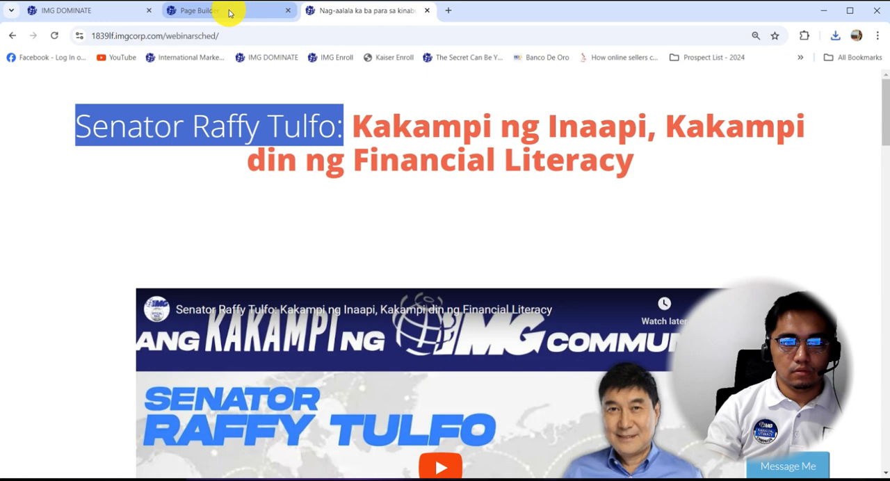
{"action": "left_click", "coordinate": [208, 14]}
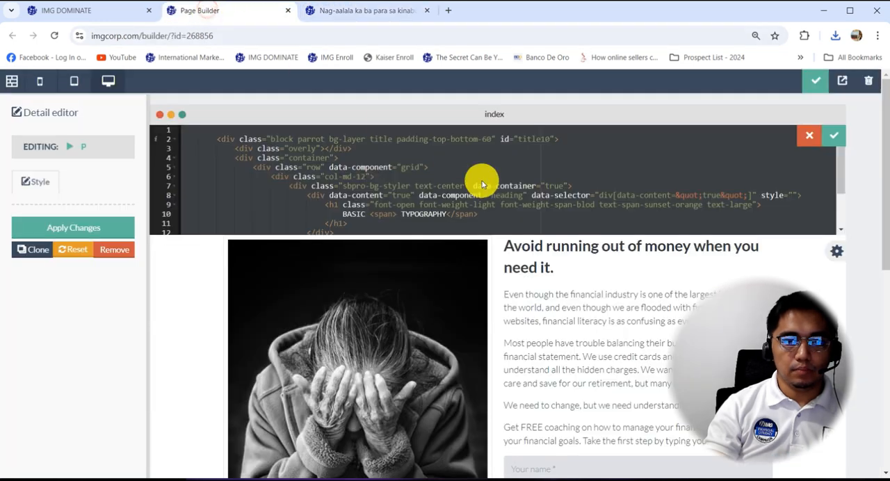
{"action": "left_click", "coordinate": [388, 207]}
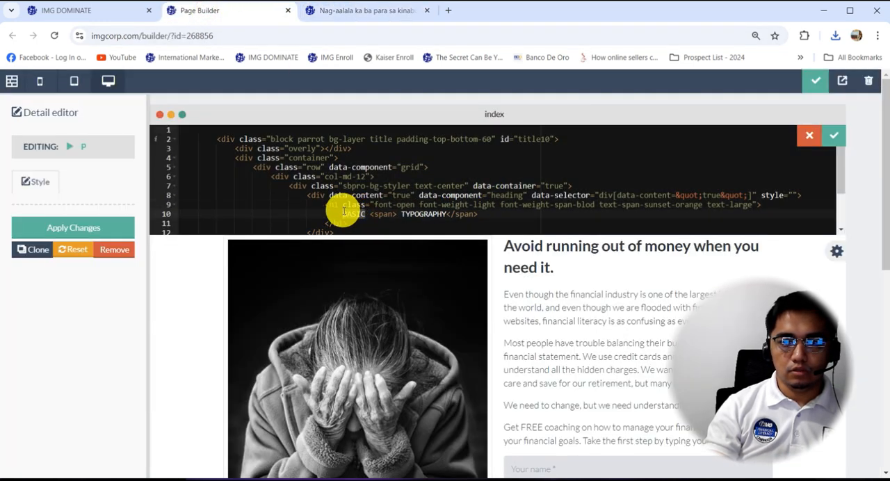
Replace TYPOGRAPHY in the title's source code with "Kakampi ng Inaapi, Kakampi din ng Financial Literacy" from the webinar page and apply the code.
{"action": "left_click", "coordinate": [347, 12]}
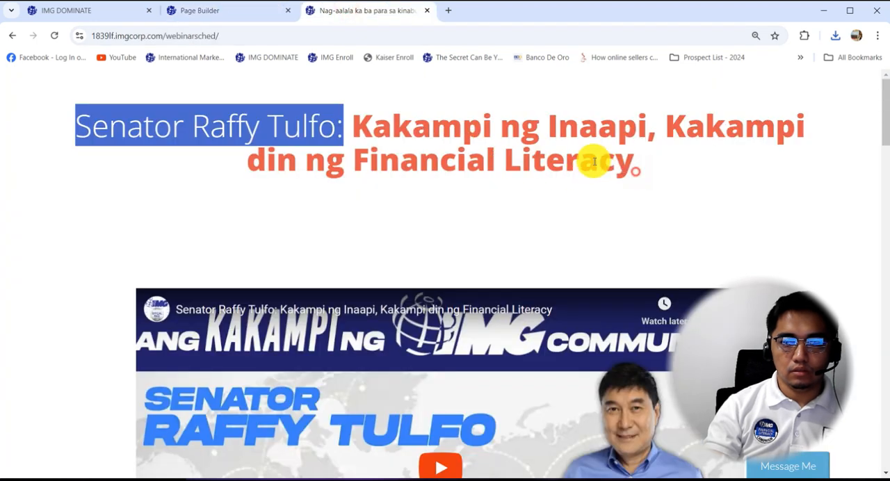
{"action": "left_click_drag", "start_coordinate": [628, 169], "coordinate": [348, 125]}
{"action": "left_click", "coordinate": [232, 11]}
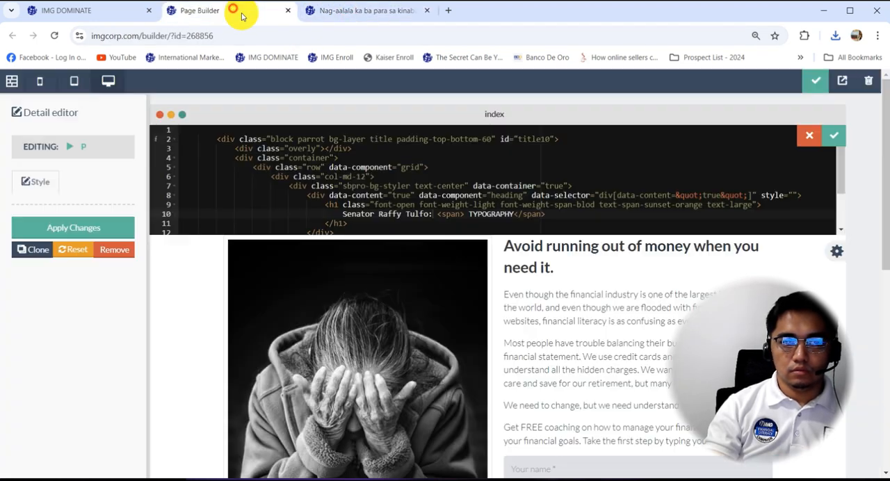
{"action": "double_click", "coordinate": [491, 214]}
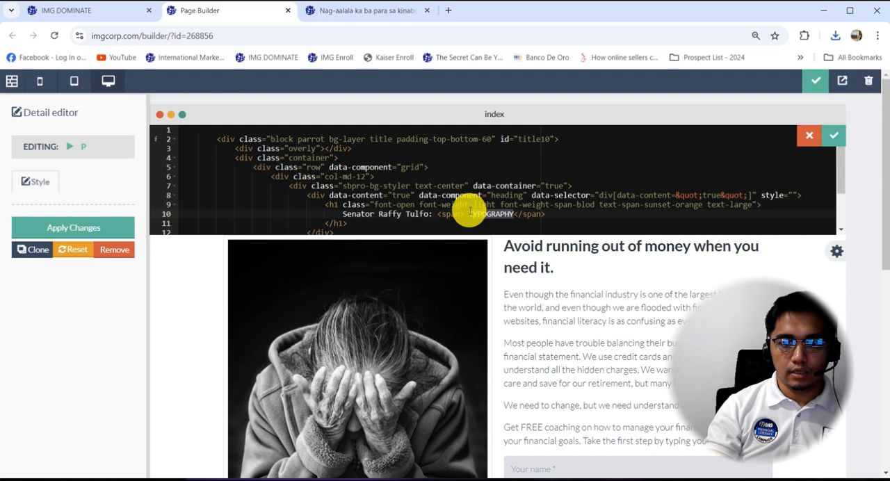
{"action": "left_click", "coordinate": [828, 140]}
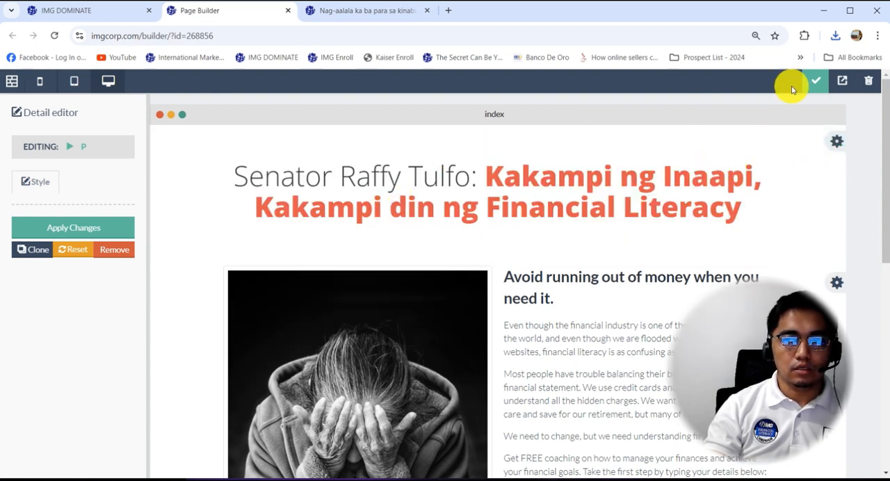
Publish the edited site, check its live page down to the survey questions, and return to the builder.
{"action": "left_click", "coordinate": [774, 81]}
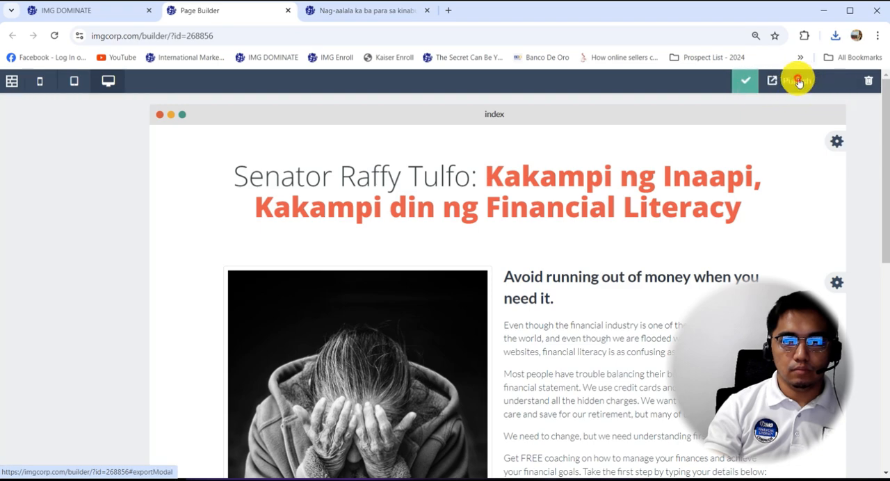
{"action": "left_click", "coordinate": [799, 81]}
{"action": "left_click", "coordinate": [564, 222]}
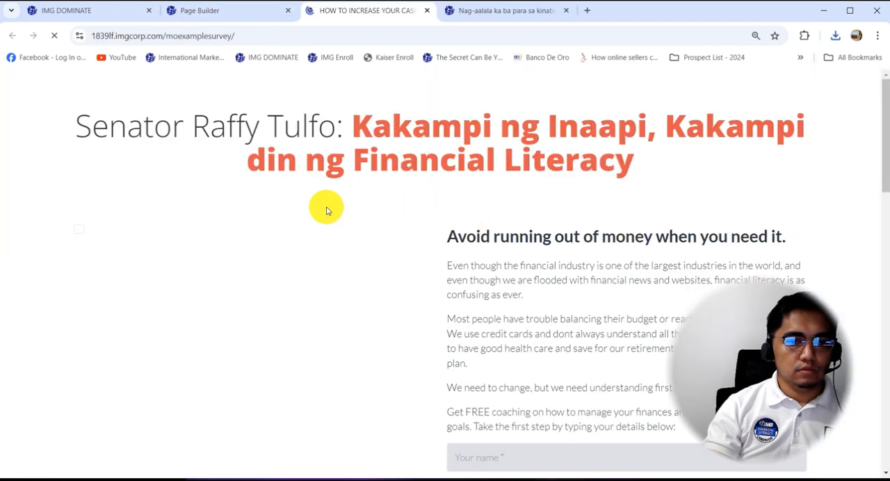
{"action": "scroll", "coordinate": [274, 213], "scroll_direction": "down", "scroll_amount": 8}
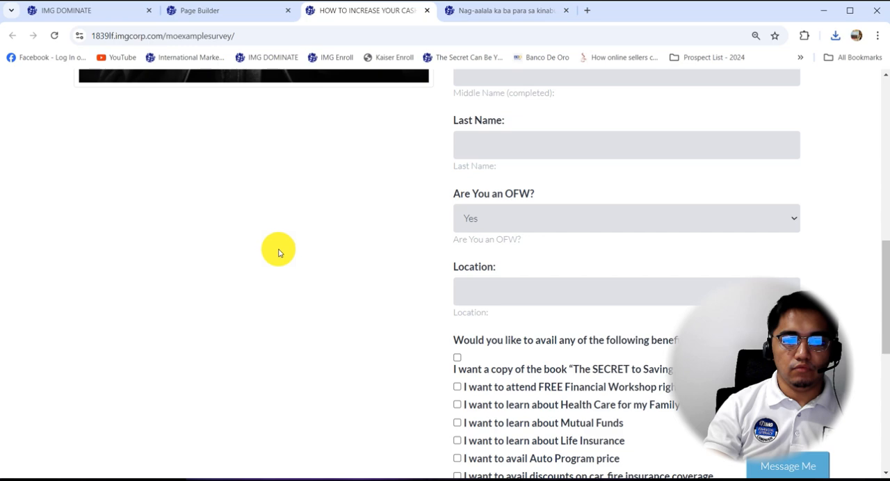
{"action": "scroll", "coordinate": [278, 252], "scroll_direction": "up", "scroll_amount": 8}
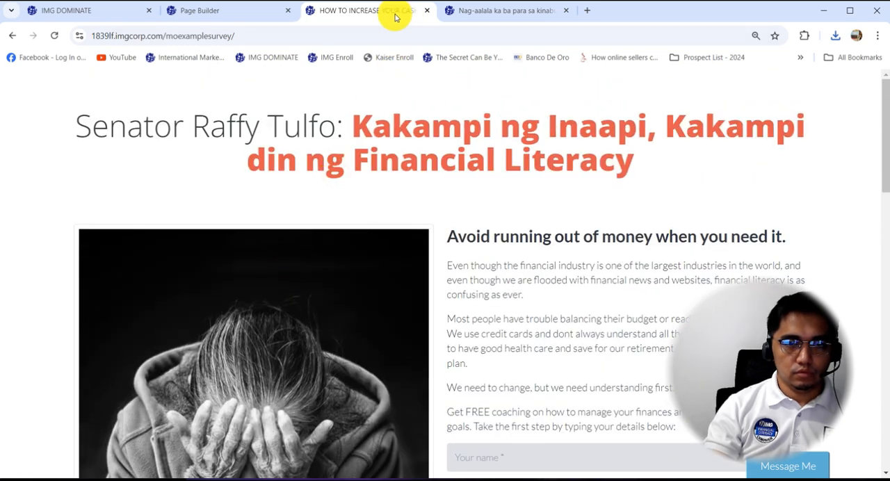
{"action": "left_click_drag", "start_coordinate": [312, 19], "coordinate": [209, 14]}
{"action": "left_click", "coordinate": [353, 16]}
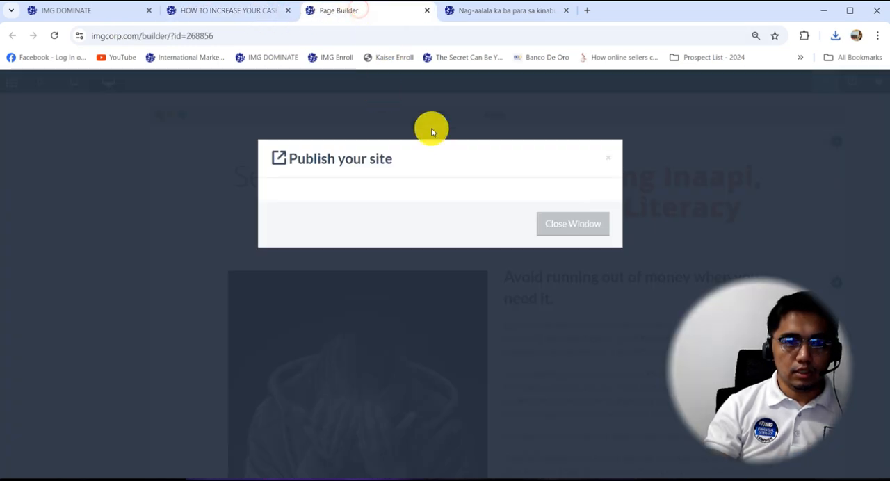
{"action": "left_click", "coordinate": [539, 226]}
Add the embedded YouTube video block between the title block and the picture and form section of the index page.
{"action": "left_click", "coordinate": [21, 81]}
{"action": "scroll", "coordinate": [34, 181], "scroll_direction": "up", "scroll_amount": 5}
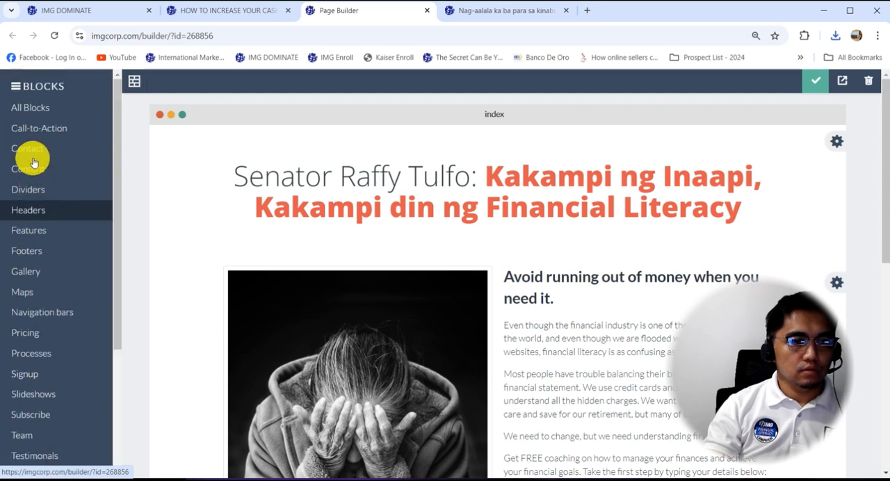
{"action": "left_click", "coordinate": [33, 166]}
{"action": "left_click_drag", "start_coordinate": [171, 334], "coordinate": [477, 272]}
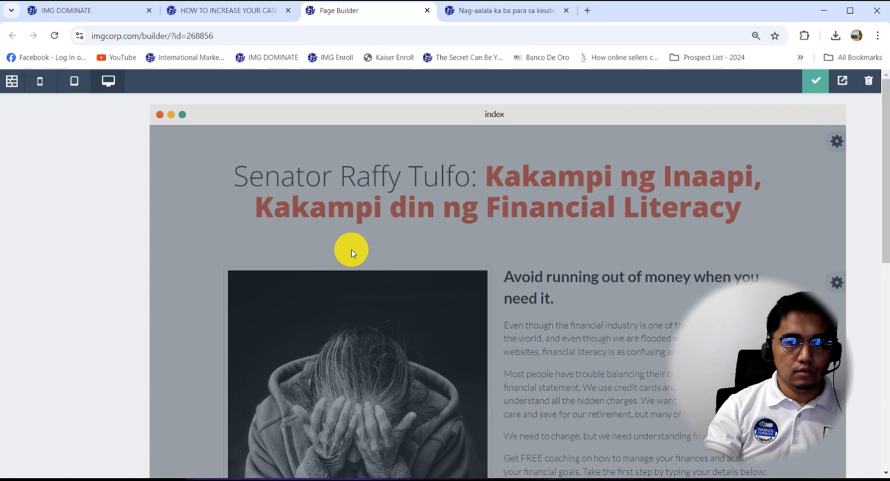
{"action": "scroll", "coordinate": [299, 225], "scroll_direction": "down", "scroll_amount": 3}
{"action": "scroll", "coordinate": [198, 232], "scroll_direction": "up", "scroll_amount": 2}
Set the video block's background color to white and apply the change.
{"action": "left_click", "coordinate": [198, 235]}
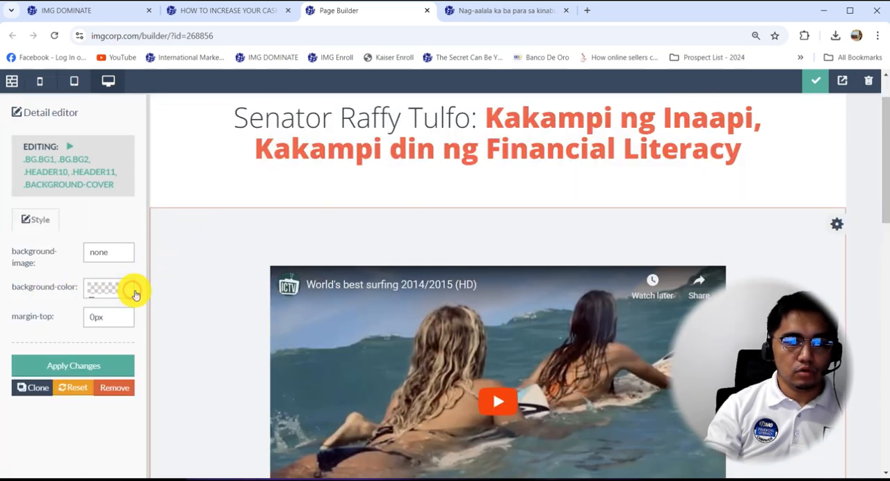
{"action": "left_click", "coordinate": [135, 295]}
{"action": "left_click", "coordinate": [175, 318]}
{"action": "left_click", "coordinate": [80, 360]}
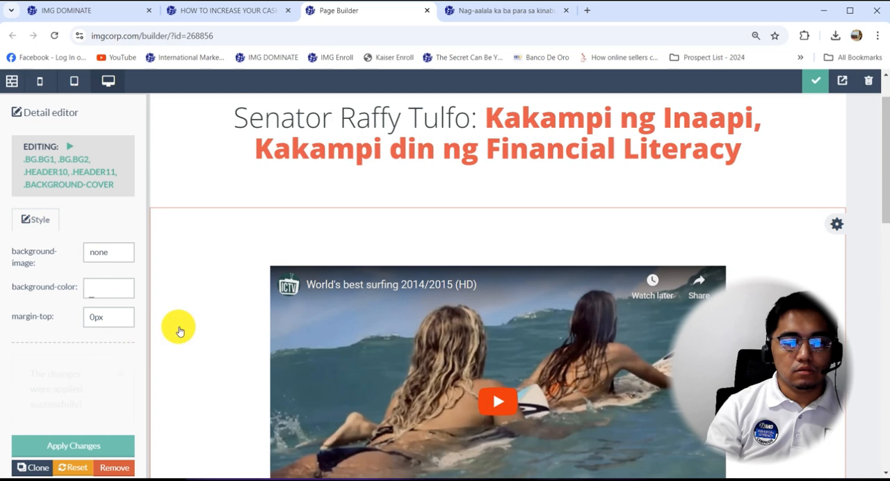
Replace the block's video with the webinar registration page's YouTube video, ID B2xkvfkjZOQ, and apply the change.
{"action": "left_click", "coordinate": [492, 15]}
{"action": "scroll", "coordinate": [402, 207], "scroll_direction": "down", "scroll_amount": 3}
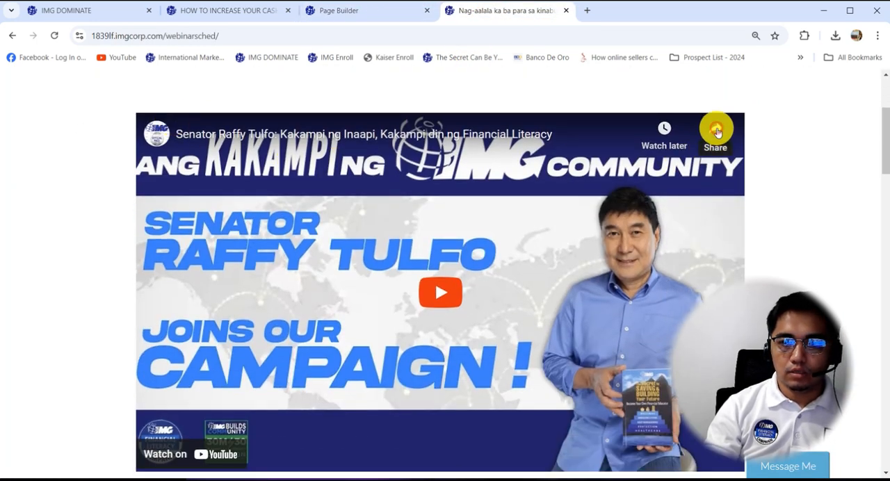
{"action": "left_click", "coordinate": [716, 133]}
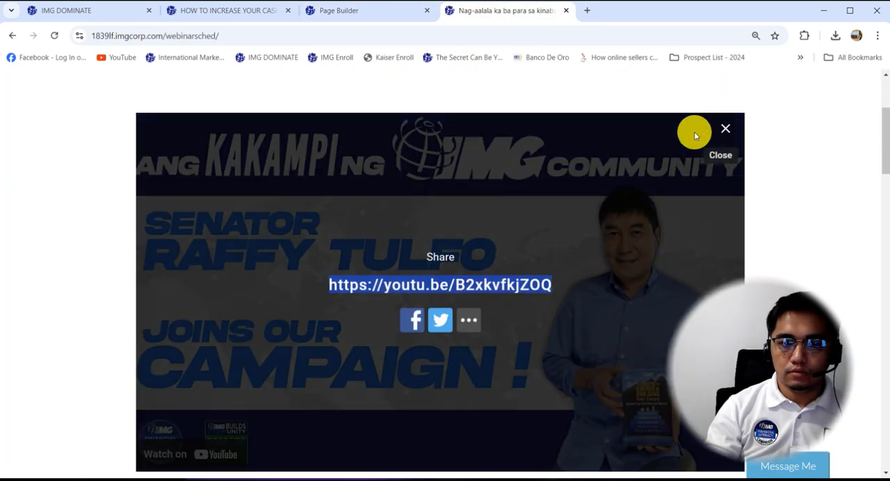
{"action": "right_click", "coordinate": [445, 286]}
{"action": "left_click", "coordinate": [461, 397]}
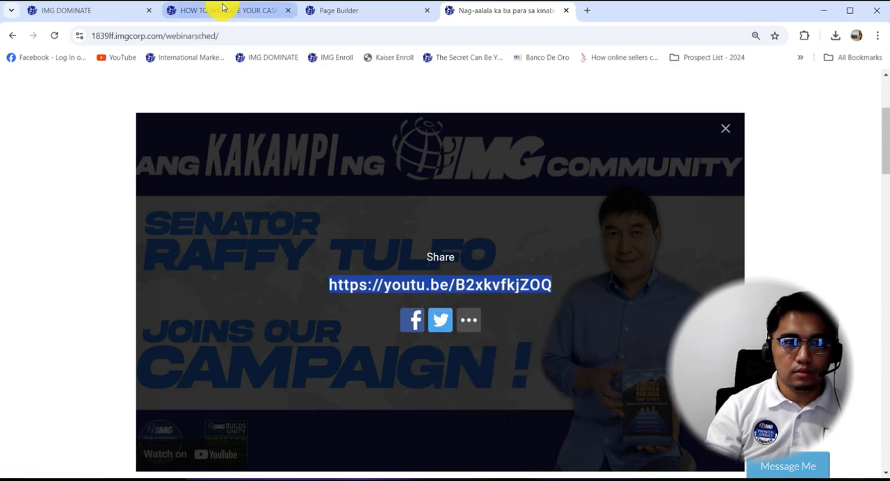
{"action": "left_click", "coordinate": [359, 10]}
{"action": "left_click", "coordinate": [353, 317]}
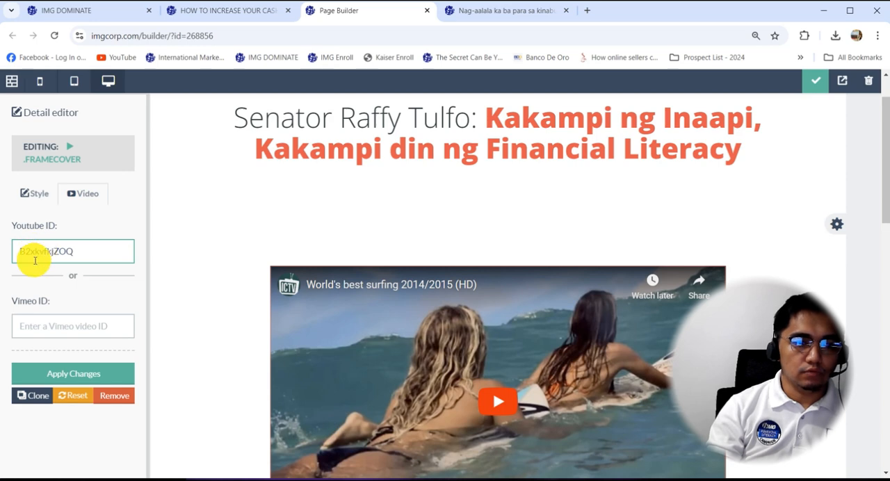
{"action": "left_click", "coordinate": [44, 376]}
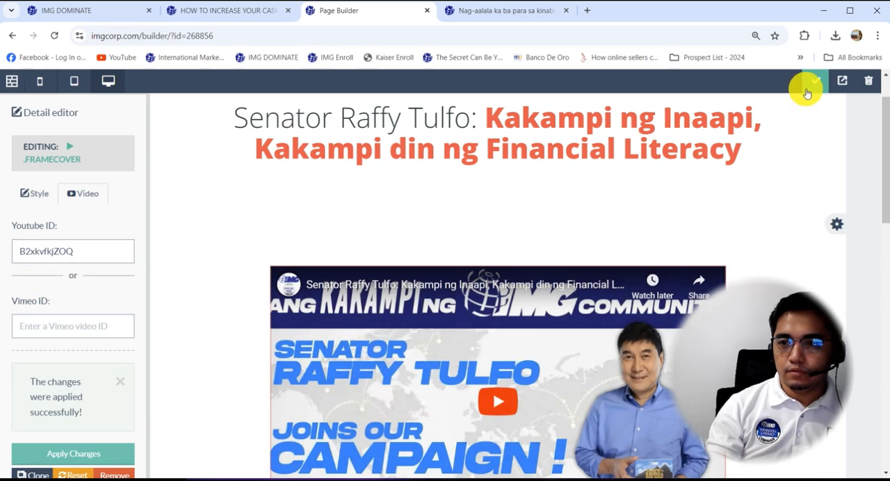
Save and publish the edited site, then check its live page from the video down to the survey questions.
{"action": "left_click", "coordinate": [792, 91]}
{"action": "left_click", "coordinate": [796, 84]}
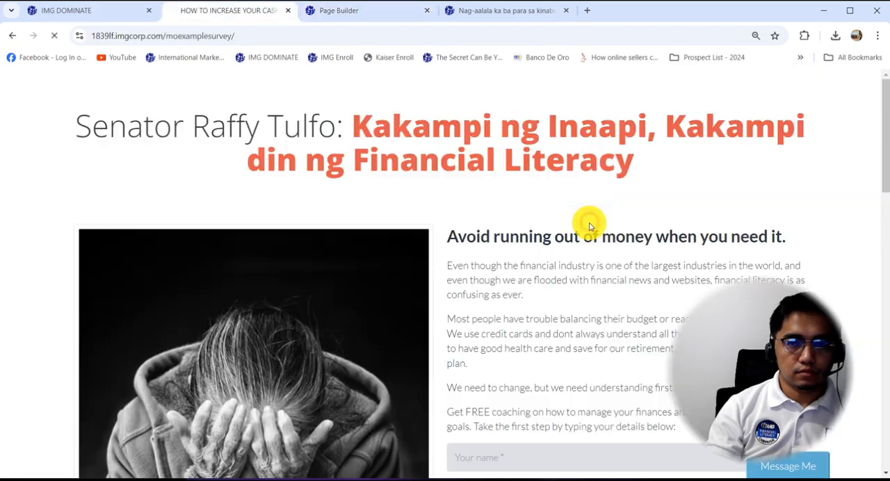
{"action": "scroll", "coordinate": [411, 248], "scroll_direction": "down", "scroll_amount": 5}
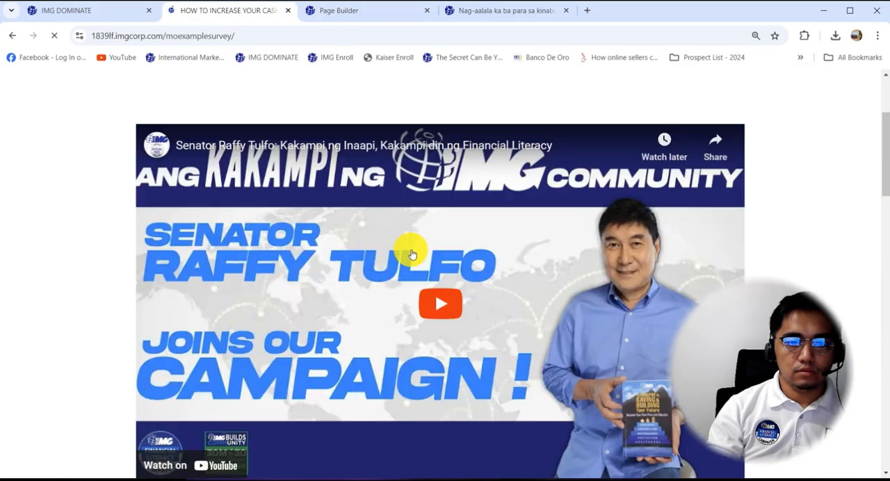
{"action": "scroll", "coordinate": [409, 255], "scroll_direction": "down", "scroll_amount": 10}
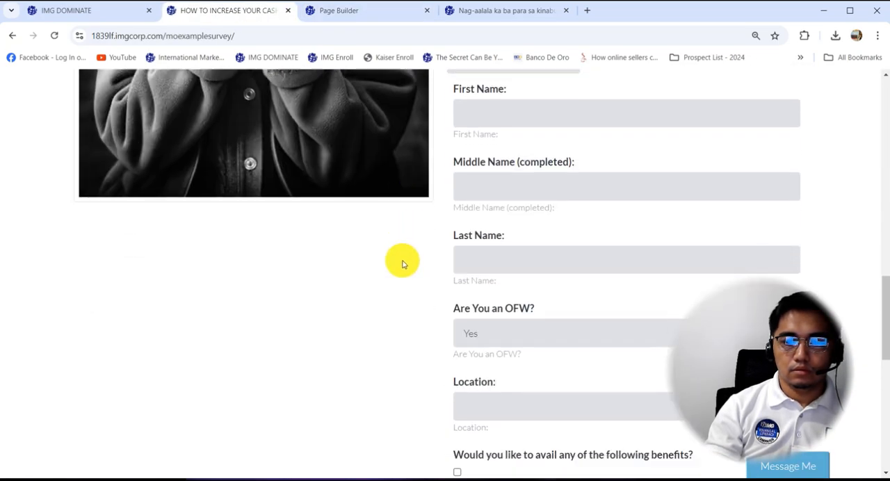
{"action": "scroll", "coordinate": [263, 202], "scroll_direction": "up", "scroll_amount": 2}
{"action": "scroll", "coordinate": [263, 202], "scroll_direction": "up", "scroll_amount": 8}
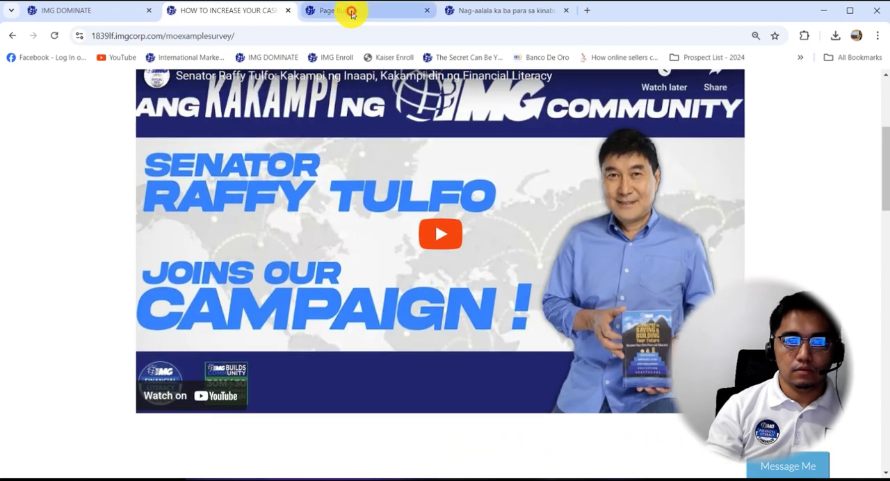
{"action": "left_click", "coordinate": [346, 12]}
{"action": "left_click", "coordinate": [551, 233]}
Replace the heading beside the picture with "Financial Education is not just for the wealthy. It's for Everyone." copied from the webinar page.
{"action": "left_click", "coordinate": [491, 10]}
{"action": "scroll", "coordinate": [461, 230], "scroll_direction": "down", "scroll_amount": 4}
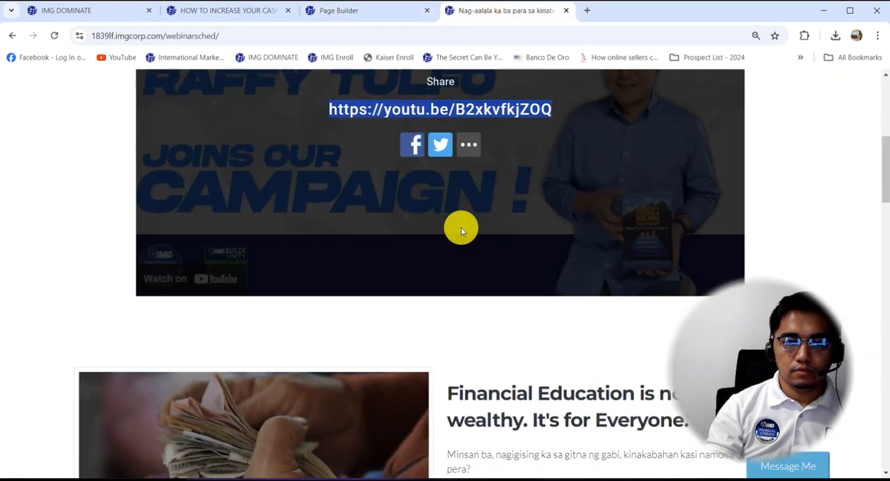
{"action": "scroll", "coordinate": [458, 222], "scroll_direction": "down", "scroll_amount": 3}
{"action": "left_click_drag", "start_coordinate": [712, 189], "coordinate": [478, 158]}
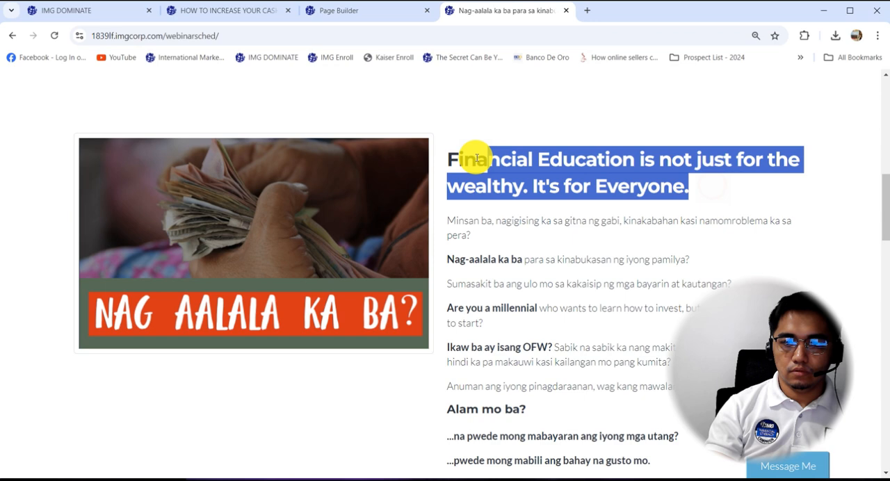
{"action": "left_click", "coordinate": [338, 9]}
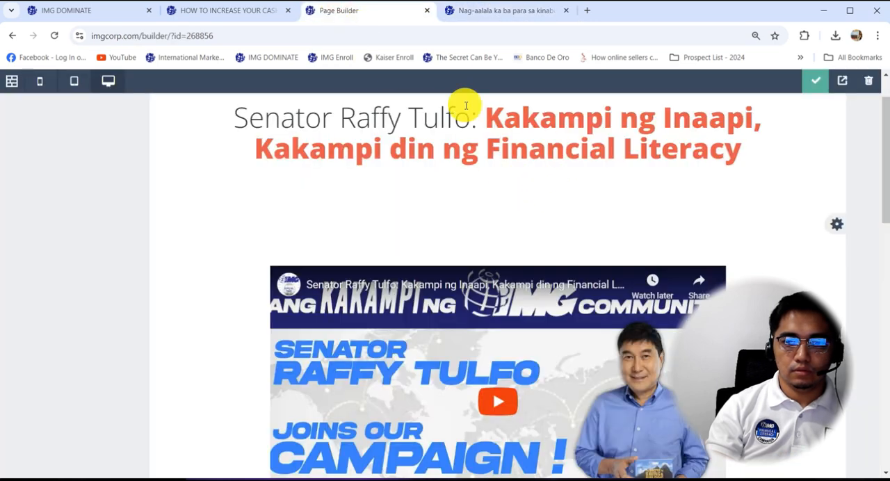
{"action": "scroll", "coordinate": [452, 199], "scroll_direction": "down", "scroll_amount": 5}
{"action": "triple_click", "coordinate": [531, 332]}
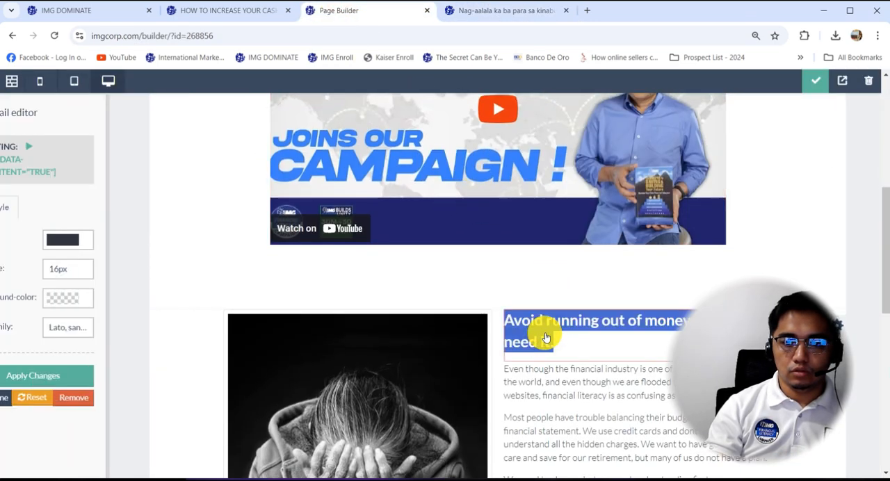
{"action": "key", "text": "ctrl+v"}
Format the pasted "Financial Education" heading as Heading 2.
{"action": "key", "text": "ctrl+a"}
{"action": "scroll", "coordinate": [712, 169], "scroll_direction": "down", "scroll_amount": 2}
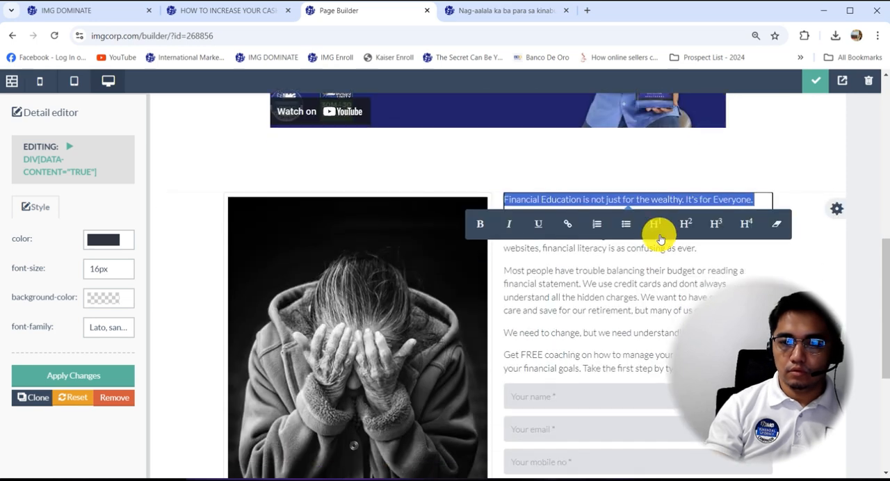
{"action": "left_click", "coordinate": [656, 224]}
{"action": "scroll", "coordinate": [667, 255], "scroll_direction": "down", "scroll_amount": 1}
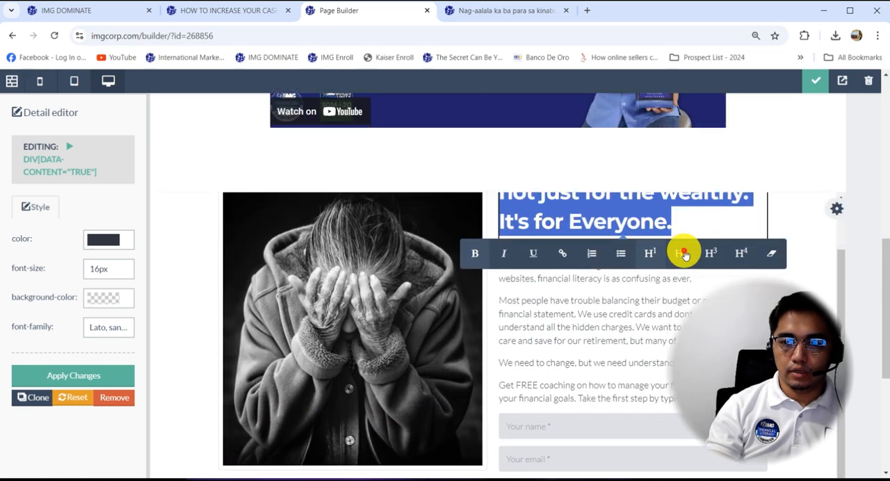
{"action": "left_click", "coordinate": [685, 249]}
Replace the body text under the heading with the webinar page's text from "Minsan ba" through "Here's the exciting part. The webinar is FREE!".
{"action": "left_click", "coordinate": [492, 16]}
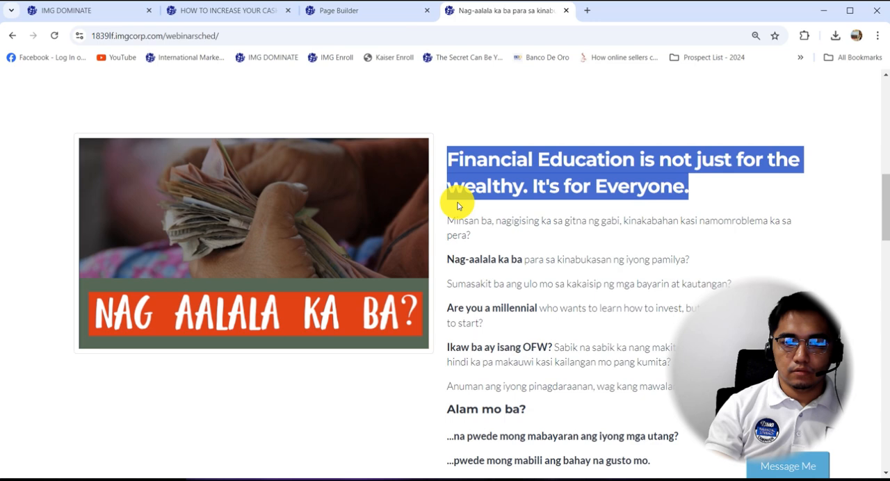
{"action": "left_click_drag", "start_coordinate": [451, 220], "coordinate": [733, 228]}
{"action": "scroll", "coordinate": [449, 239], "scroll_direction": "down", "scroll_amount": 10}
{"action": "scroll", "coordinate": [656, 223], "scroll_direction": "down", "scroll_amount": 1}
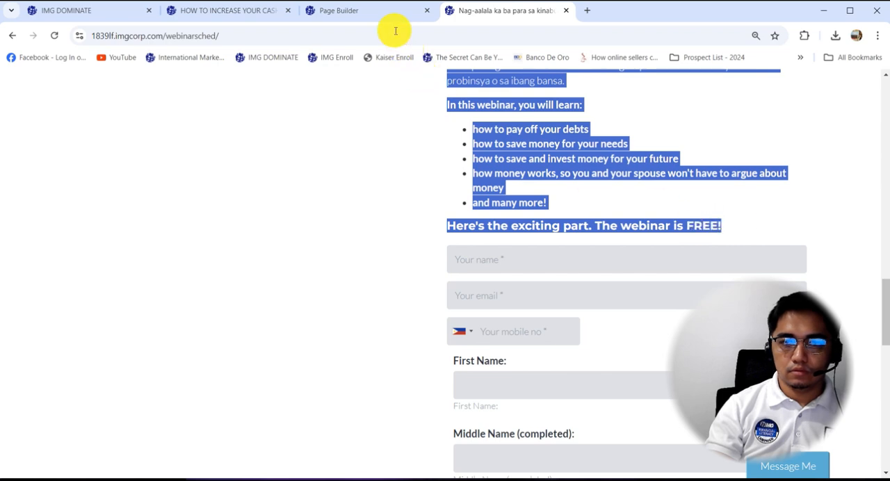
{"action": "left_click", "coordinate": [362, 10]}
{"action": "left_click", "coordinate": [533, 317]}
{"action": "key", "text": "ctrl+a"}
{"action": "key", "text": "ctrl+v"}
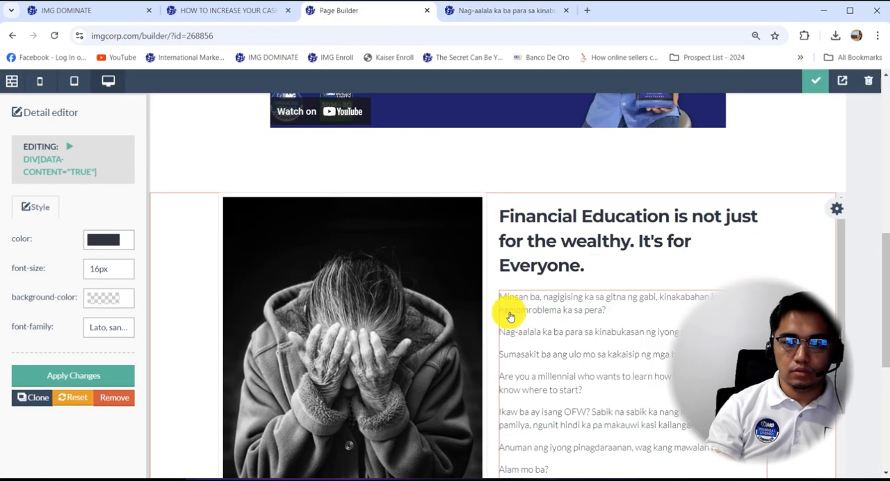
Replace the section's black-and-white picture with the 001-Alala image from the Pictures folder and apply the change.
{"action": "left_click", "coordinate": [335, 259]}
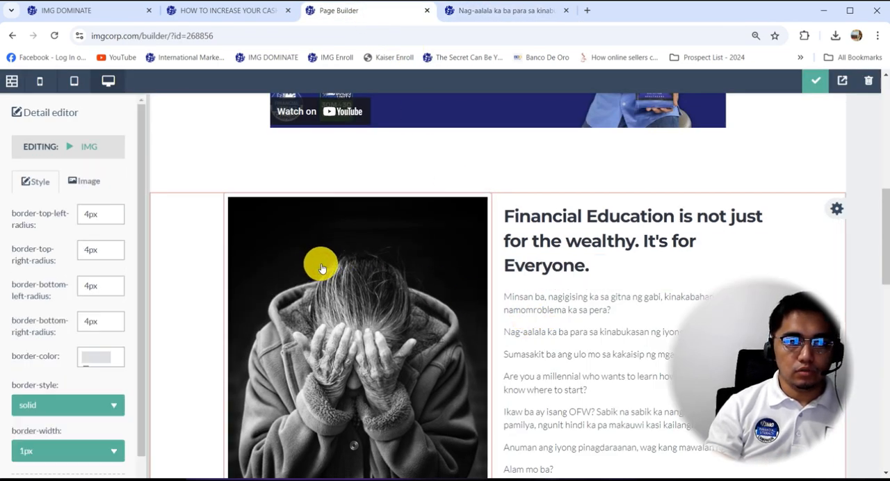
{"action": "left_click", "coordinate": [89, 182]}
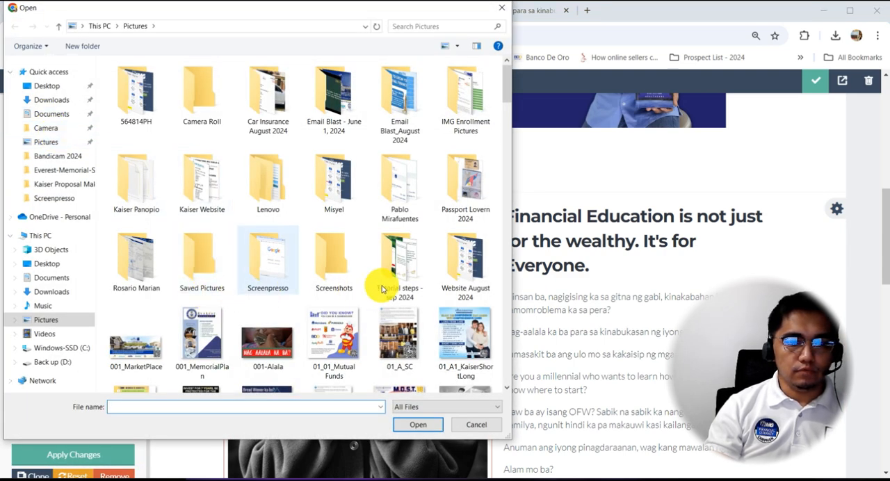
{"action": "left_click", "coordinate": [268, 341]}
{"action": "left_click", "coordinate": [417, 425]}
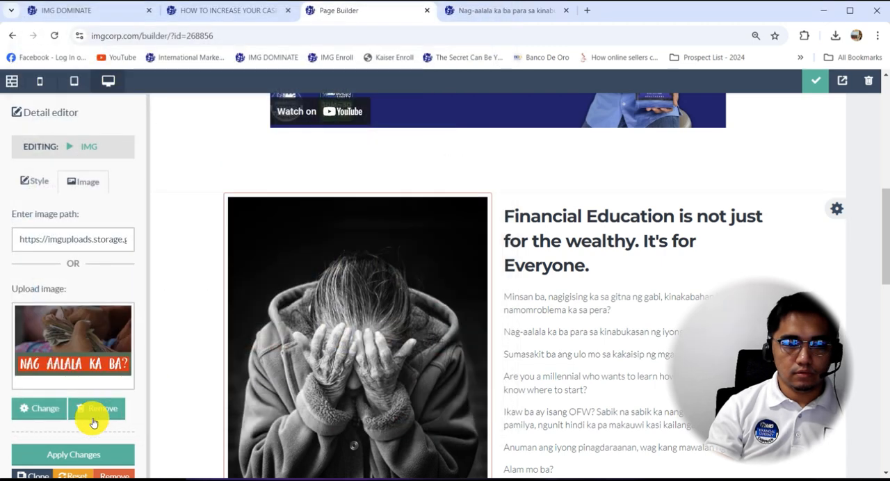
{"action": "left_click", "coordinate": [68, 457]}
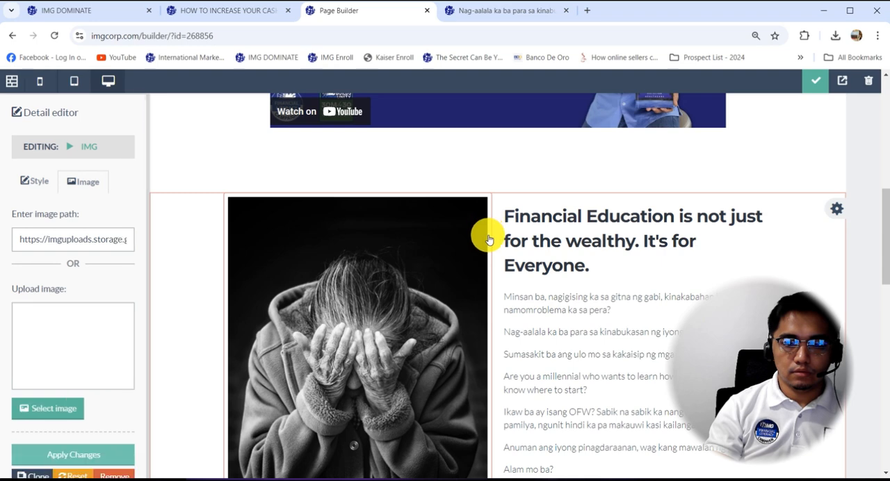
Bold the phrases "Are you a millennial" and "Ikaw ba ay isang OFW?" in the body text.
{"action": "scroll", "coordinate": [607, 203], "scroll_direction": "down", "scroll_amount": 3}
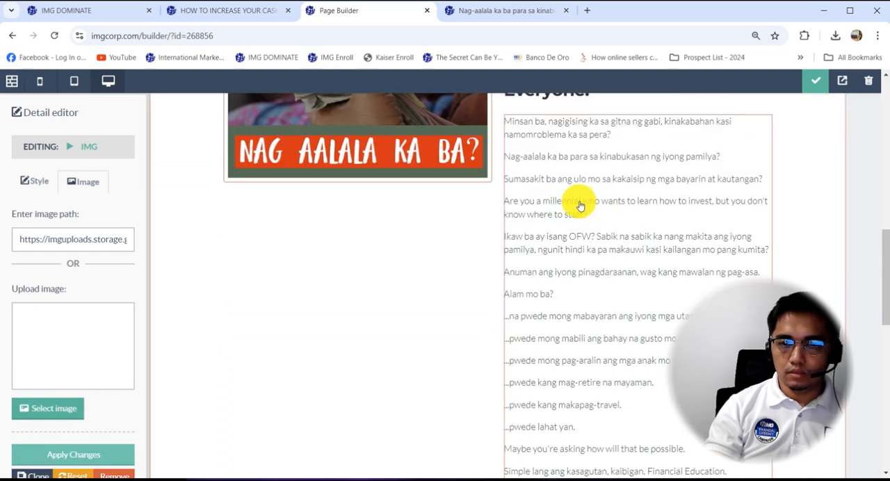
{"action": "left_click_drag", "start_coordinate": [530, 203], "coordinate": [489, 201]}
{"action": "key", "text": "ctrl+b"}
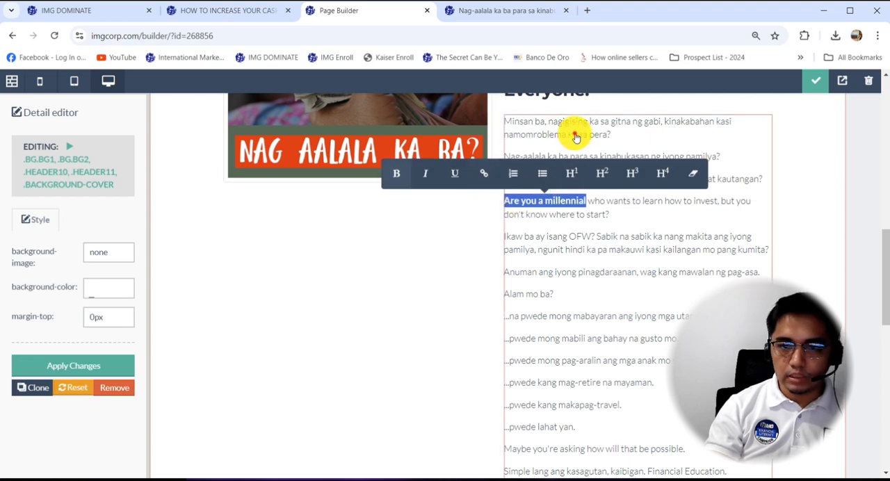
{"action": "left_click", "coordinate": [580, 148]}
{"action": "scroll", "coordinate": [590, 180], "scroll_direction": "down", "scroll_amount": 1}
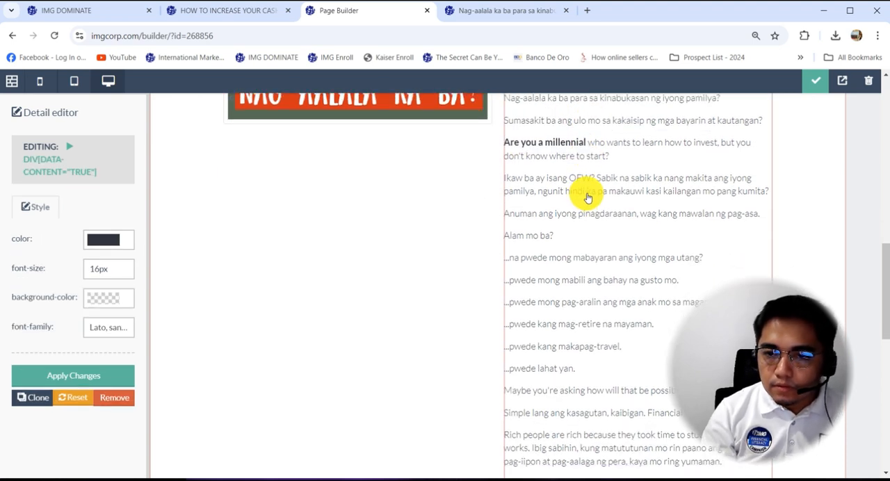
{"action": "left_click_drag", "start_coordinate": [598, 183], "coordinate": [497, 179]}
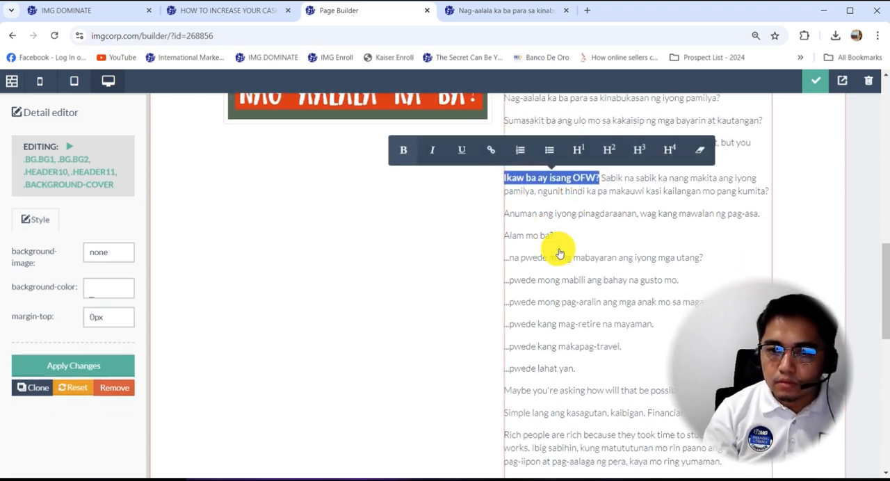
{"action": "key", "text": "ctrl+b"}
Bold the six lines from "...na pwede mong mabayaran ang iyong mga utang?" to "...pwede lahat yan.".
{"action": "left_click_drag", "start_coordinate": [591, 371], "coordinate": [503, 258]}
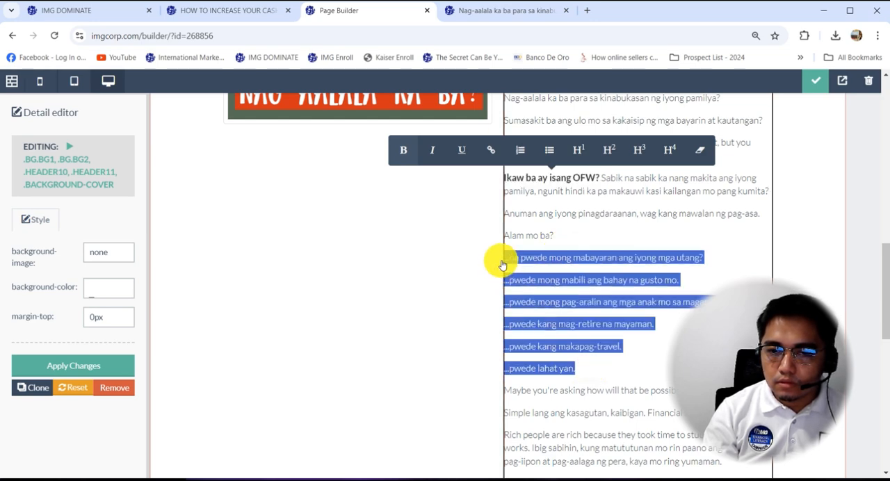
{"action": "key", "text": "ctrl+b"}
{"action": "left_click", "coordinate": [579, 269]}
{"action": "scroll", "coordinate": [573, 250], "scroll_direction": "down", "scroll_amount": 5}
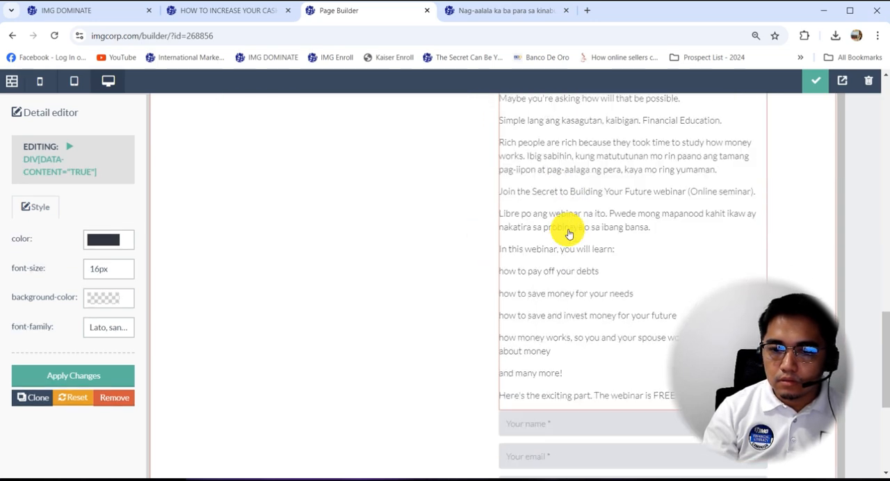
Bold "In this webinar, you will learn:", "Join the Secret to Building Your Future webinar (Online seminar)." and "Libre po ang webinar na ito.".
{"action": "left_click_drag", "start_coordinate": [606, 250], "coordinate": [477, 240]}
{"action": "key", "text": "ctrl+b"}
{"action": "left_click", "coordinate": [599, 268]}
{"action": "left_click_drag", "start_coordinate": [716, 196], "coordinate": [477, 191]}
{"action": "key", "text": "ctrl+b"}
{"action": "left_click", "coordinate": [606, 232]}
{"action": "left_click_drag", "start_coordinate": [611, 230], "coordinate": [477, 216]}
{"action": "key", "text": "ctrl+b"}
{"action": "left_click", "coordinate": [590, 230]}
Make the five lines from "how to pay off your debts" to "and many more!" a bold bulleted list.
{"action": "scroll", "coordinate": [562, 381], "scroll_direction": "down", "scroll_amount": 1}
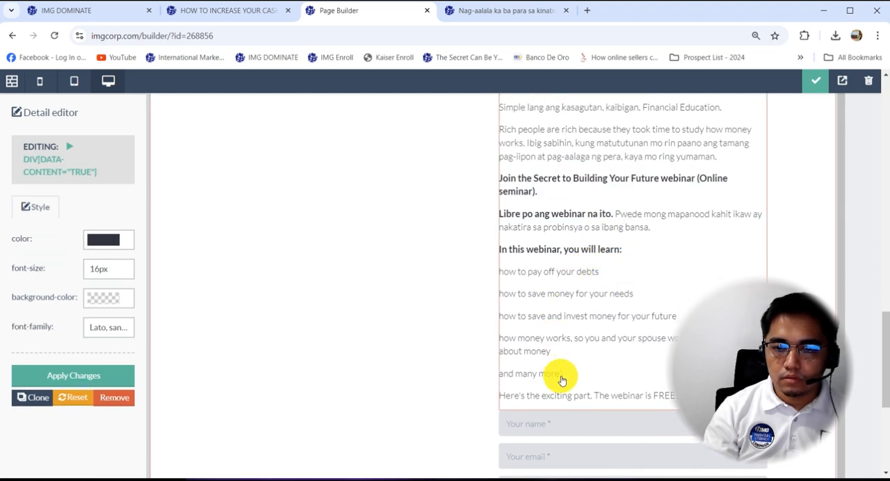
{"action": "left_click_drag", "start_coordinate": [532, 320], "coordinate": [491, 278]}
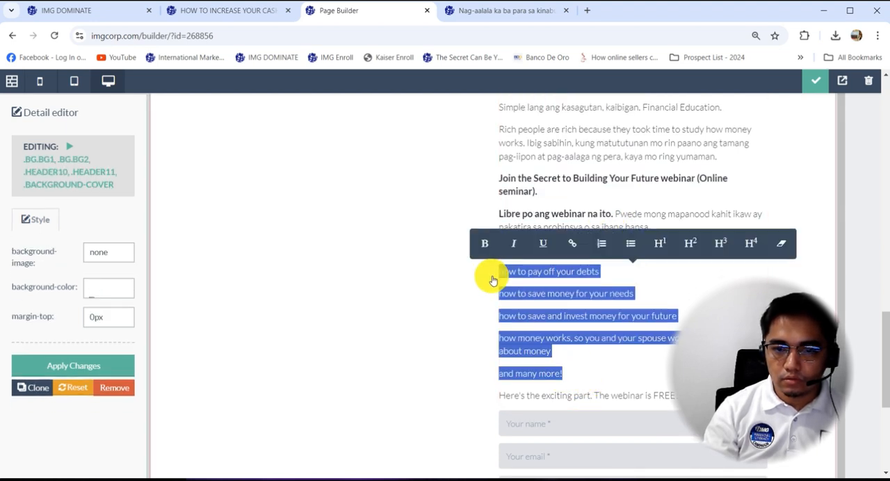
{"action": "left_click", "coordinate": [633, 246]}
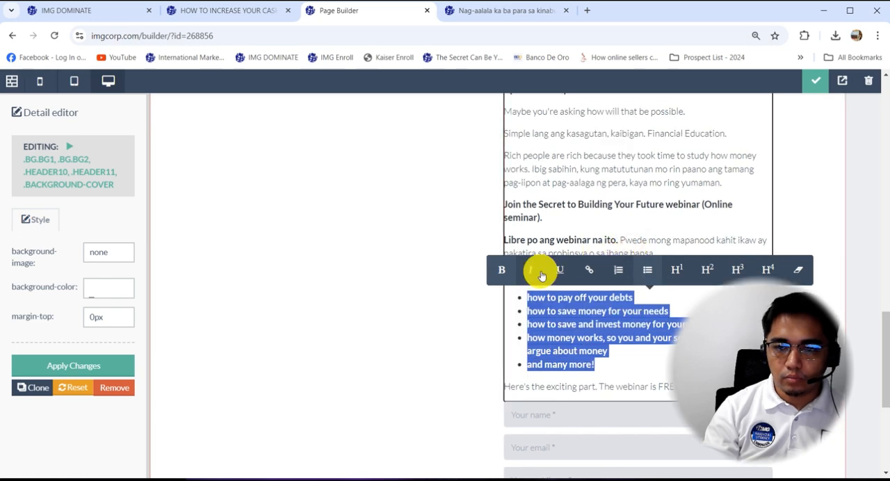
Bold the line "Here's the exciting part. The webinar is FREE!" above the sign-up form.
{"action": "left_click", "coordinate": [532, 352]}
{"action": "scroll", "coordinate": [548, 280], "scroll_direction": "down", "scroll_amount": 4}
{"action": "scroll", "coordinate": [605, 237], "scroll_direction": "up", "scroll_amount": 1}
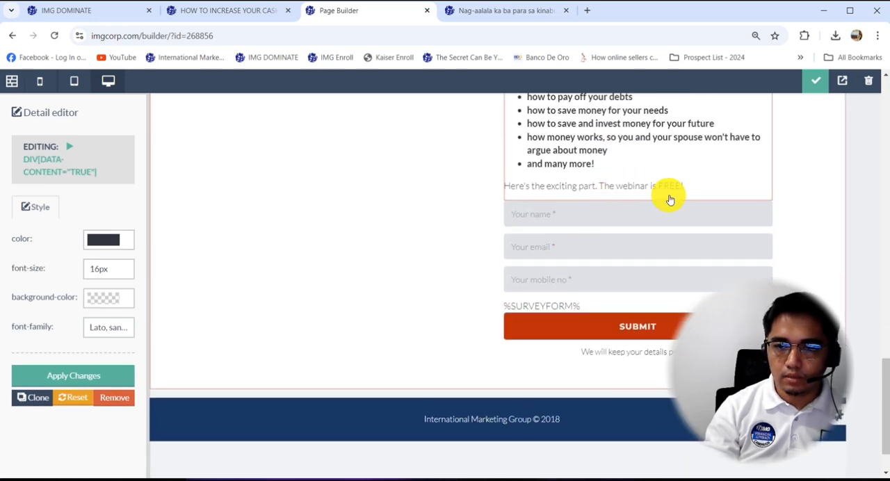
{"action": "left_click_drag", "start_coordinate": [688, 186], "coordinate": [491, 185]}
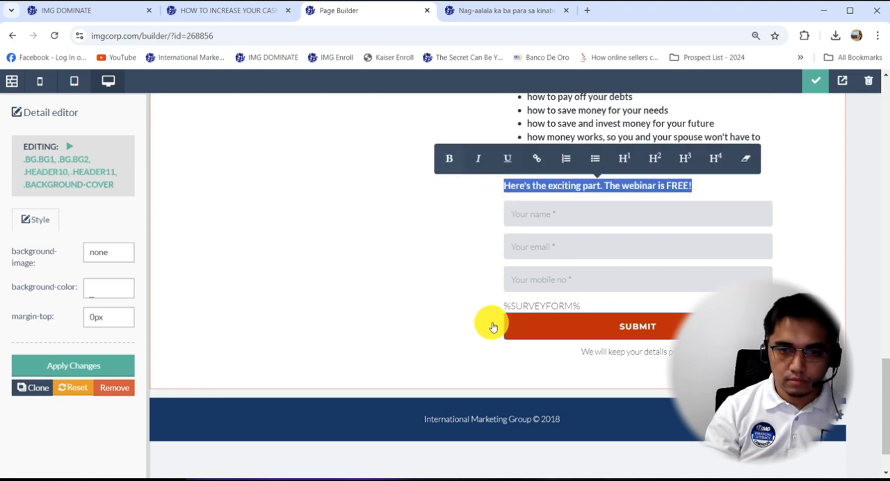
Delete the footer text "International Marketing Group © 2018" from the index page.
{"action": "left_click", "coordinate": [489, 429]}
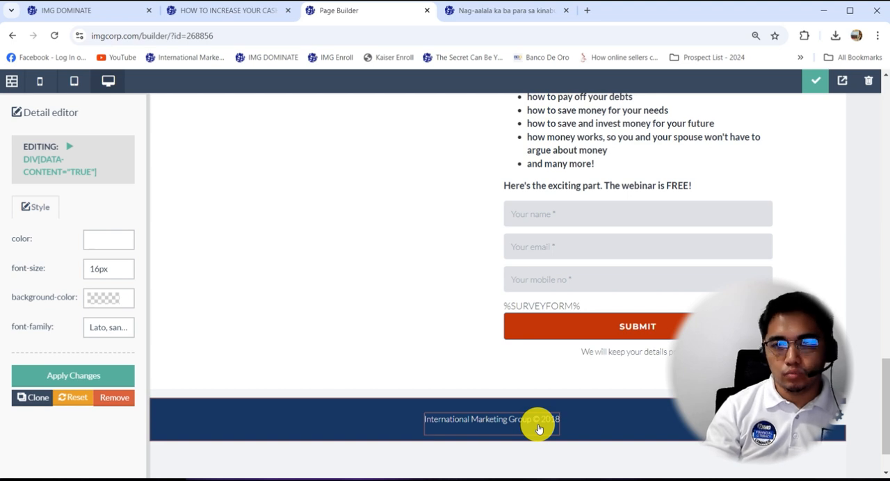
{"action": "key", "text": "ctrl+a"}
{"action": "key", "text": "BackSpace"}
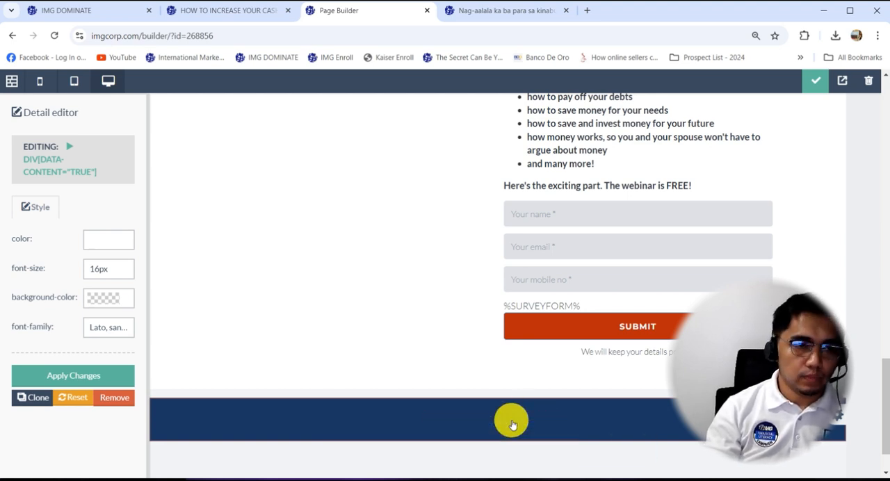
Open the thankyou page and delete its "International Marketing Group © 2018" footer text.
{"action": "left_click", "coordinate": [12, 81]}
{"action": "scroll", "coordinate": [50, 369], "scroll_direction": "down", "scroll_amount": 4}
{"action": "left_click", "coordinate": [36, 422]}
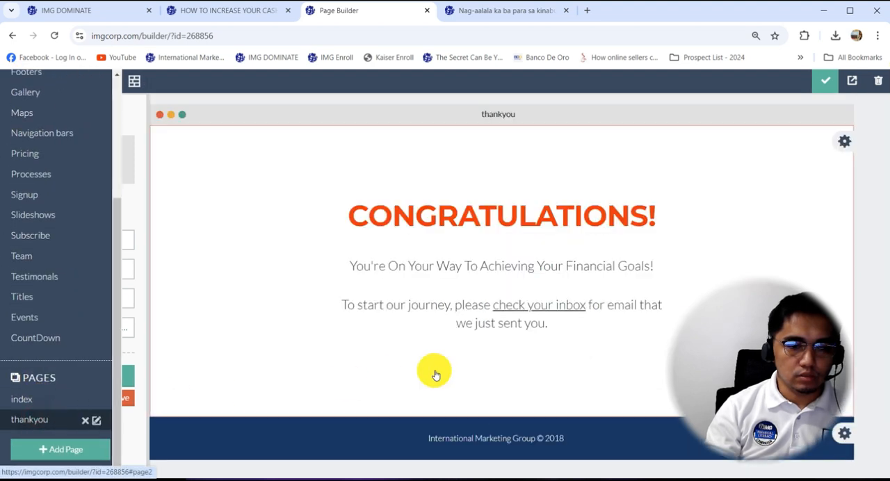
{"action": "left_click", "coordinate": [489, 438]}
{"action": "key", "text": "ctrl+a"}
{"action": "key", "text": "BackSpace"}
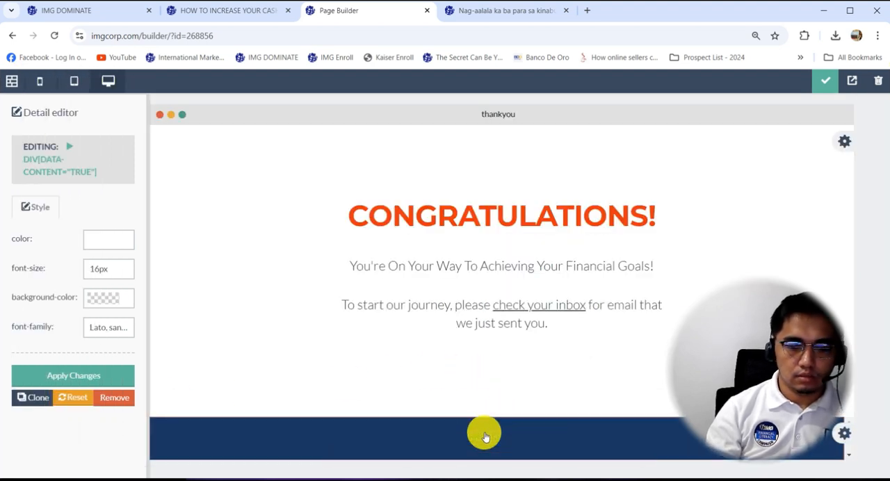
Return to the index page and save the page edits.
{"action": "left_click", "coordinate": [11, 81]}
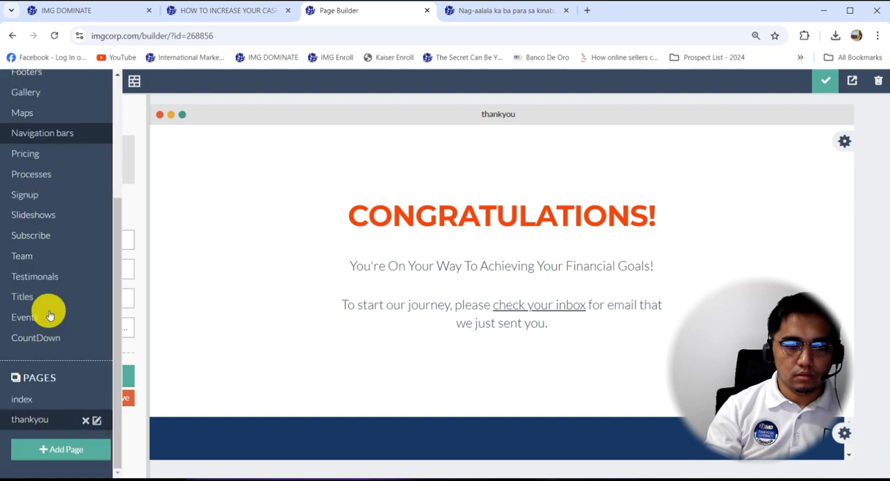
{"action": "left_click", "coordinate": [28, 397]}
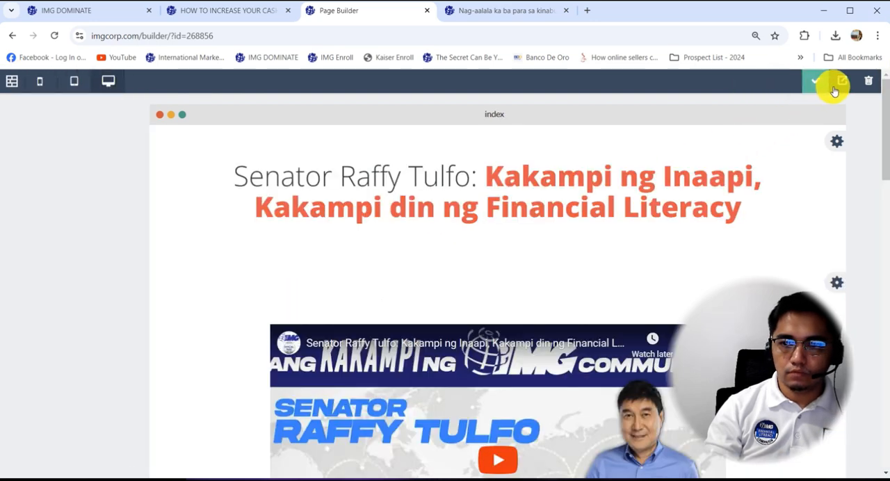
{"action": "left_click", "coordinate": [791, 84]}
Reload the live moexamplesurvey page and review it from its heading down to the footer.
{"action": "left_click", "coordinate": [580, 221]}
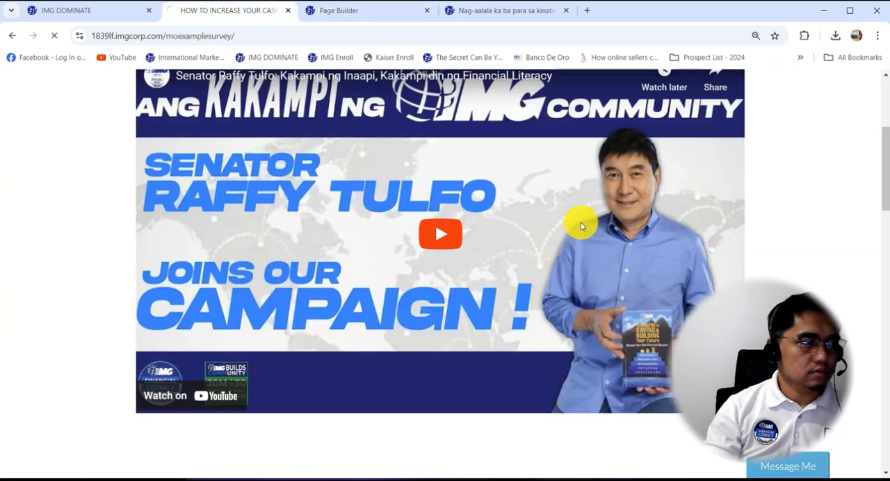
{"action": "right_click", "coordinate": [770, 160]}
{"action": "left_click", "coordinate": [870, 143]}
{"action": "left_click_drag", "start_coordinate": [884, 139], "coordinate": [885, 456]}
{"action": "left_click_drag", "start_coordinate": [885, 359], "coordinate": [859, 128]}
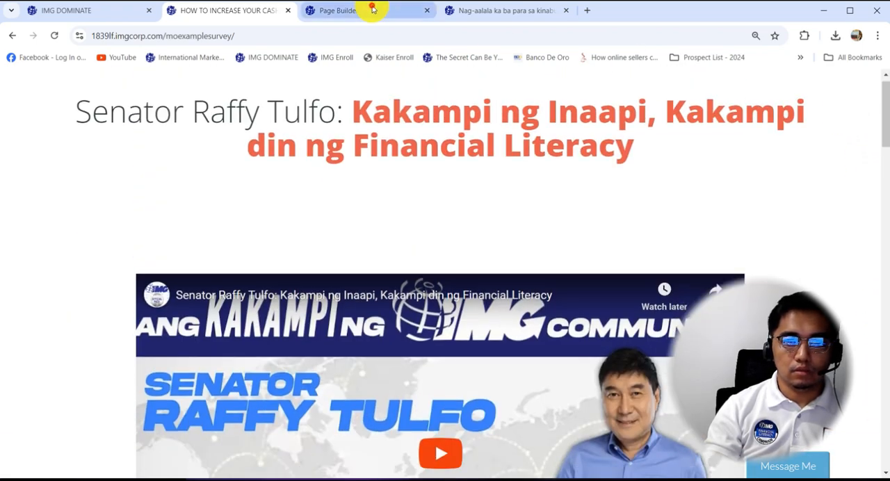
Close the Page Builder and return to the live moexamplesurvey page.
{"action": "left_click", "coordinate": [374, 9]}
{"action": "key", "text": "ctrl+w"}
{"action": "left_click", "coordinate": [248, 7]}
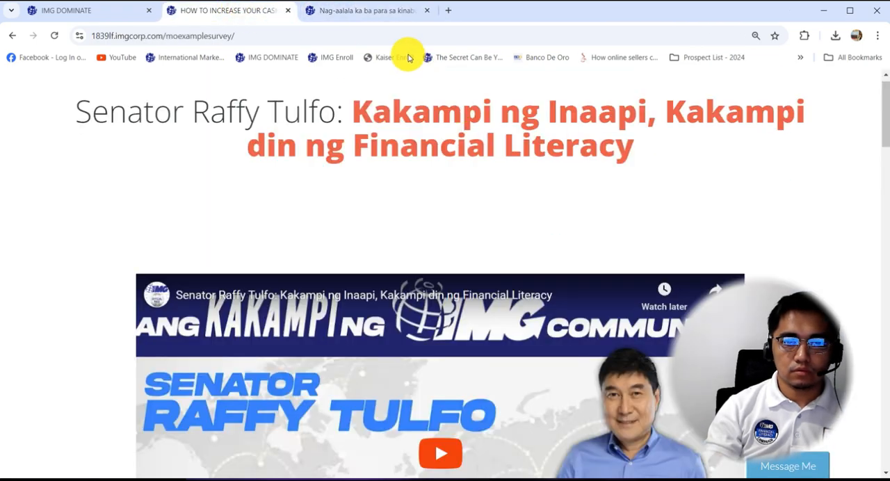
Try to submit the live registration form with a test name and e-mail, leaving the mobile number empty.
{"action": "scroll", "coordinate": [414, 205], "scroll_direction": "down", "scroll_amount": 15}
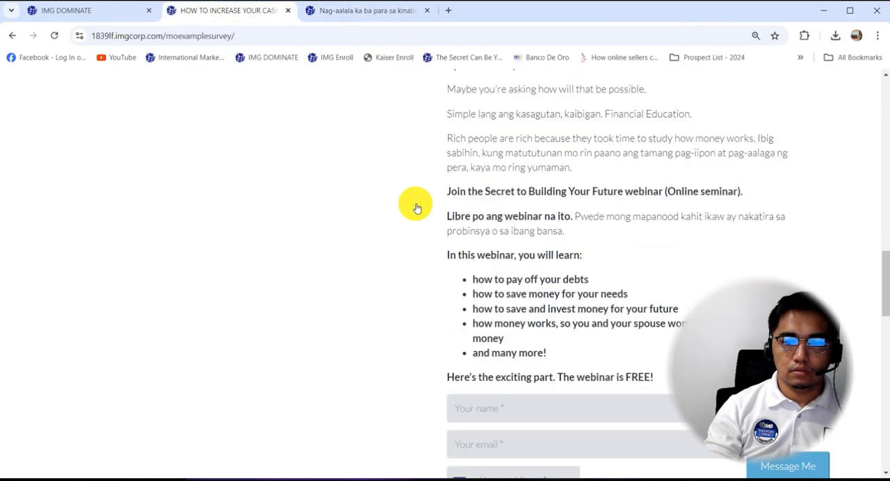
{"action": "scroll", "coordinate": [415, 202], "scroll_direction": "down", "scroll_amount": 4}
{"action": "scroll", "coordinate": [459, 188], "scroll_direction": "up", "scroll_amount": 1}
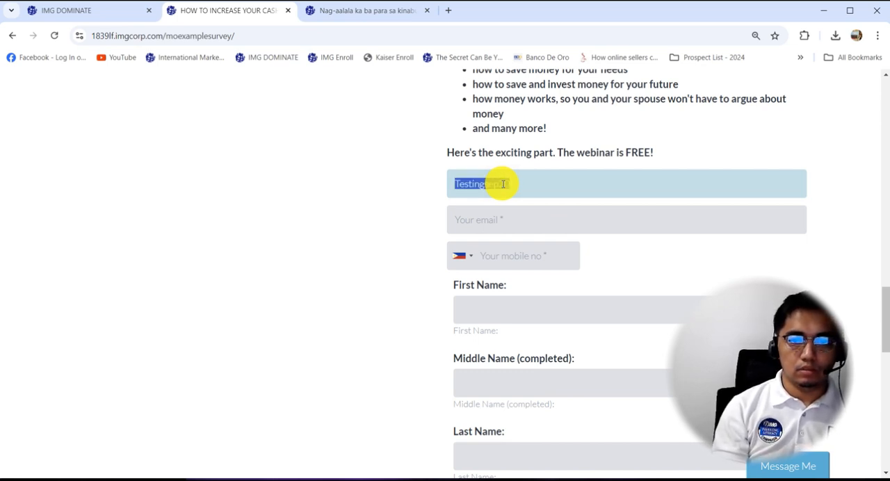
{"action": "left_click", "coordinate": [533, 219]}
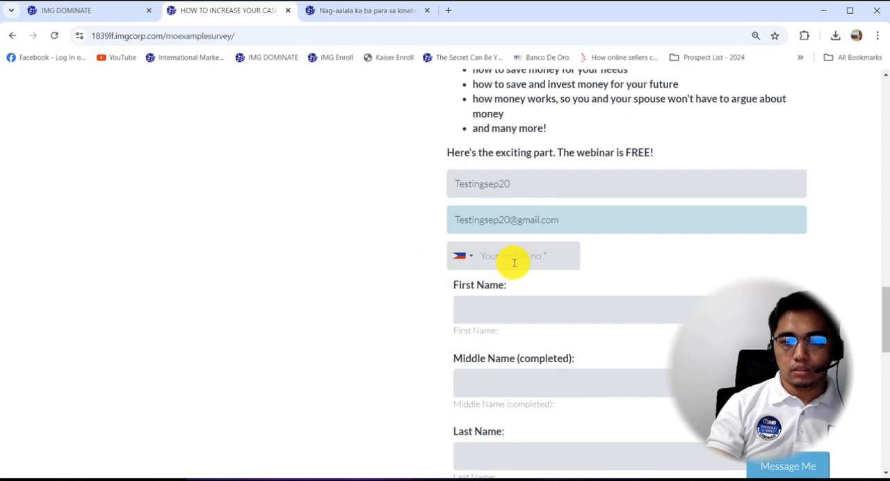
{"action": "scroll", "coordinate": [515, 263], "scroll_direction": "down", "scroll_amount": 10}
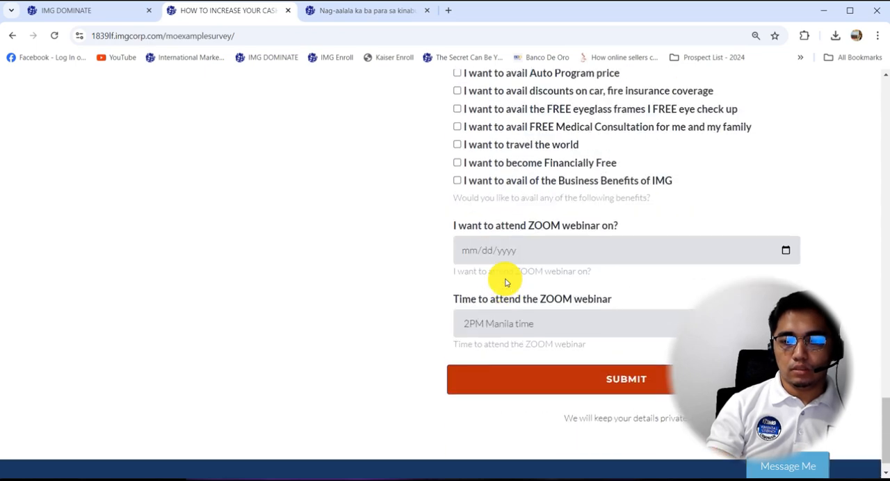
{"action": "left_click", "coordinate": [535, 346]}
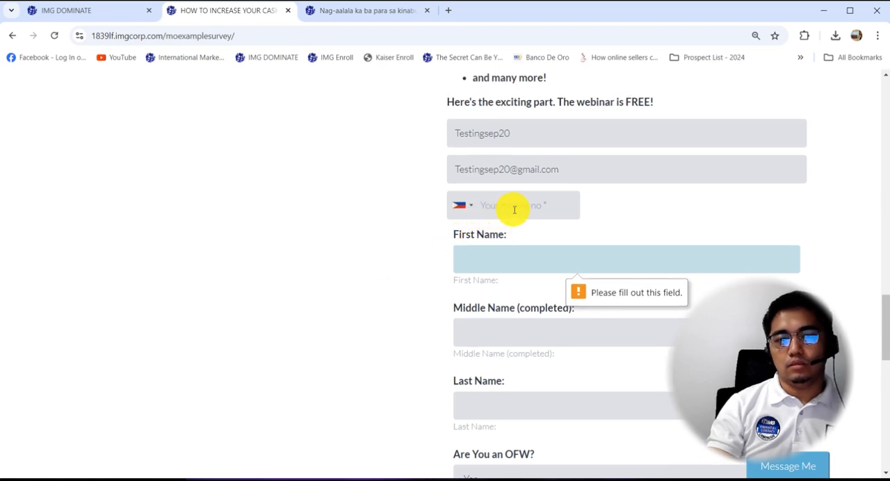
Reopen the moexamplesurvey funnel in the Page Builder and open the source code of the sign-up form block.
{"action": "left_click", "coordinate": [80, 14]}
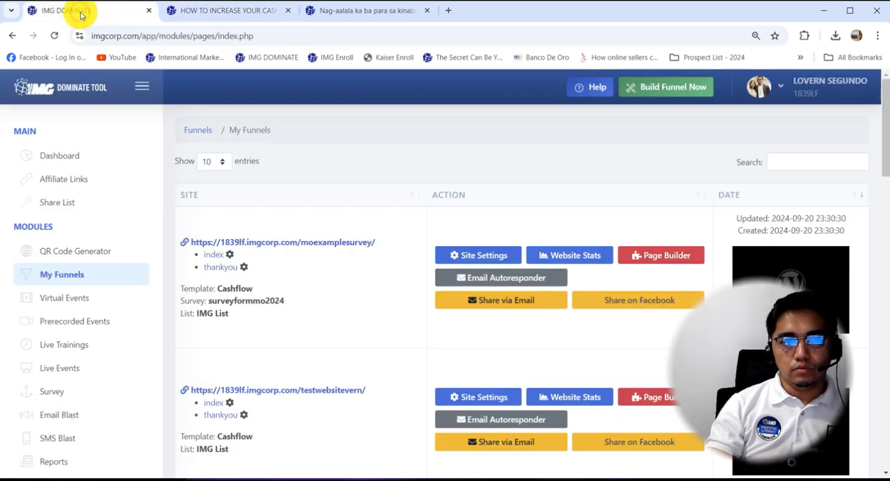
{"action": "left_click", "coordinate": [659, 253]}
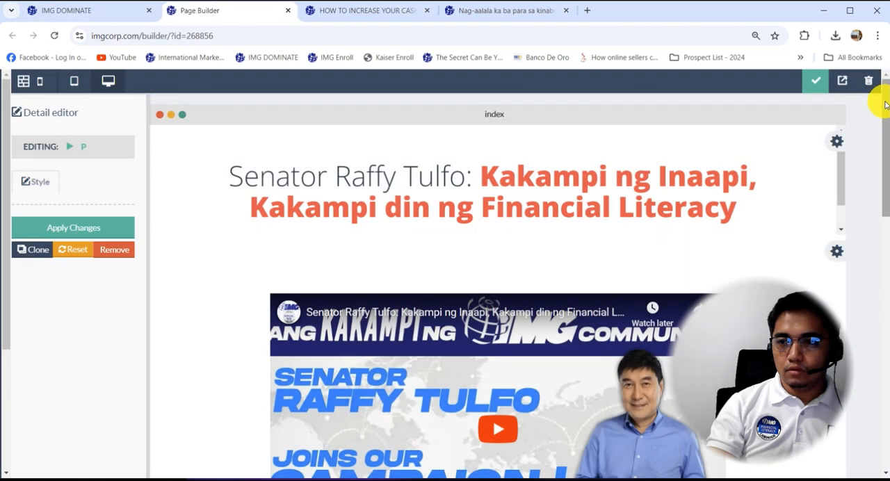
{"action": "left_click_drag", "start_coordinate": [886, 105], "coordinate": [886, 338]}
{"action": "scroll", "coordinate": [610, 209], "scroll_direction": "down", "scroll_amount": 7}
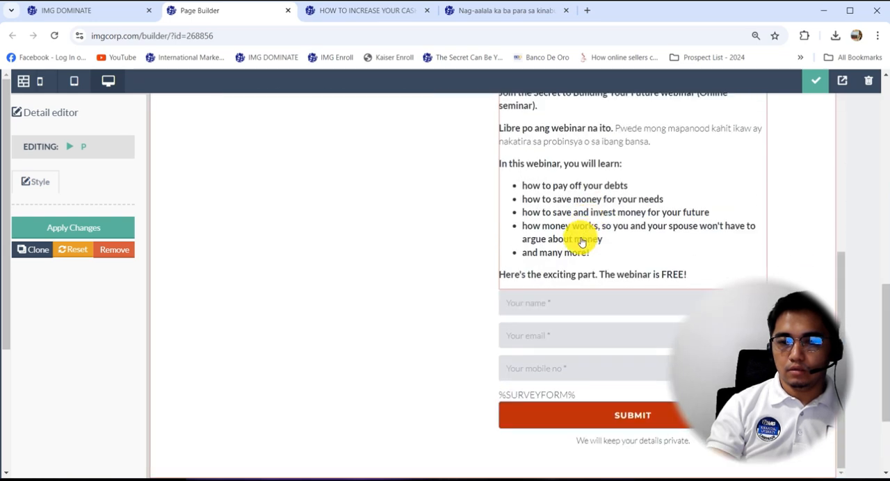
{"action": "left_click_drag", "start_coordinate": [887, 293], "coordinate": [887, 245]}
{"action": "scroll", "coordinate": [696, 229], "scroll_direction": "up", "scroll_amount": 8}
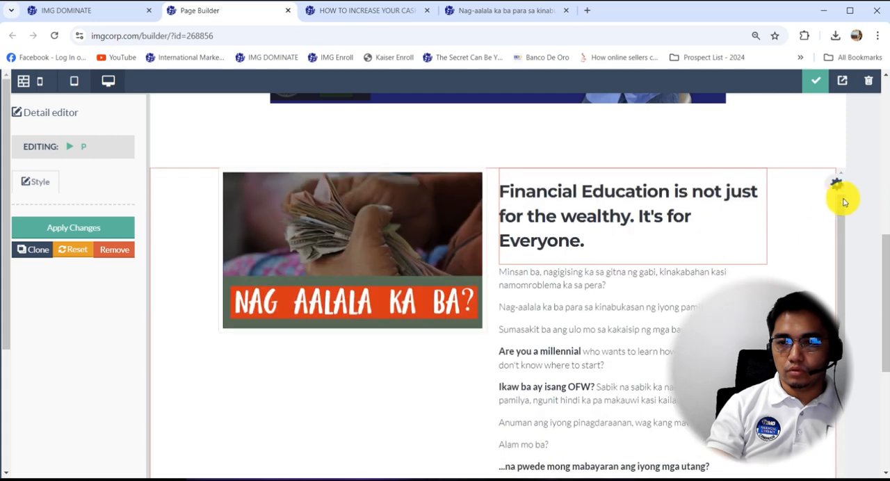
{"action": "left_click", "coordinate": [771, 185]}
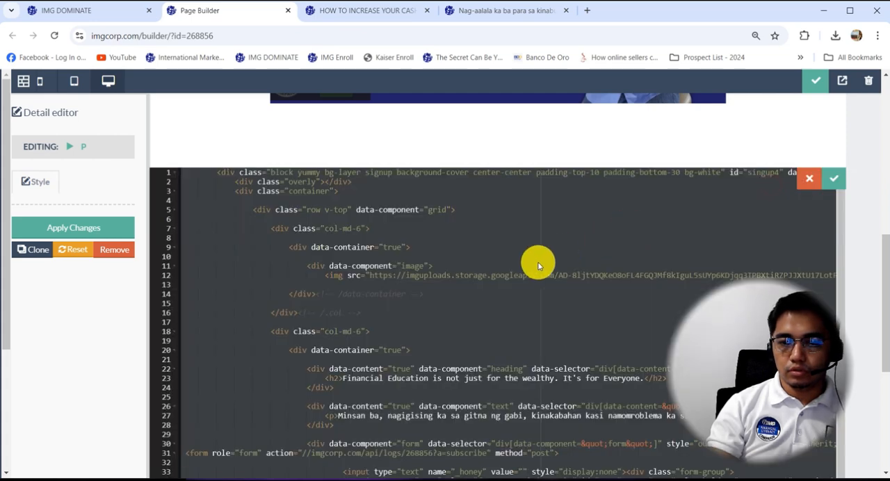
Add required="" to the mobileno input in the form's source code and apply the code change.
{"action": "key", "text": "ctrl+minus"}
{"action": "key", "text": "ctrl+minus"}
{"action": "key", "text": "ctrl+minus"}
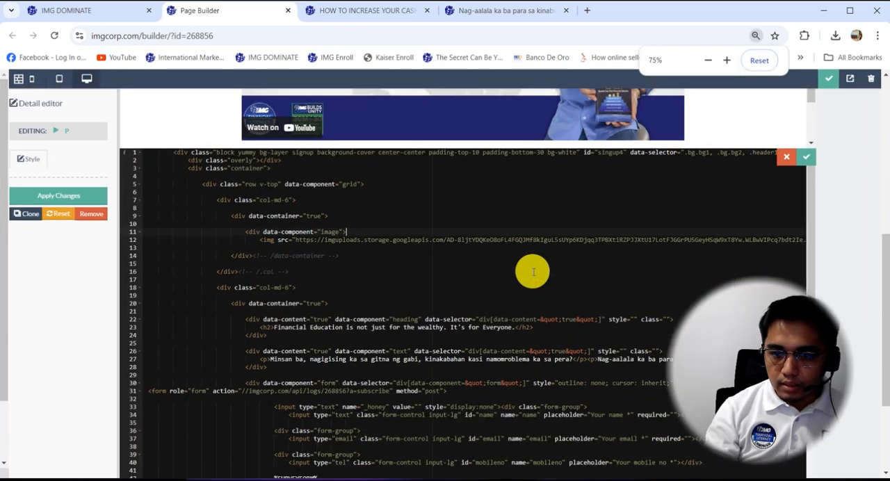
{"action": "scroll", "coordinate": [598, 250], "scroll_direction": "down", "scroll_amount": 2}
{"action": "scroll", "coordinate": [598, 247], "scroll_direction": "down", "scroll_amount": 2}
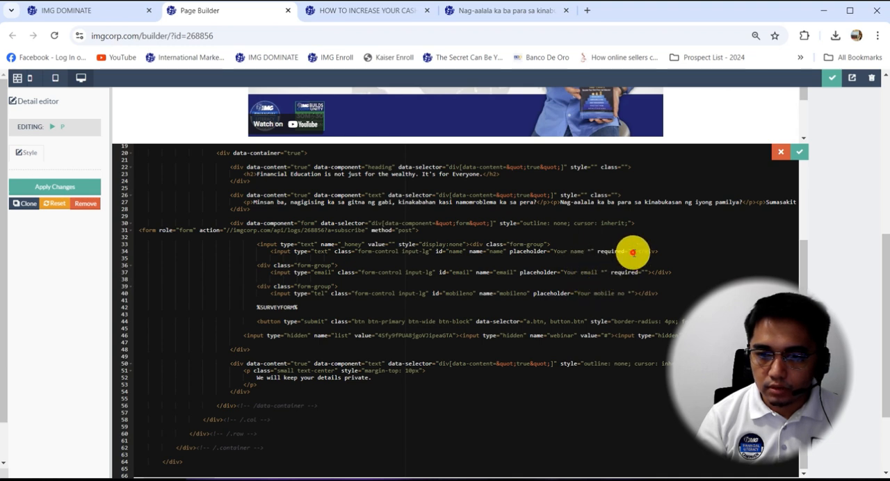
{"action": "left_click_drag", "start_coordinate": [633, 252], "coordinate": [598, 252]}
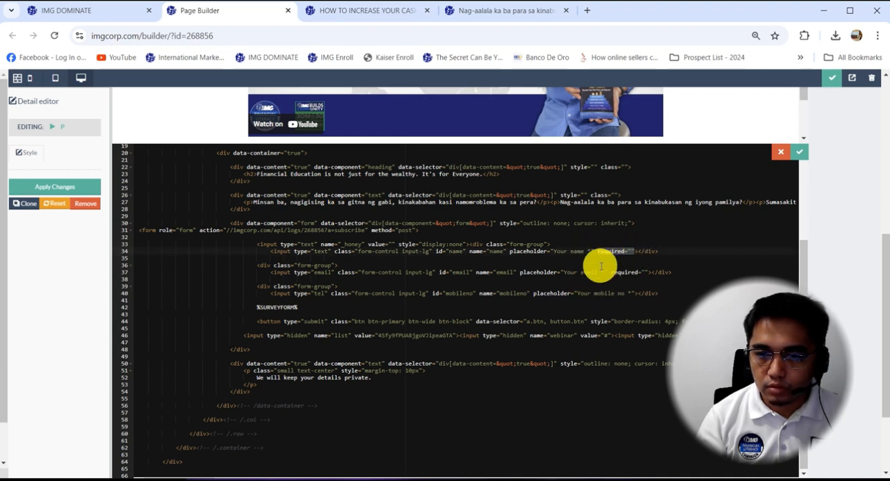
{"action": "left_click", "coordinate": [633, 293]}
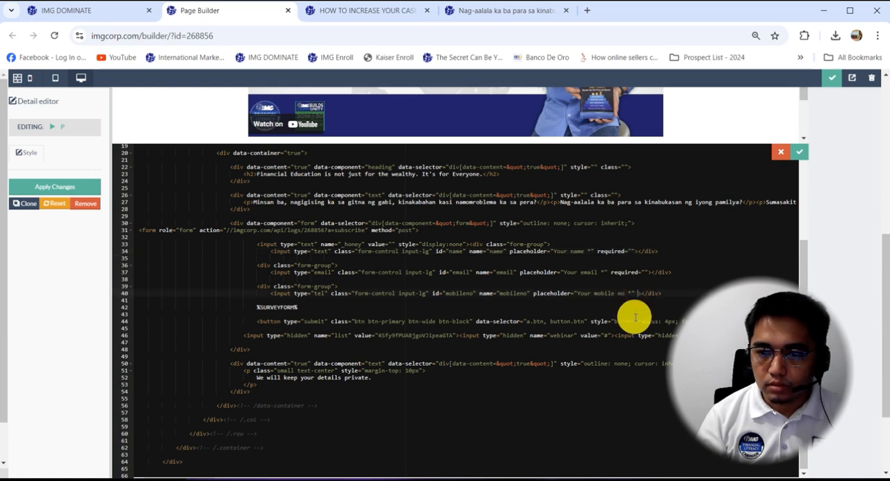
{"action": "left_click", "coordinate": [790, 155]}
Save the page changes and publish the site.
{"action": "left_click", "coordinate": [832, 77]}
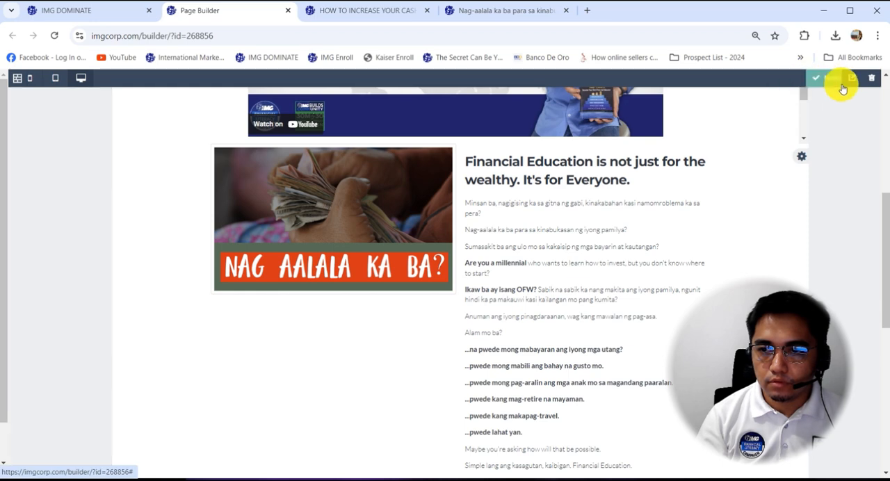
{"action": "left_click", "coordinate": [843, 83]}
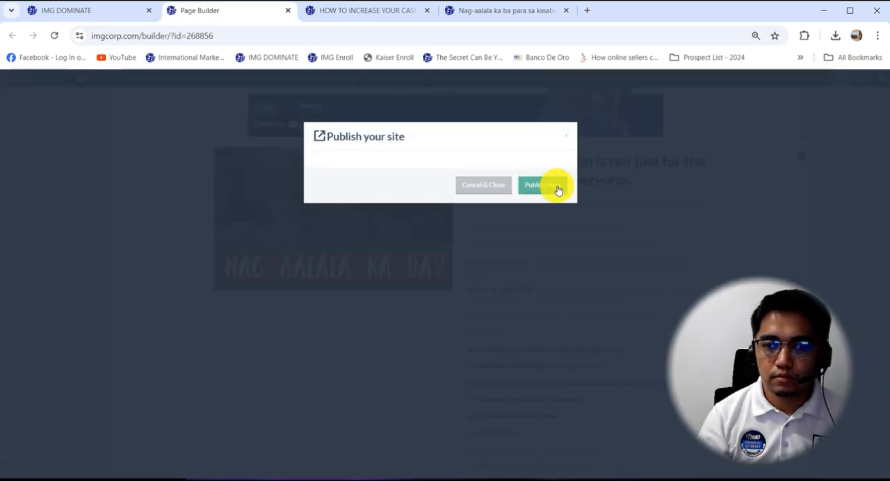
{"action": "left_click", "coordinate": [554, 186]}
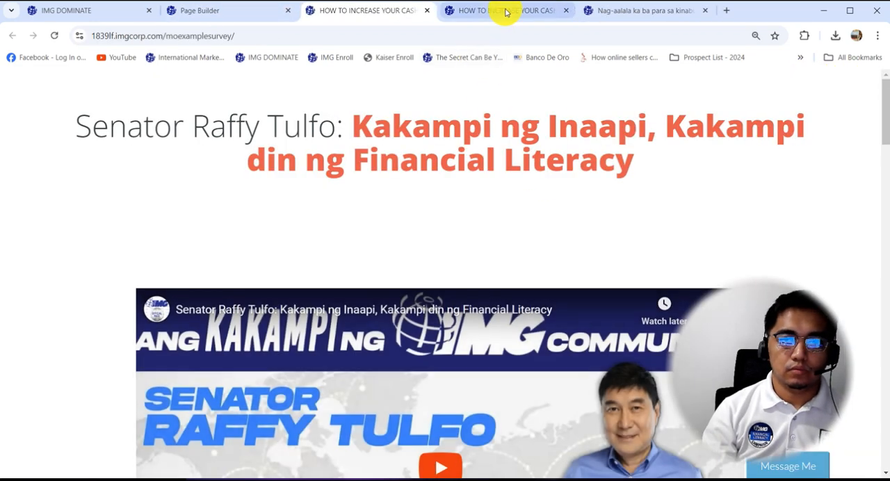
Close the outdated copy of the live survey page and reload the newly published one.
{"action": "left_click", "coordinate": [566, 11]}
{"action": "right_click", "coordinate": [470, 98]}
{"action": "left_click", "coordinate": [496, 133]}
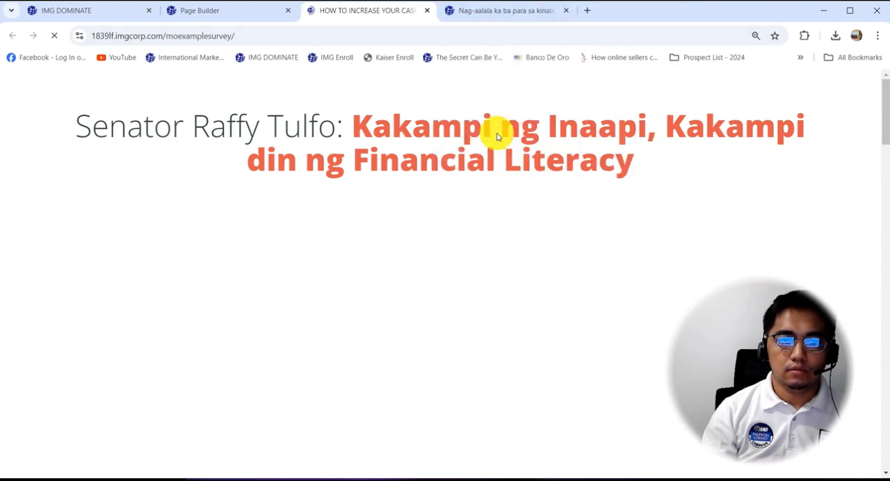
Try to submit the reloaded registration form with a test name and e-mail but no mobile number.
{"action": "scroll", "coordinate": [450, 178], "scroll_direction": "down", "scroll_amount": 3}
{"action": "scroll", "coordinate": [447, 183], "scroll_direction": "down", "scroll_amount": 10}
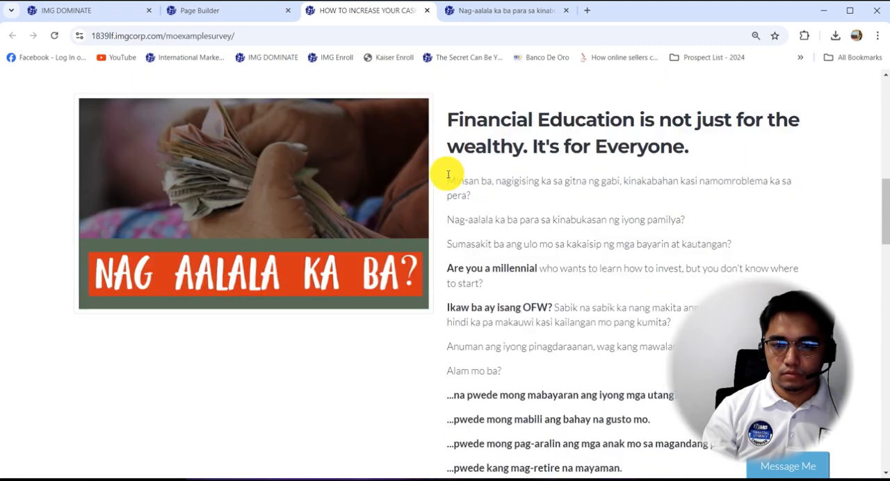
{"action": "scroll", "coordinate": [439, 181], "scroll_direction": "down", "scroll_amount": 3}
{"action": "left_click", "coordinate": [522, 199]}
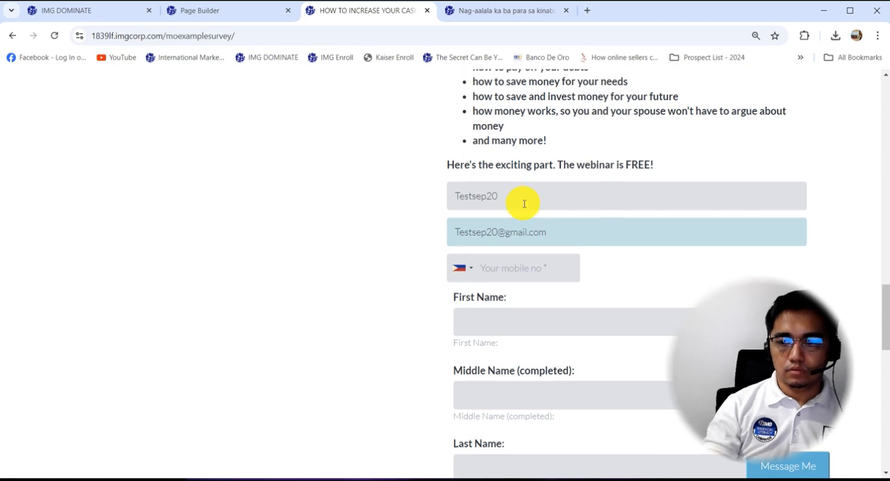
{"action": "scroll", "coordinate": [529, 199], "scroll_direction": "down", "scroll_amount": 10}
{"action": "left_click", "coordinate": [566, 352]}
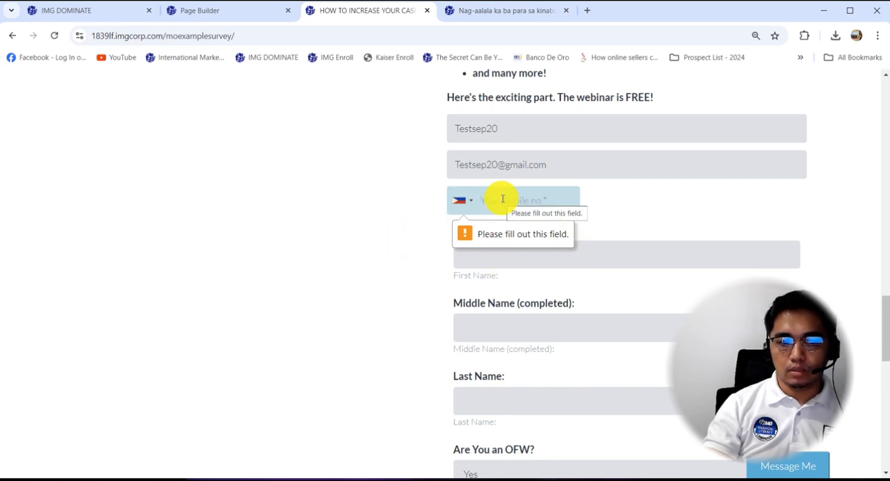
Enter a test mobile number and submit the registration form again with the survey fields left blank.
{"action": "type", "text": "09090909090"}
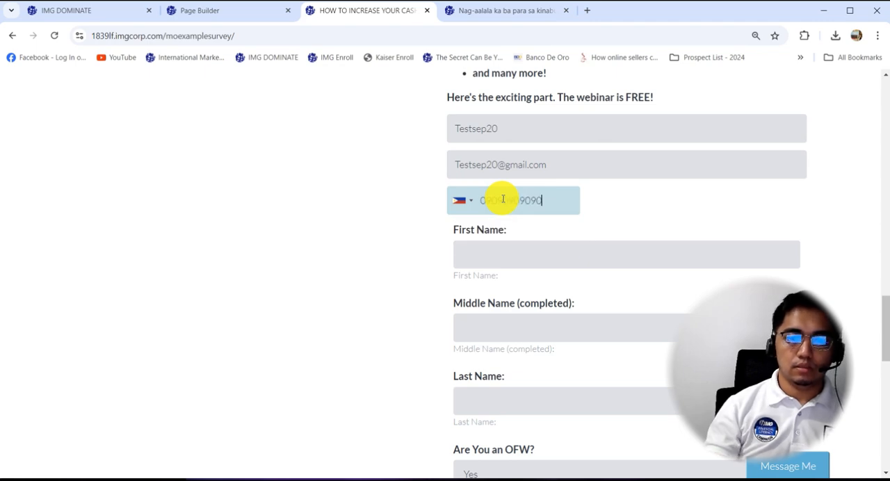
{"action": "scroll", "coordinate": [497, 209], "scroll_direction": "down", "scroll_amount": 7}
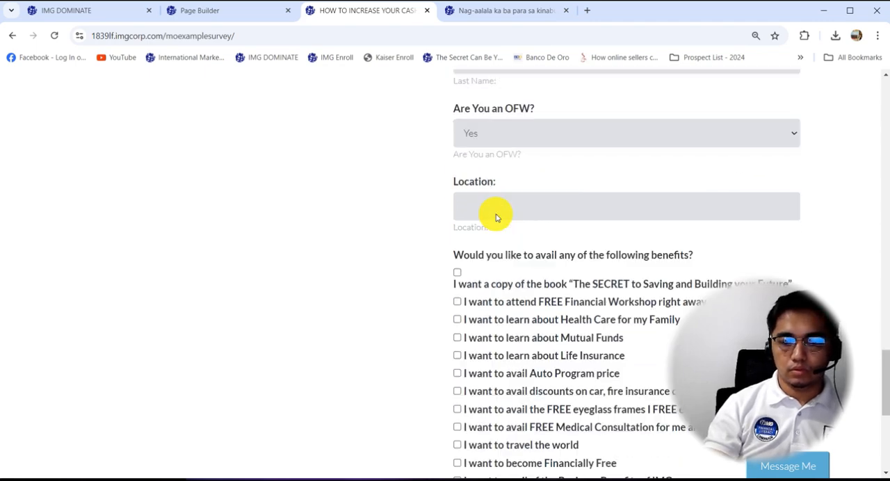
{"action": "scroll", "coordinate": [495, 236], "scroll_direction": "down", "scroll_amount": 2}
{"action": "left_click", "coordinate": [540, 368]}
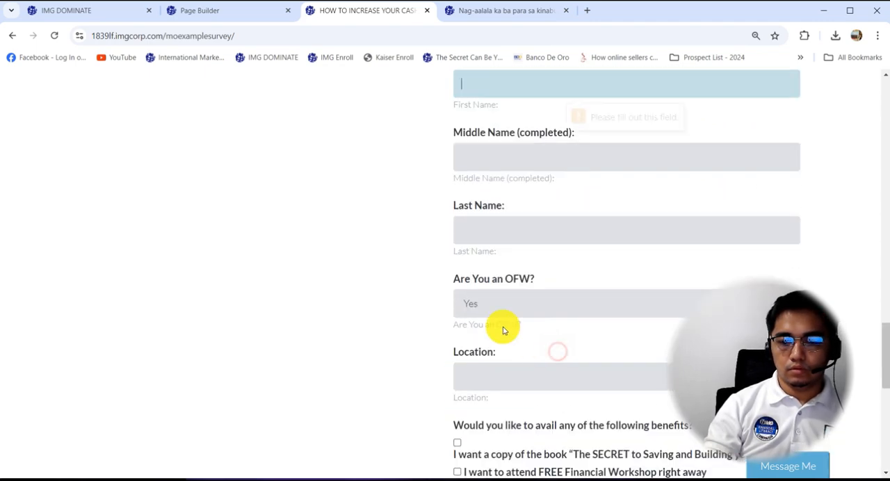
Fill in the survey's first, middle and last name fields with the same test name.
{"action": "scroll", "coordinate": [361, 230], "scroll_direction": "down", "scroll_amount": 3}
{"action": "scroll", "coordinate": [361, 230], "scroll_direction": "up", "scroll_amount": 2}
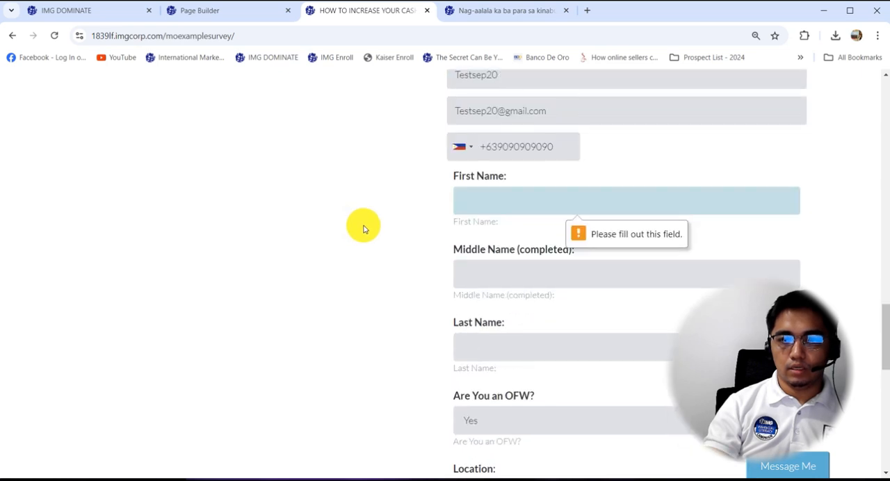
{"action": "type", "text": "Testsep20"}
{"action": "left_click", "coordinate": [504, 270]}
{"action": "type", "text": "Testsep20"}
{"action": "left_click", "coordinate": [507, 343]}
{"action": "type", "text": "Testsep20"}
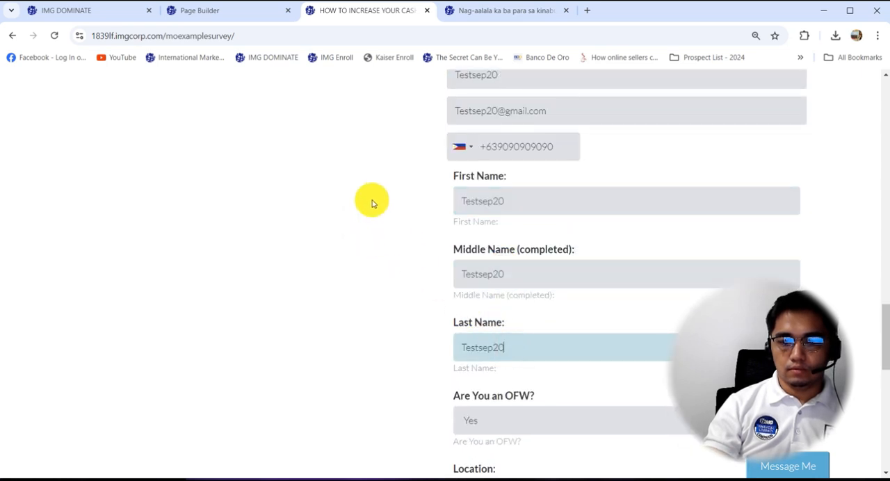
Answer Yes to the OFW question and enter bahrain as the location.
{"action": "scroll", "coordinate": [469, 234], "scroll_direction": "down", "scroll_amount": 2}
{"action": "scroll", "coordinate": [470, 208], "scroll_direction": "down", "scroll_amount": 3}
{"action": "left_click", "coordinate": [540, 129]}
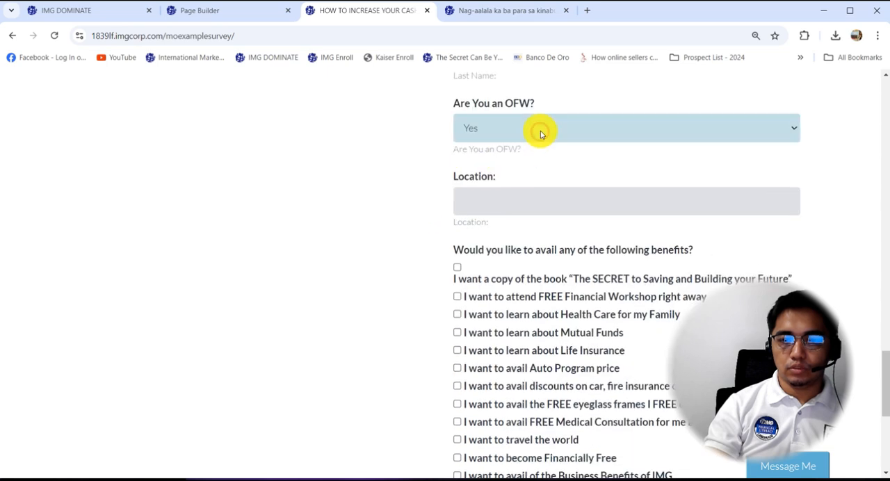
{"action": "left_click", "coordinate": [542, 126]}
{"action": "left_click", "coordinate": [471, 206]}
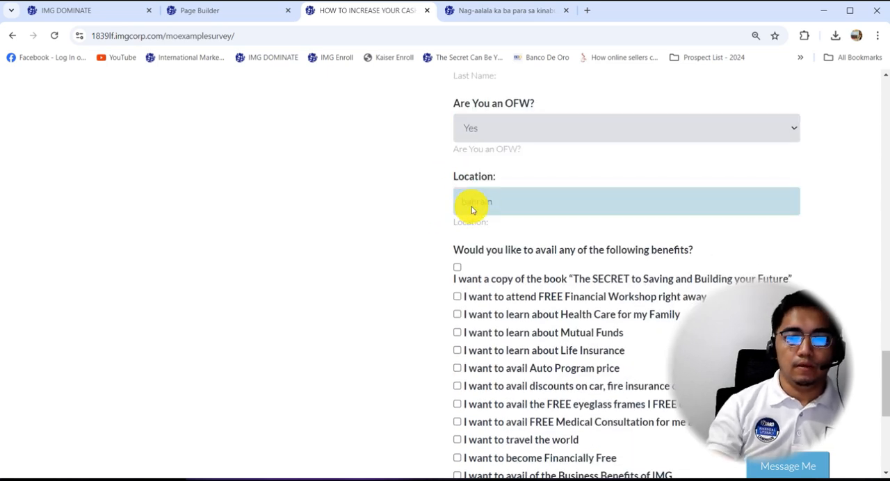
Select the benefits for a copy of the SECRET book, learning about Mutual Funds and the Auto Program price.
{"action": "scroll", "coordinate": [471, 210], "scroll_direction": "down", "scroll_amount": 3}
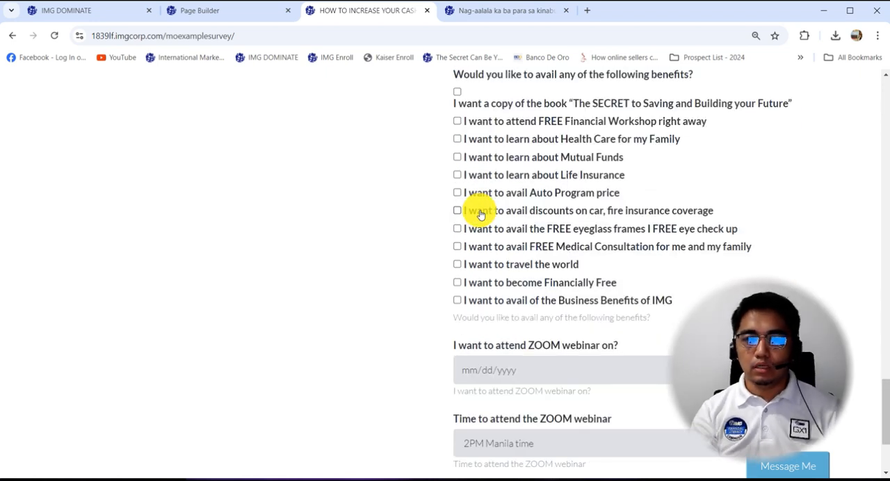
{"action": "left_click", "coordinate": [457, 98]}
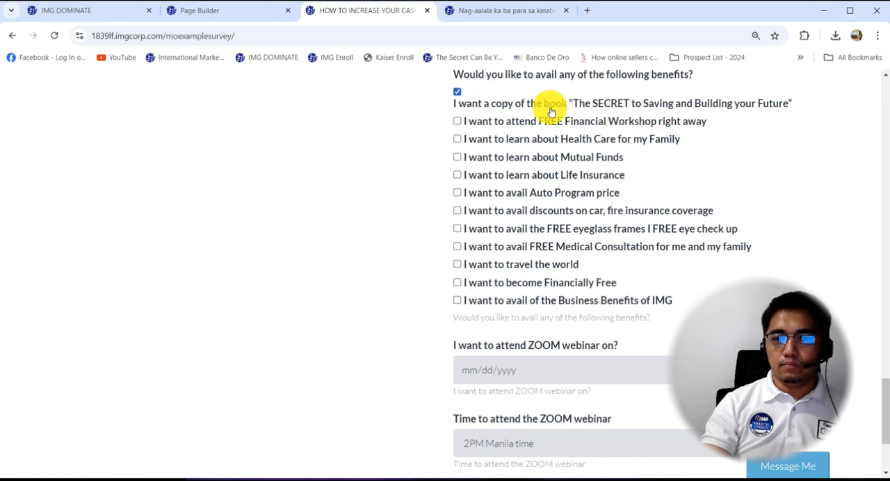
{"action": "left_click", "coordinate": [565, 159]}
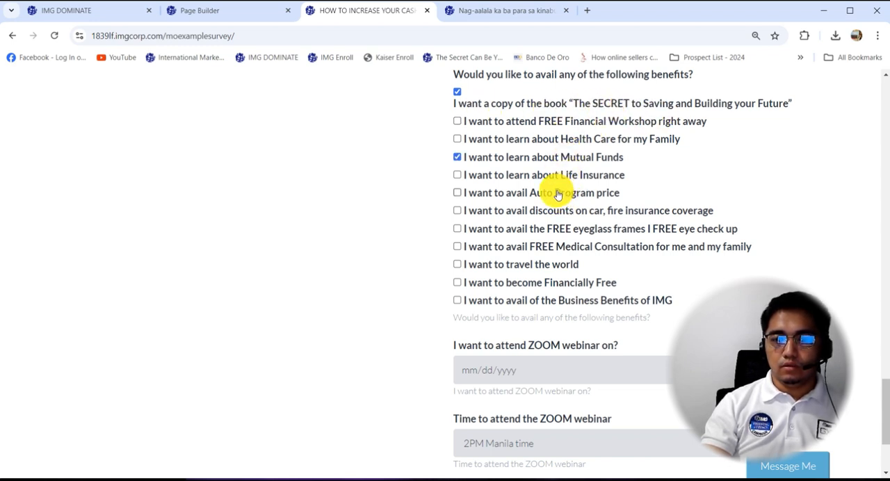
{"action": "left_click", "coordinate": [558, 194]}
Set the ZOOM webinar date to 09/22/2024 and the time to 8PM Manila time, and submit the form.
{"action": "scroll", "coordinate": [540, 202], "scroll_direction": "down", "scroll_amount": 2}
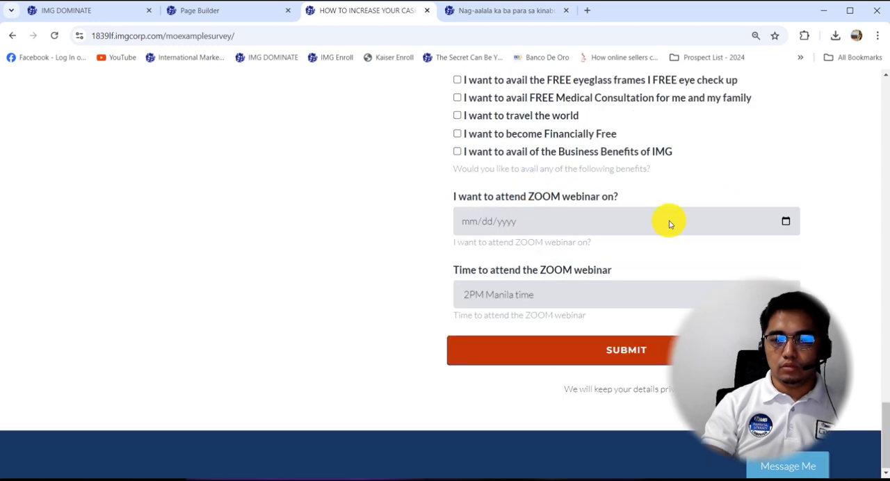
{"action": "left_click", "coordinate": [786, 223]}
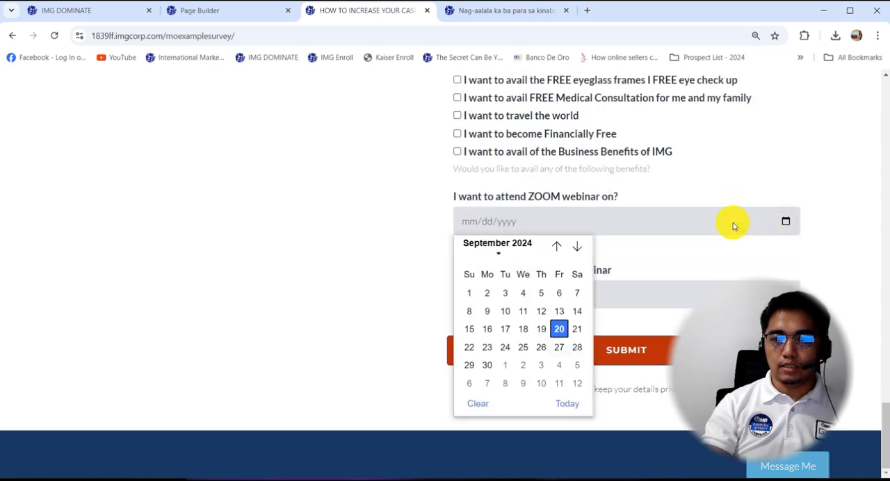
{"action": "left_click", "coordinate": [471, 350]}
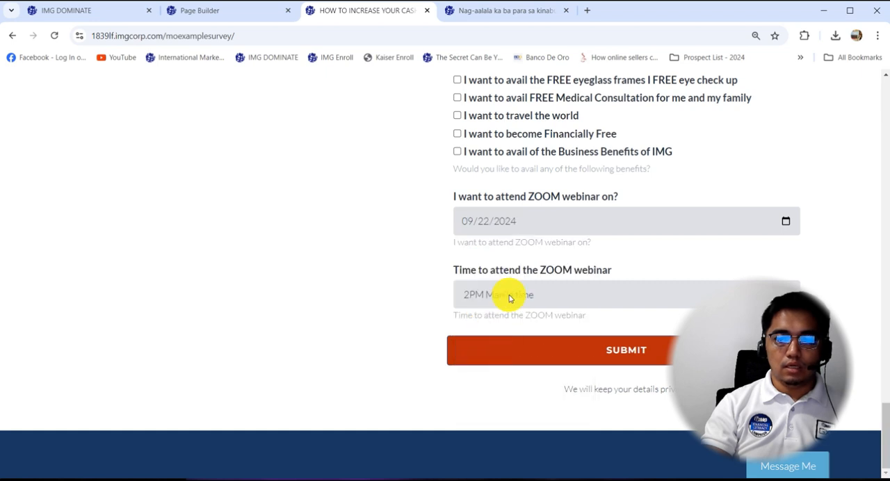
{"action": "left_click", "coordinate": [510, 296]}
{"action": "left_click", "coordinate": [511, 333]}
{"action": "scroll", "coordinate": [385, 318], "scroll_direction": "up", "scroll_amount": 1}
{"action": "left_click", "coordinate": [570, 407]}
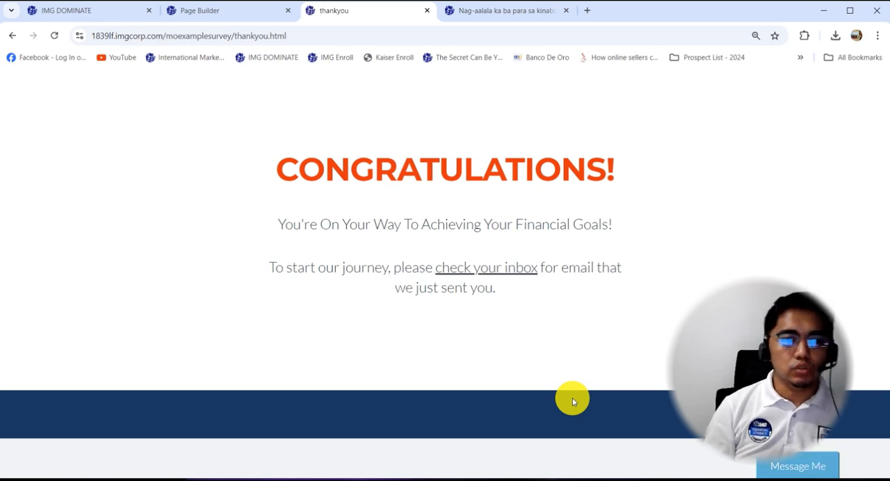
Close the Page Builder tab and open the list of surveys in IMG Dominate.
{"action": "left_click", "coordinate": [225, 18]}
{"action": "key", "text": "ctrl+w"}
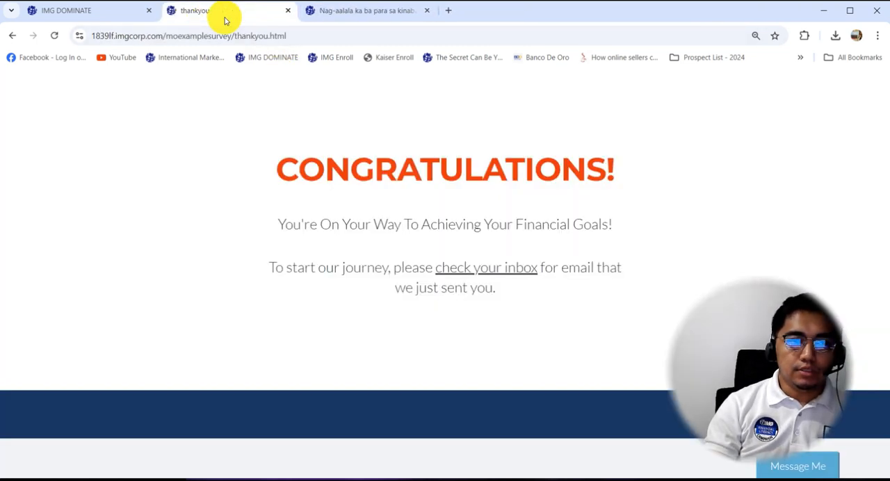
{"action": "left_click", "coordinate": [91, 18]}
{"action": "key", "text": "ctrl+plus"}
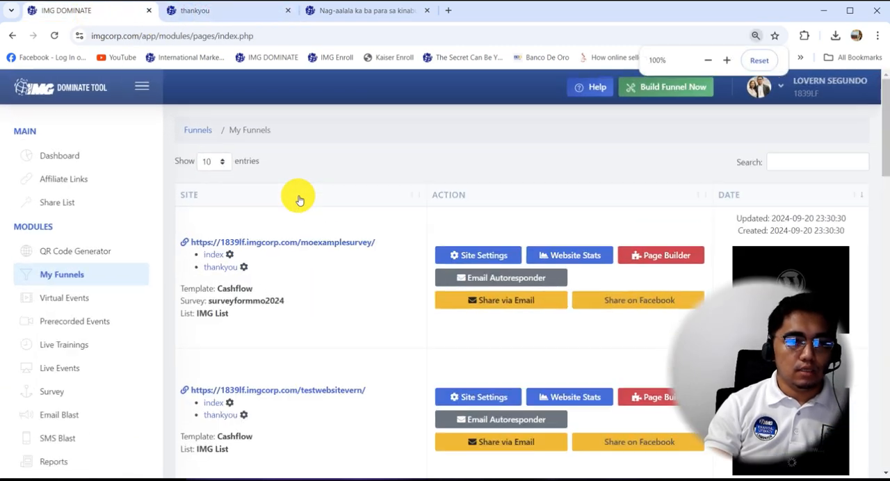
{"action": "key", "text": "ctrl+plus"}
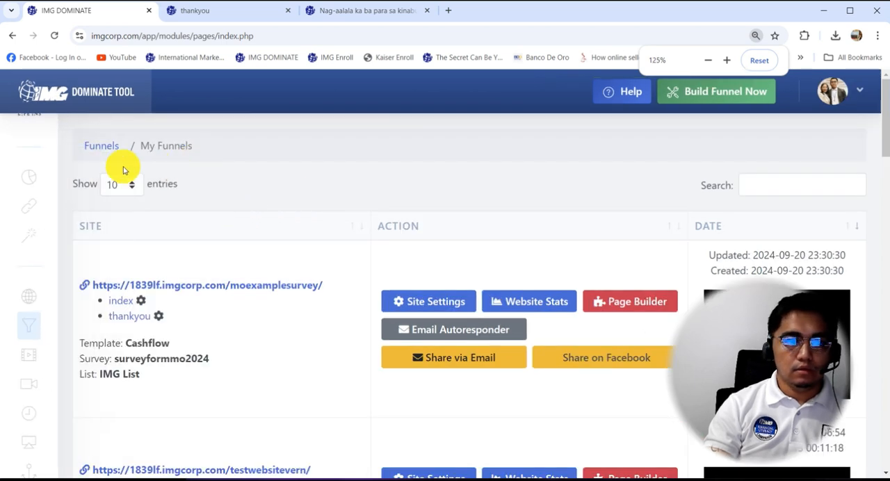
{"action": "mouse_move", "coordinate": [39, 224]}
{"action": "scroll", "coordinate": [82, 278], "scroll_direction": "down", "scroll_amount": 2}
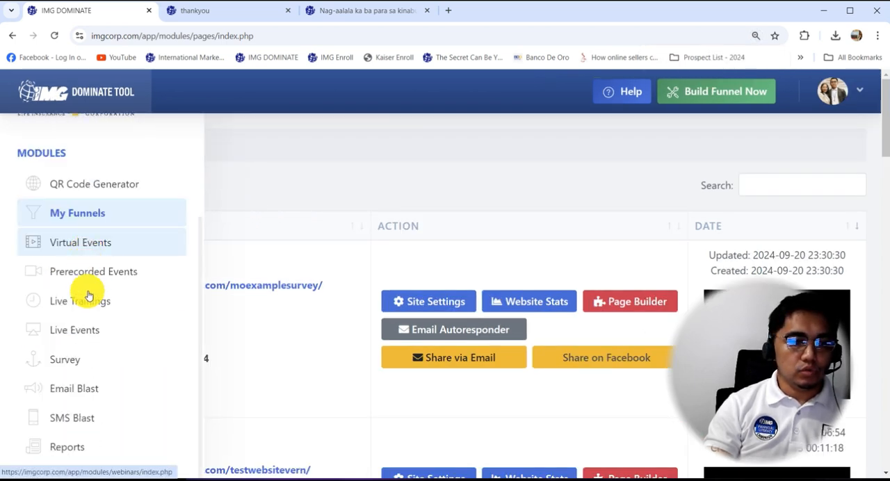
{"action": "left_click", "coordinate": [65, 367]}
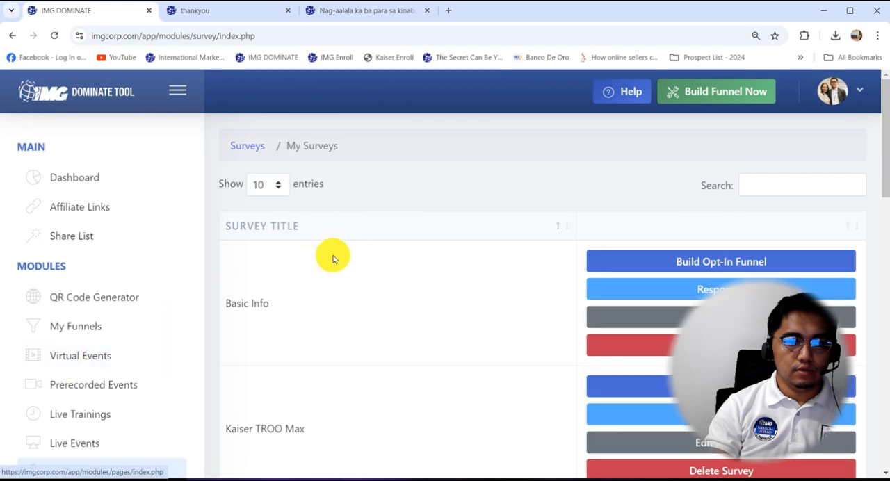
Filter the survey list by "2" and open the responses of surveyformmo2024.
{"action": "left_click", "coordinate": [800, 186]}
{"action": "type", "text": "2024"}
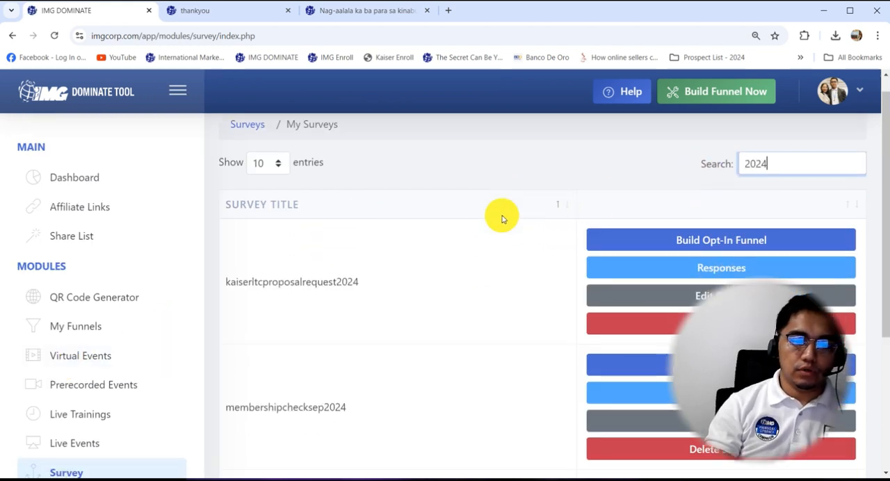
{"action": "scroll", "coordinate": [499, 217], "scroll_direction": "down", "scroll_amount": 3}
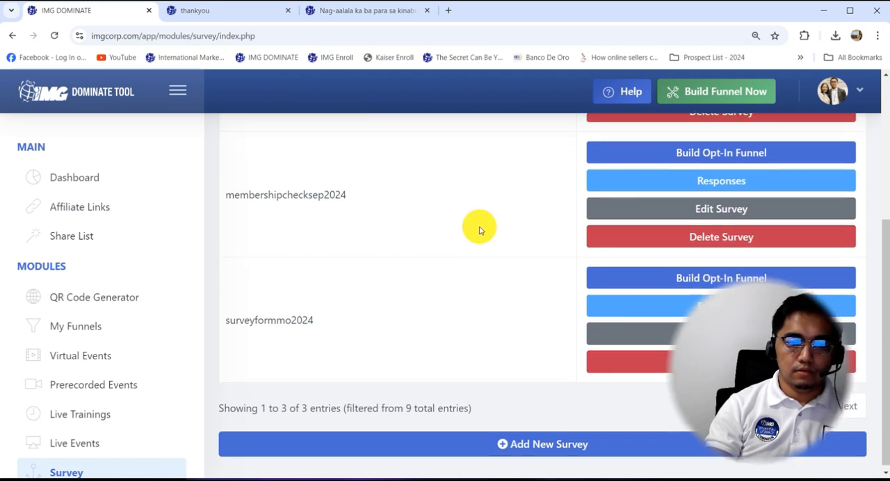
{"action": "scroll", "coordinate": [479, 231], "scroll_direction": "down", "scroll_amount": 1}
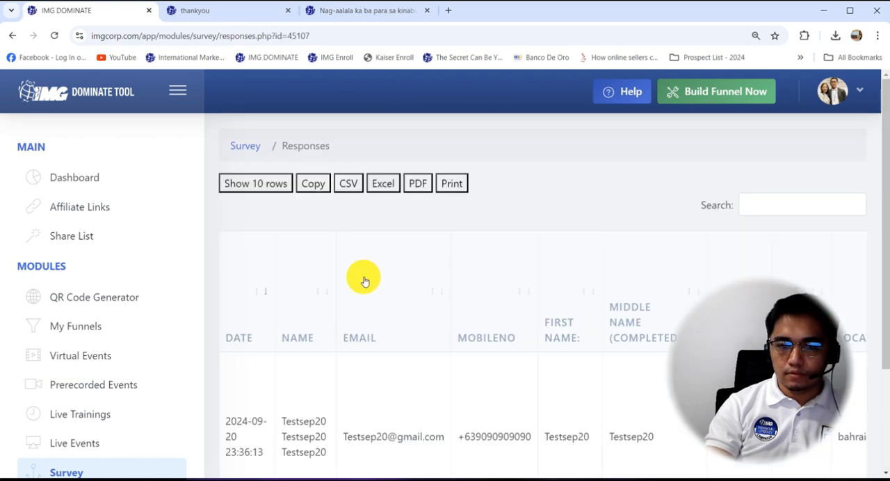
Examine the submitted test response across all columns, from its date and contact details to the benefits and ZOOM webinar answers.
{"action": "scroll", "coordinate": [367, 284], "scroll_direction": "down", "scroll_amount": 1}
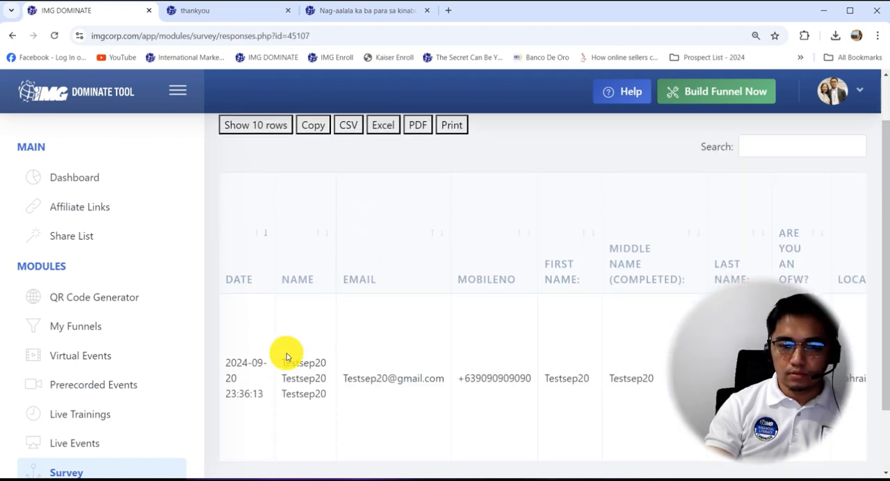
{"action": "left_click_drag", "start_coordinate": [264, 396], "coordinate": [230, 366]}
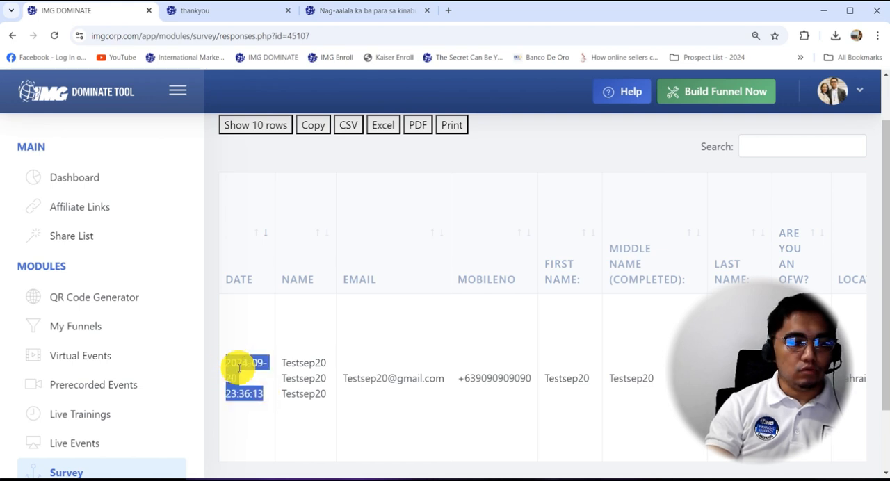
{"action": "scroll", "coordinate": [471, 319], "scroll_direction": "down", "scroll_amount": 2}
{"action": "left_click_drag", "start_coordinate": [478, 447], "coordinate": [685, 405]}
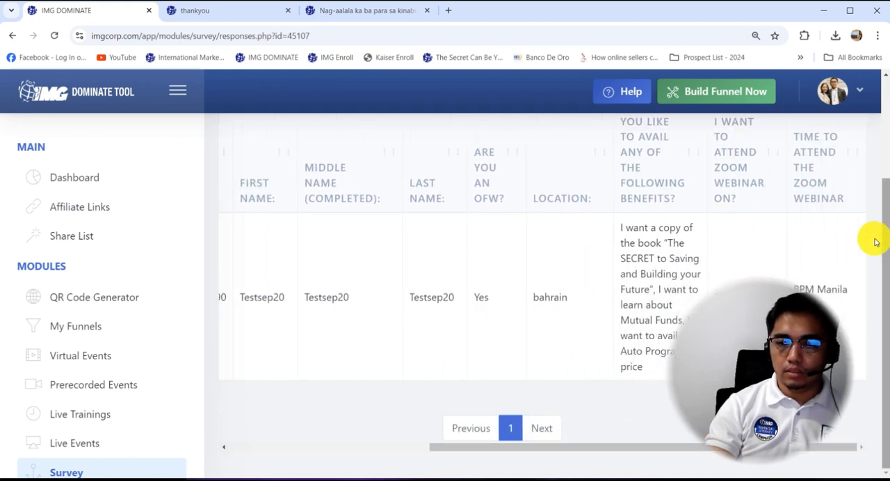
{"action": "key", "text": "ctrl+minus"}
{"action": "key", "text": "ctrl+minus"}
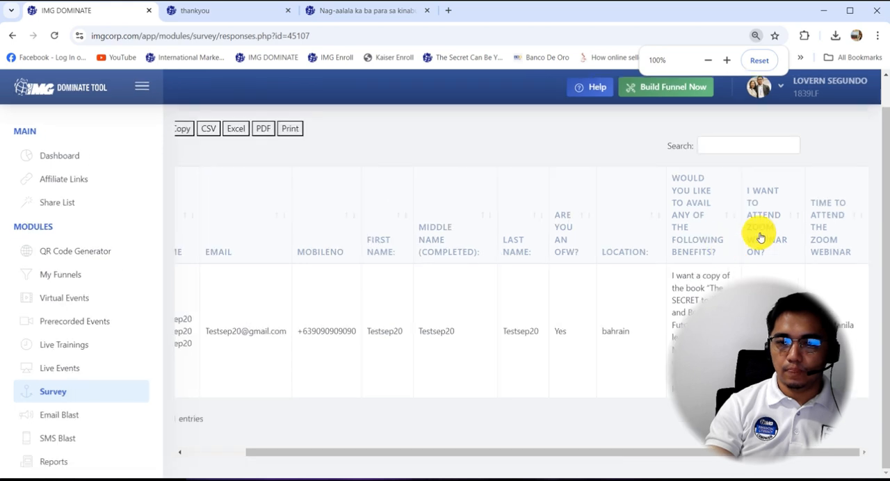
{"action": "scroll", "coordinate": [579, 311], "scroll_direction": "down", "scroll_amount": 1}
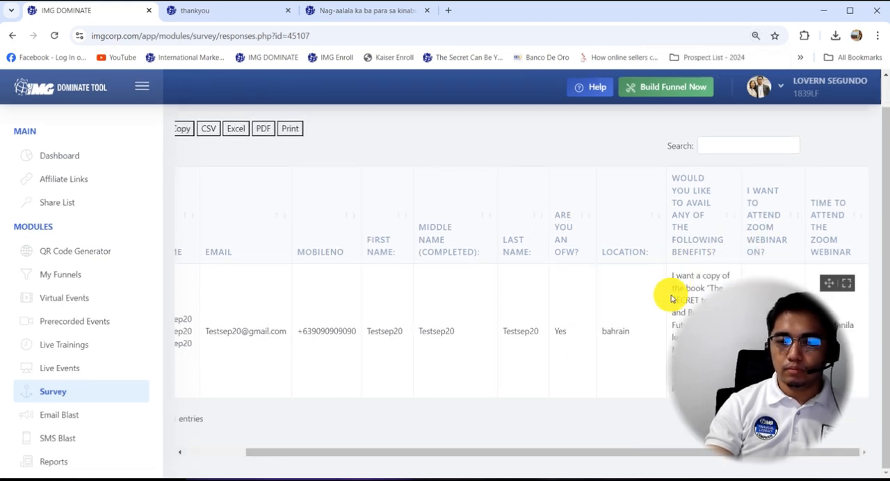
{"action": "left_click", "coordinate": [398, 448]}
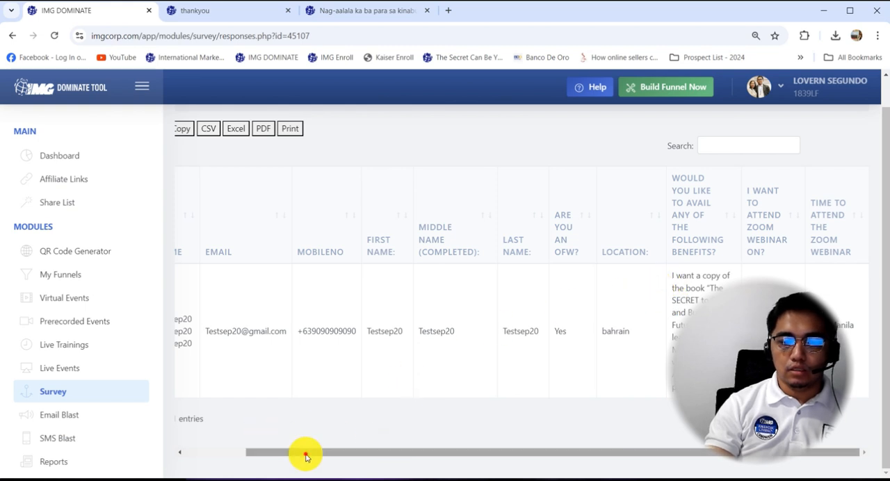
{"action": "left_click_drag", "start_coordinate": [308, 453], "coordinate": [147, 423]}
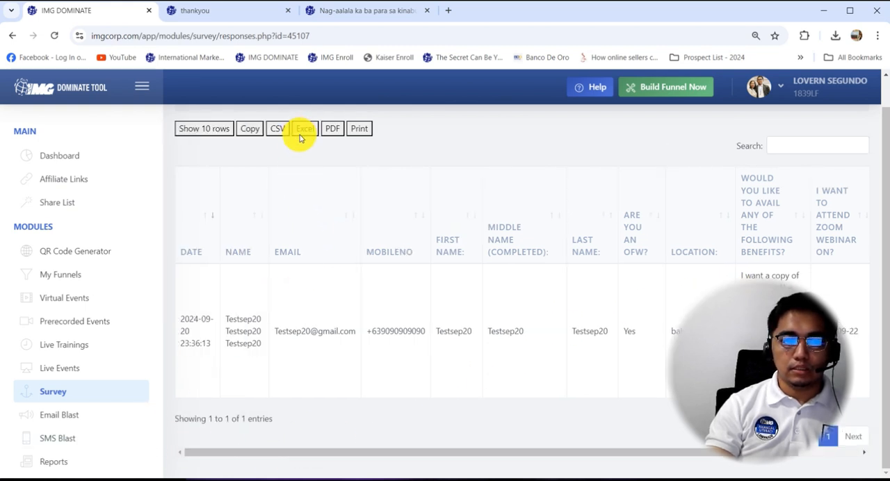